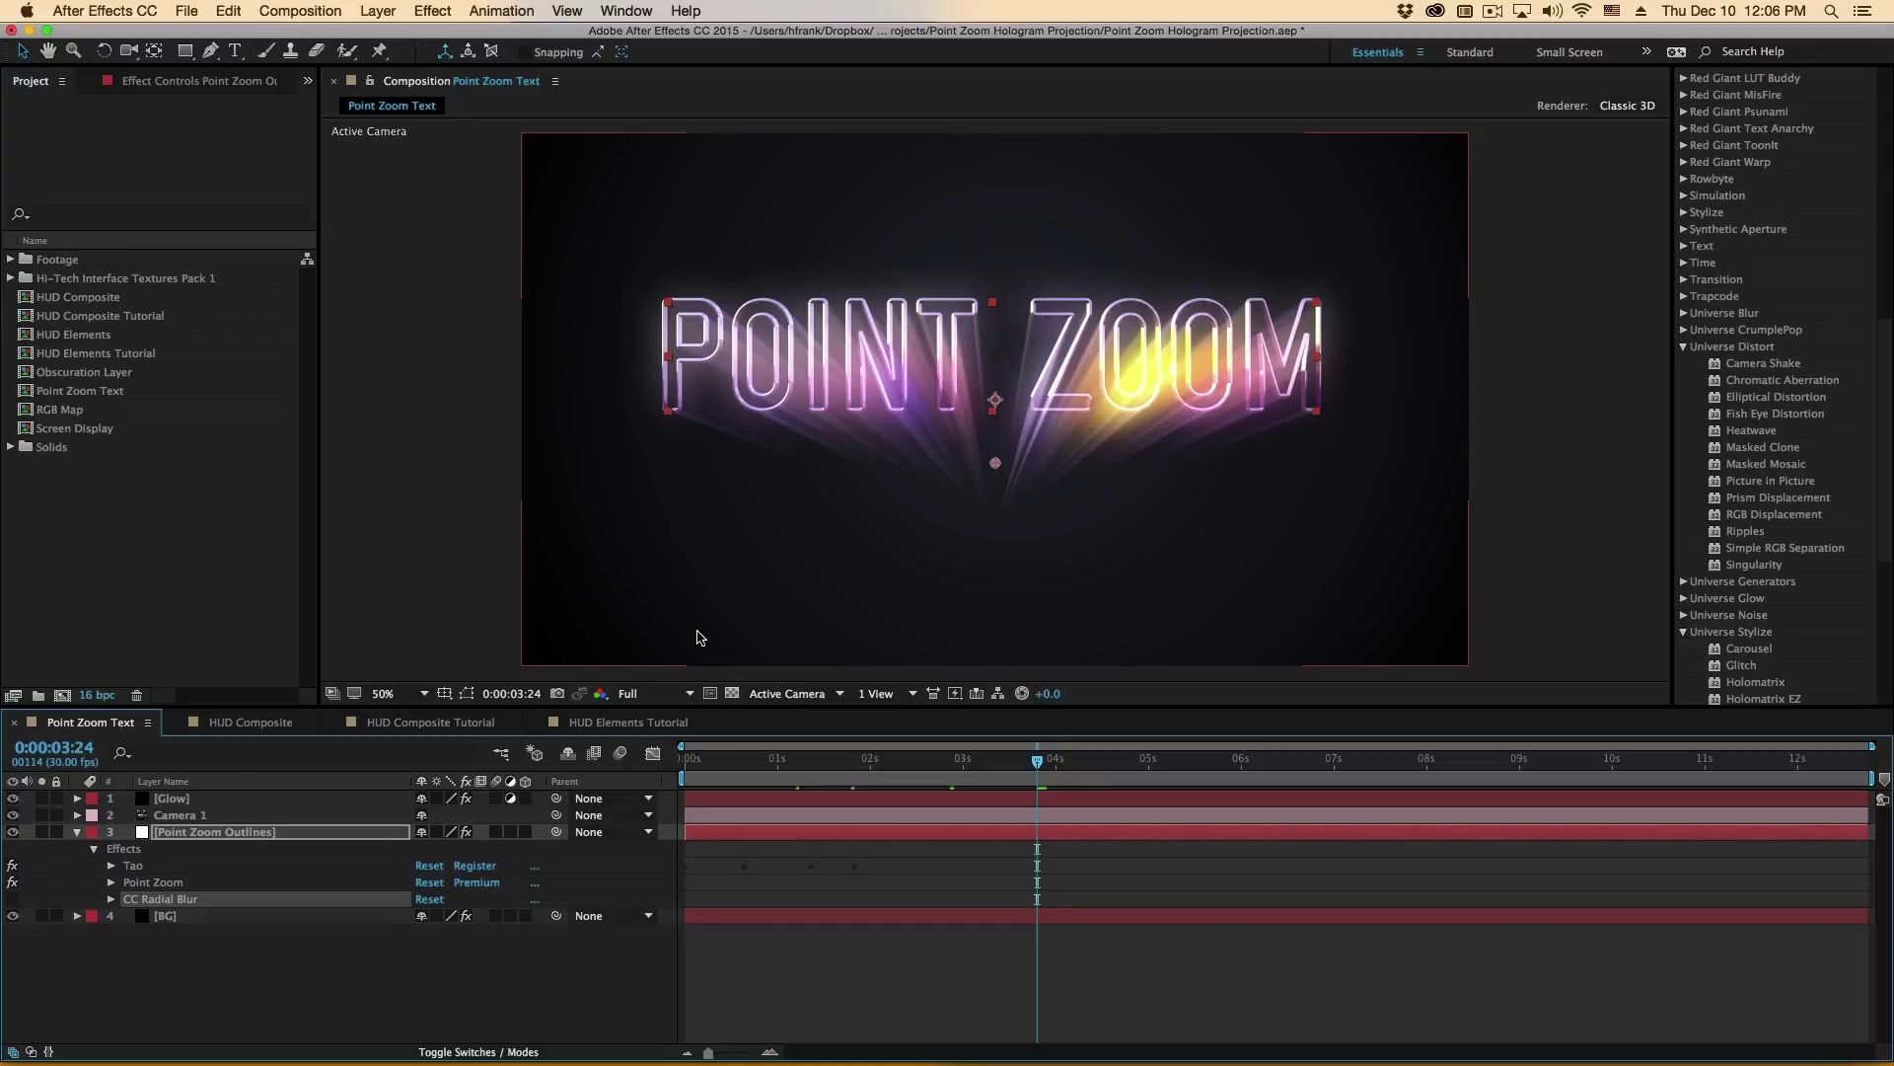
Compare the text with the Point Zoom effect off and on, and delete CC Radial Blur from the Point Zoom Outlines layer
{"action": "left_click", "coordinate": [12, 882]}
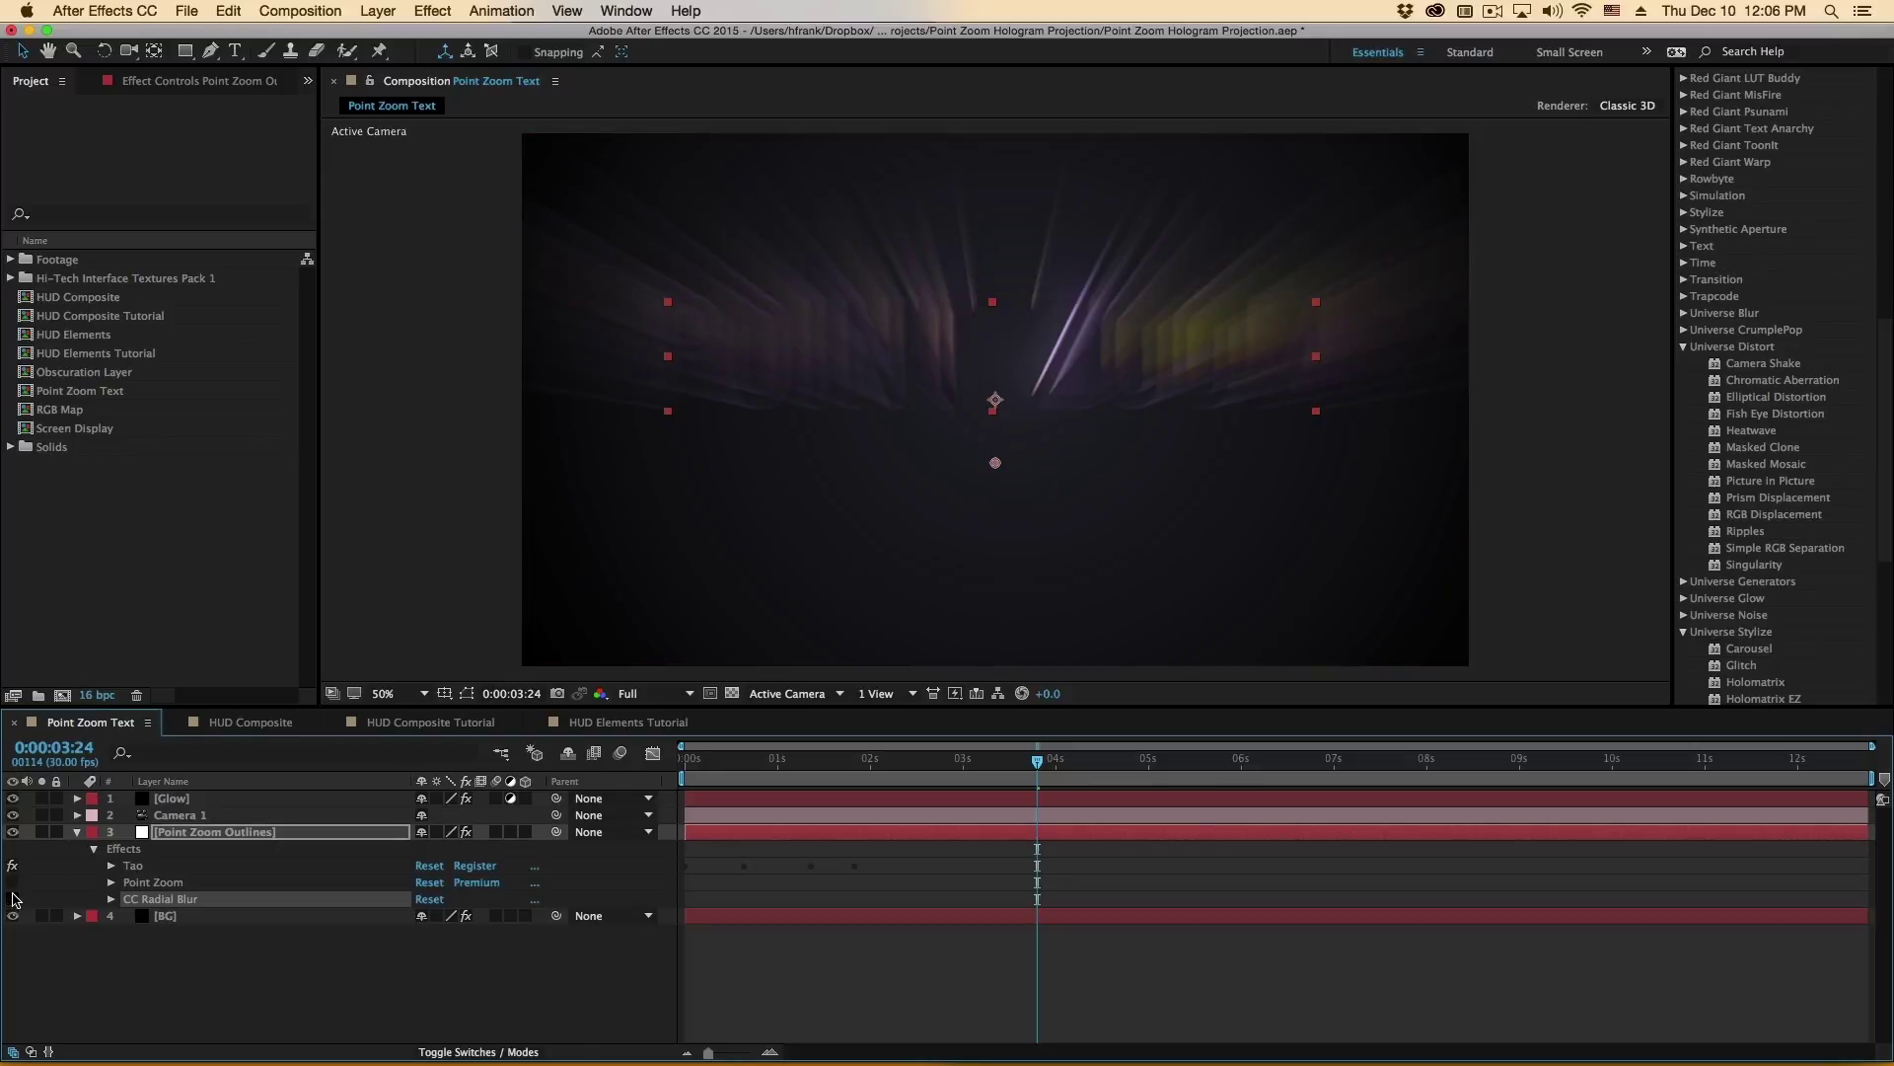
{"action": "left_click", "coordinate": [12, 882]}
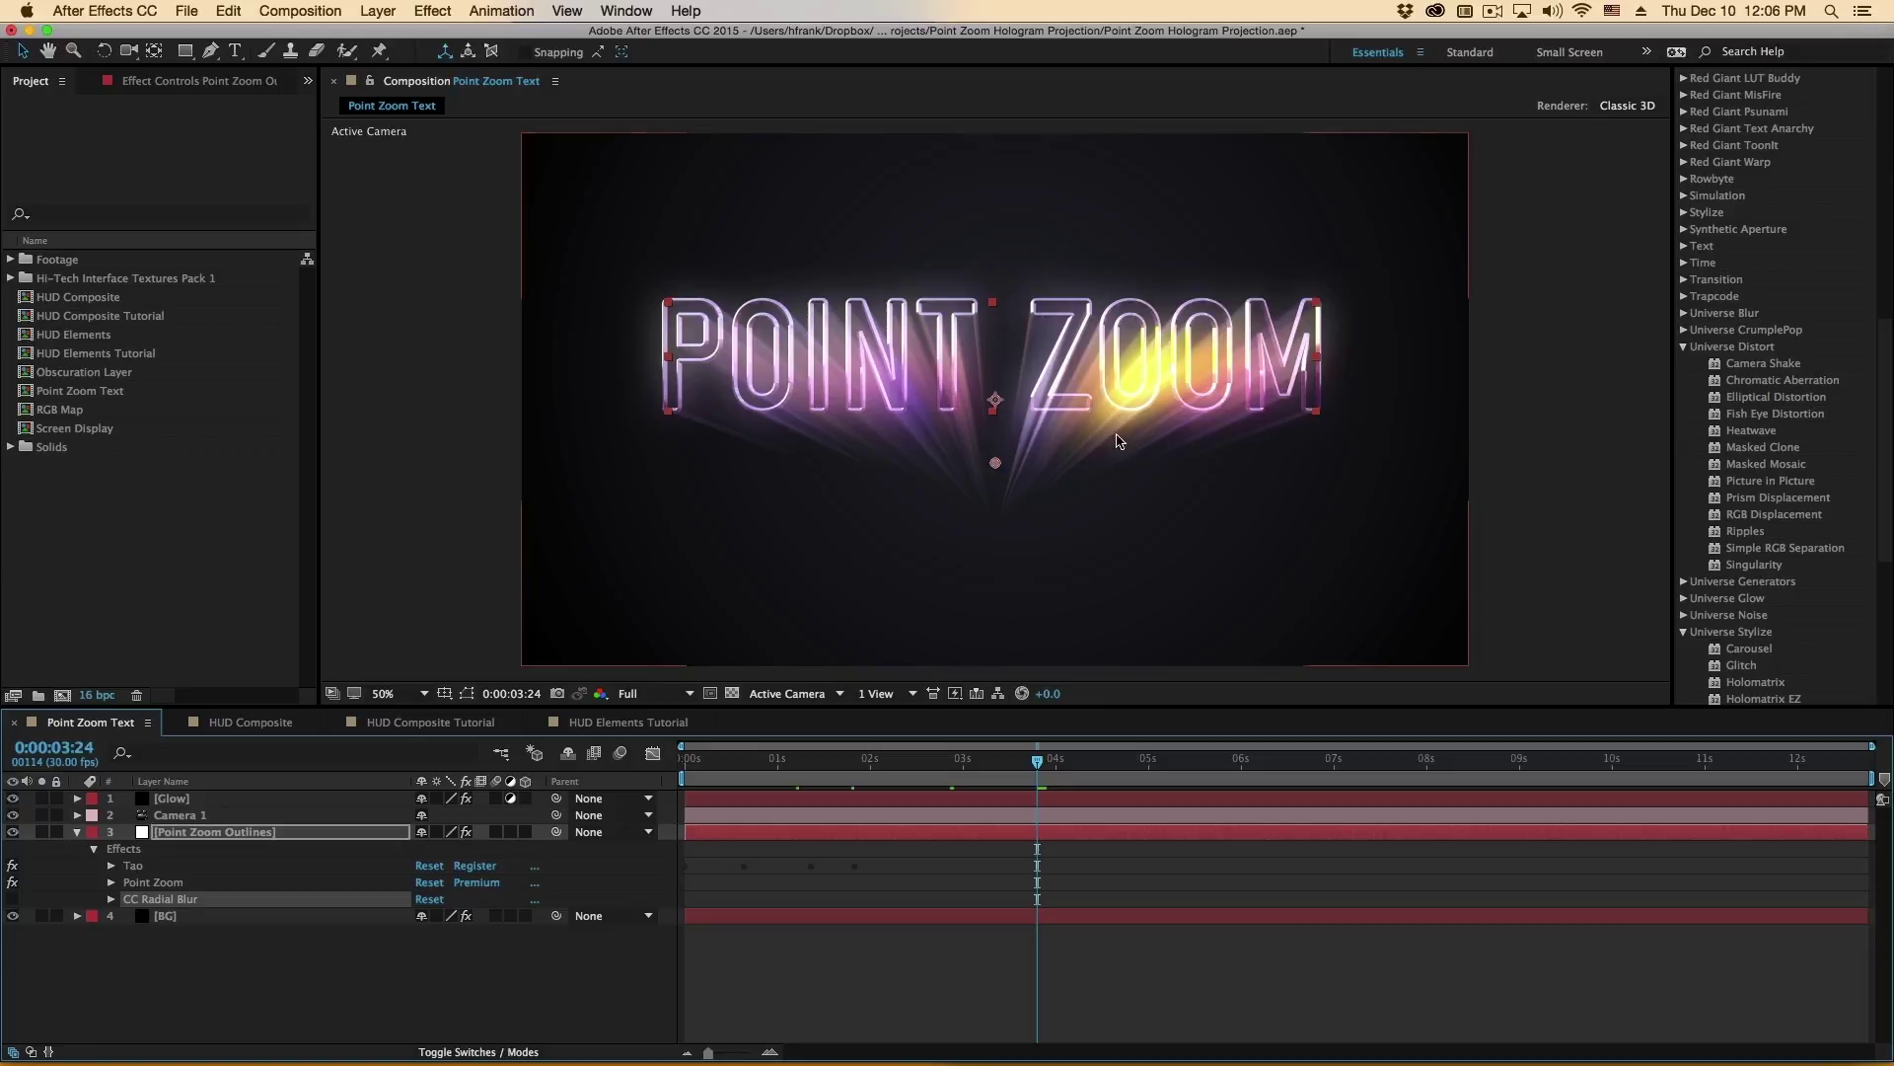
{"action": "left_click", "coordinate": [153, 882]}
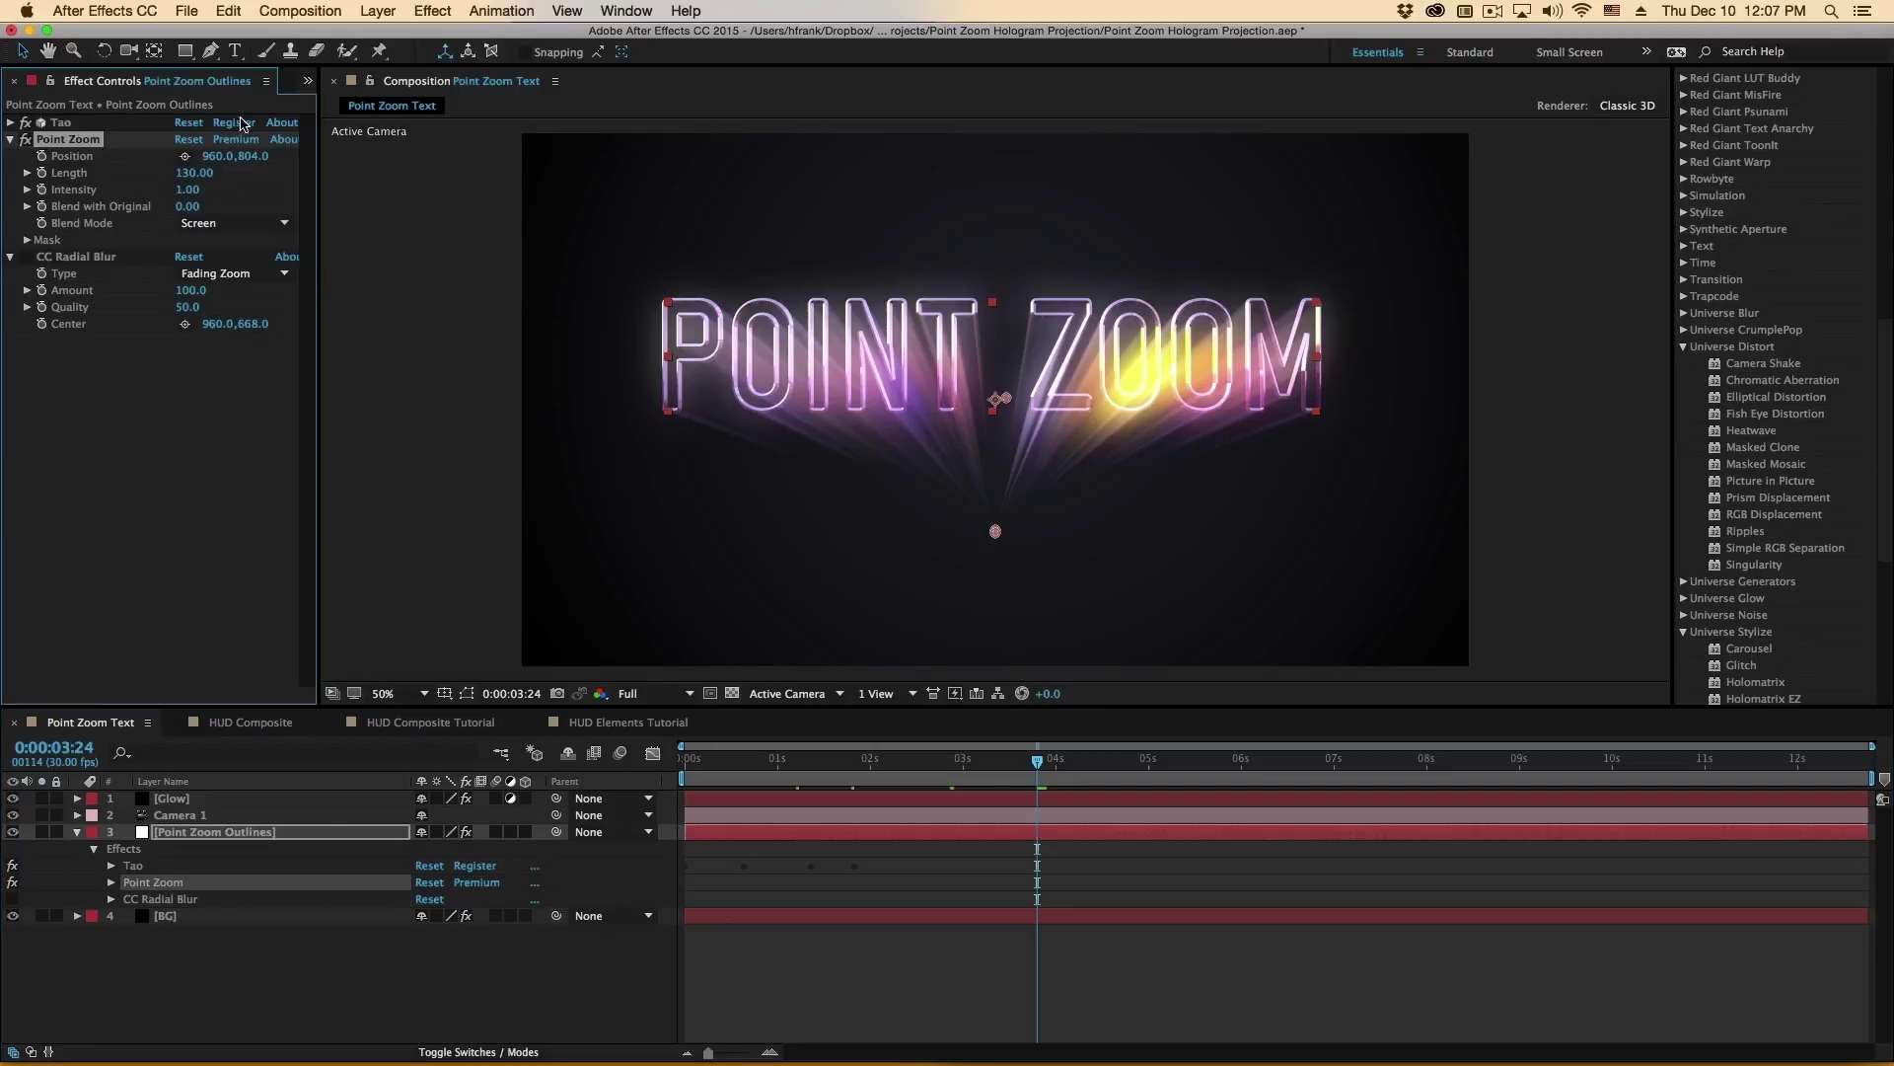
{"action": "left_click", "coordinate": [59, 256]}
{"action": "key", "text": "Delete"}
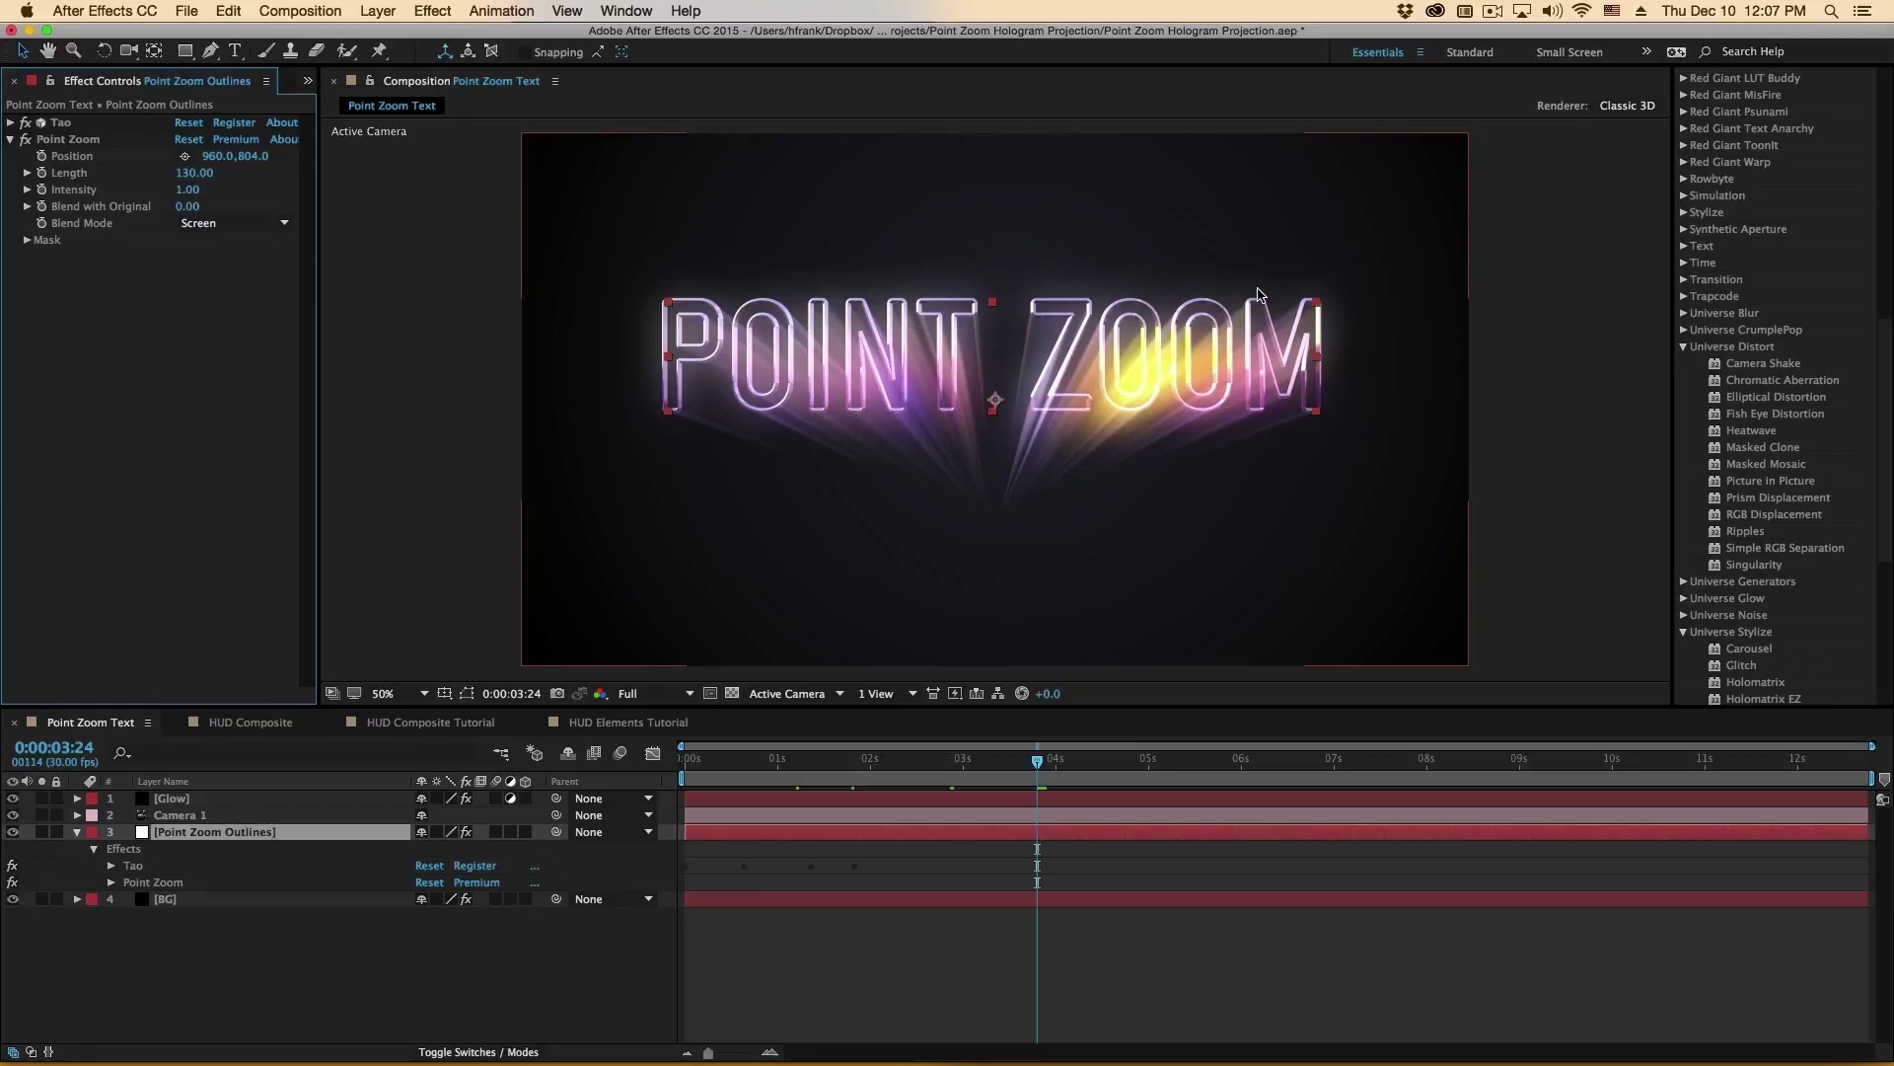
Move the Point Zoom effect's position to 740, 800 and set its Length to 85
{"action": "left_click", "coordinate": [12, 882]}
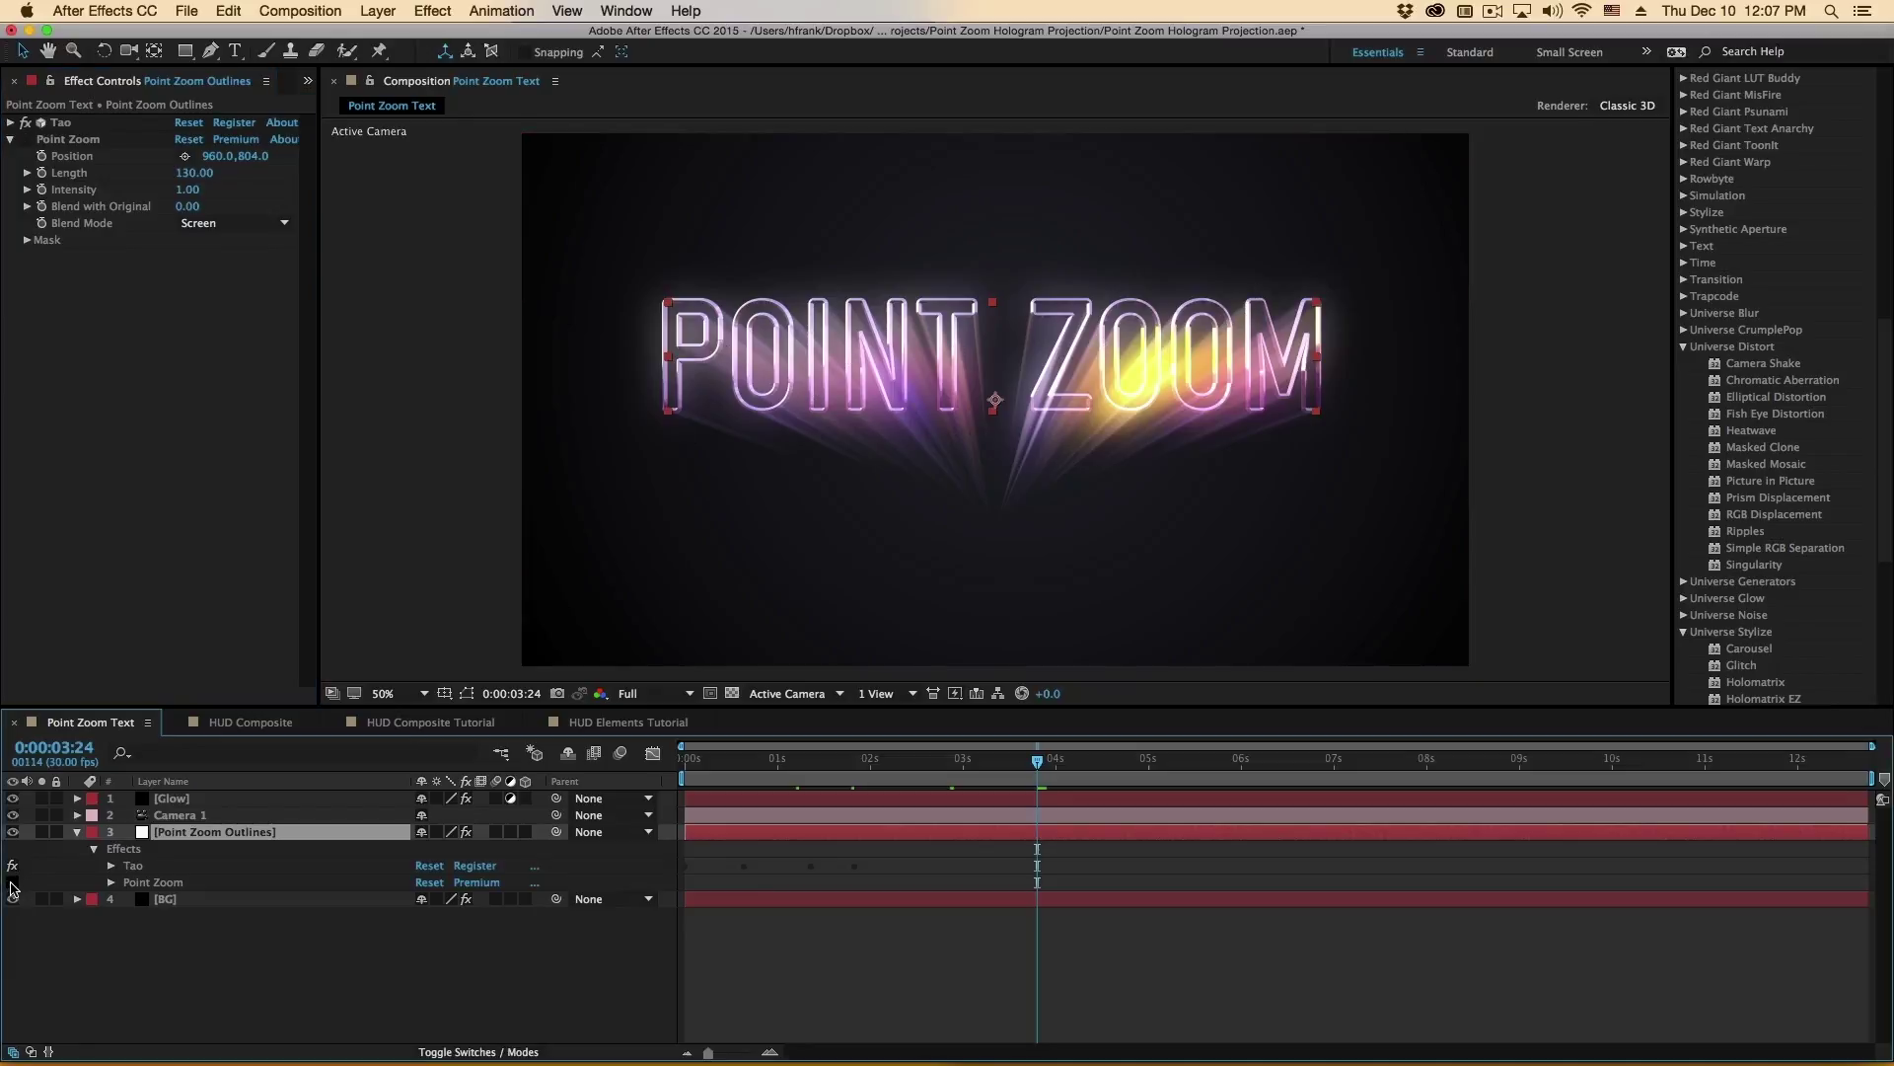
{"action": "left_click", "coordinate": [12, 882]}
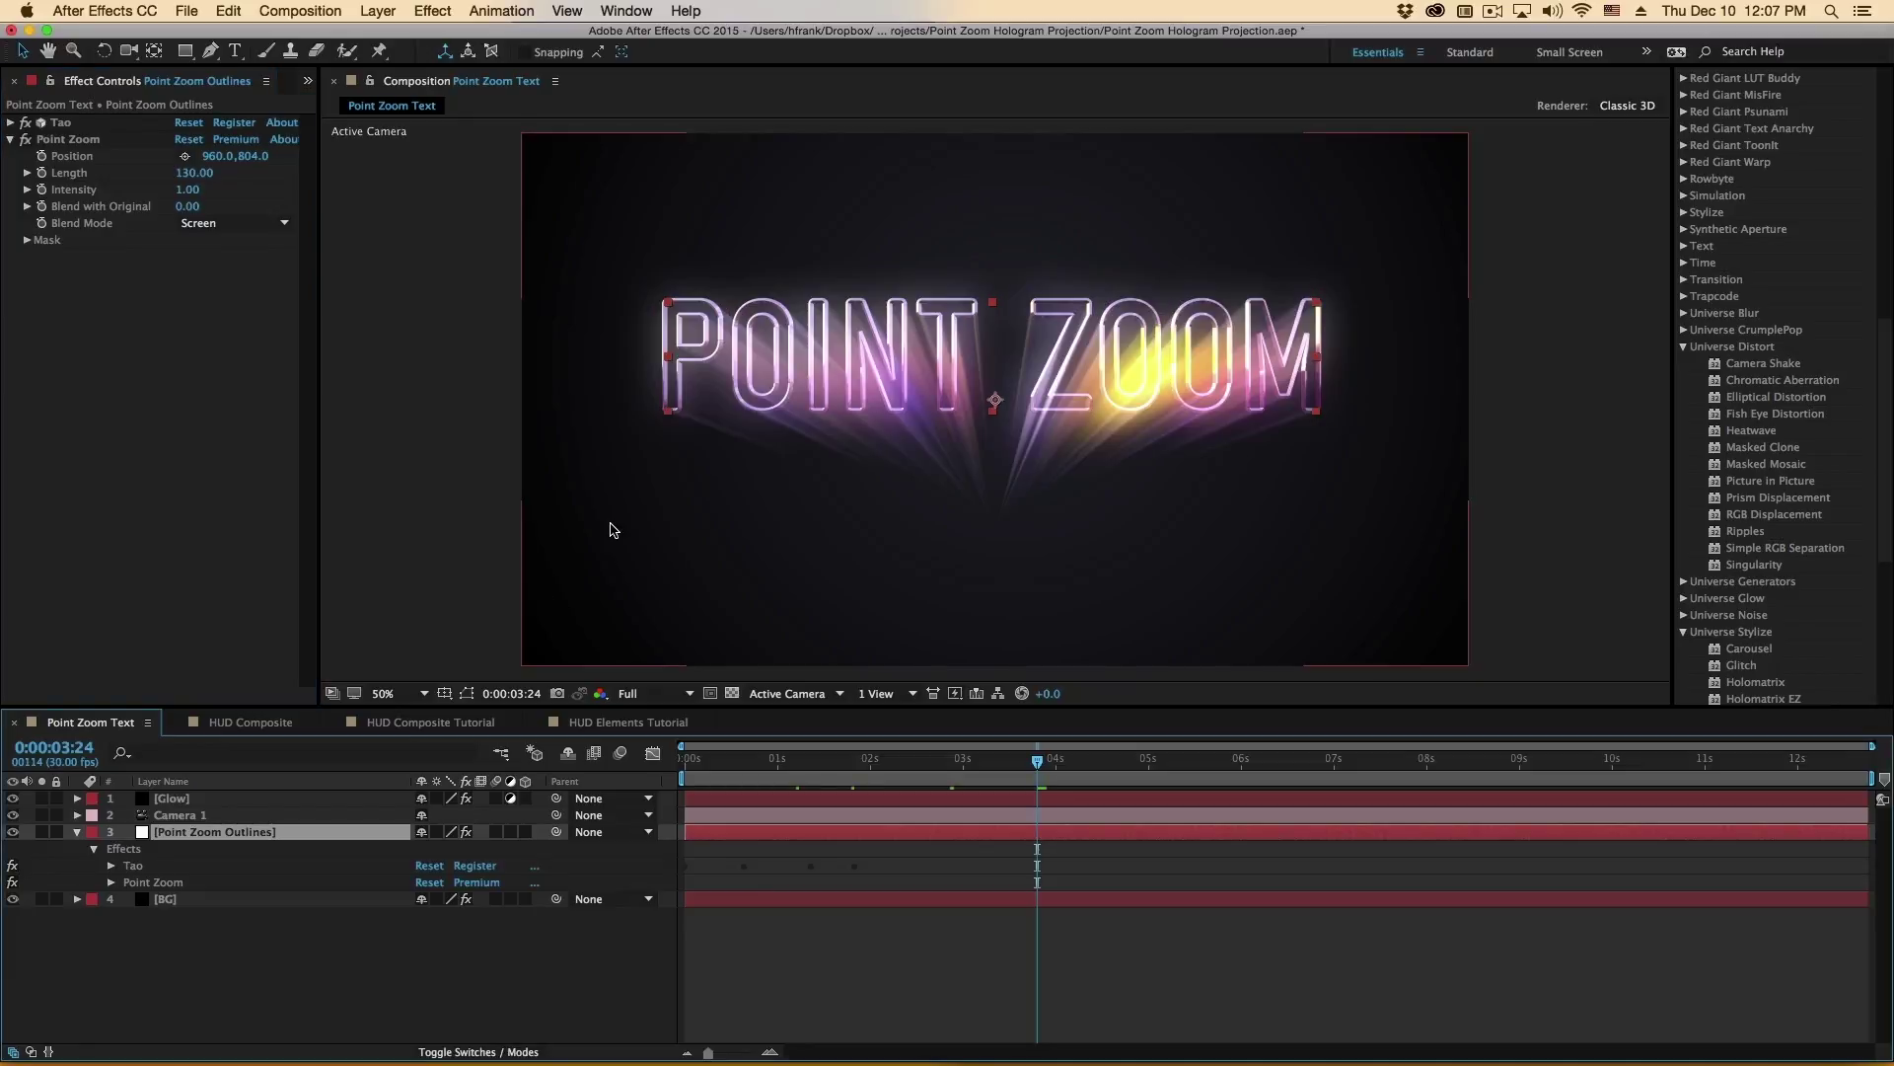
{"action": "left_click", "coordinate": [184, 155]}
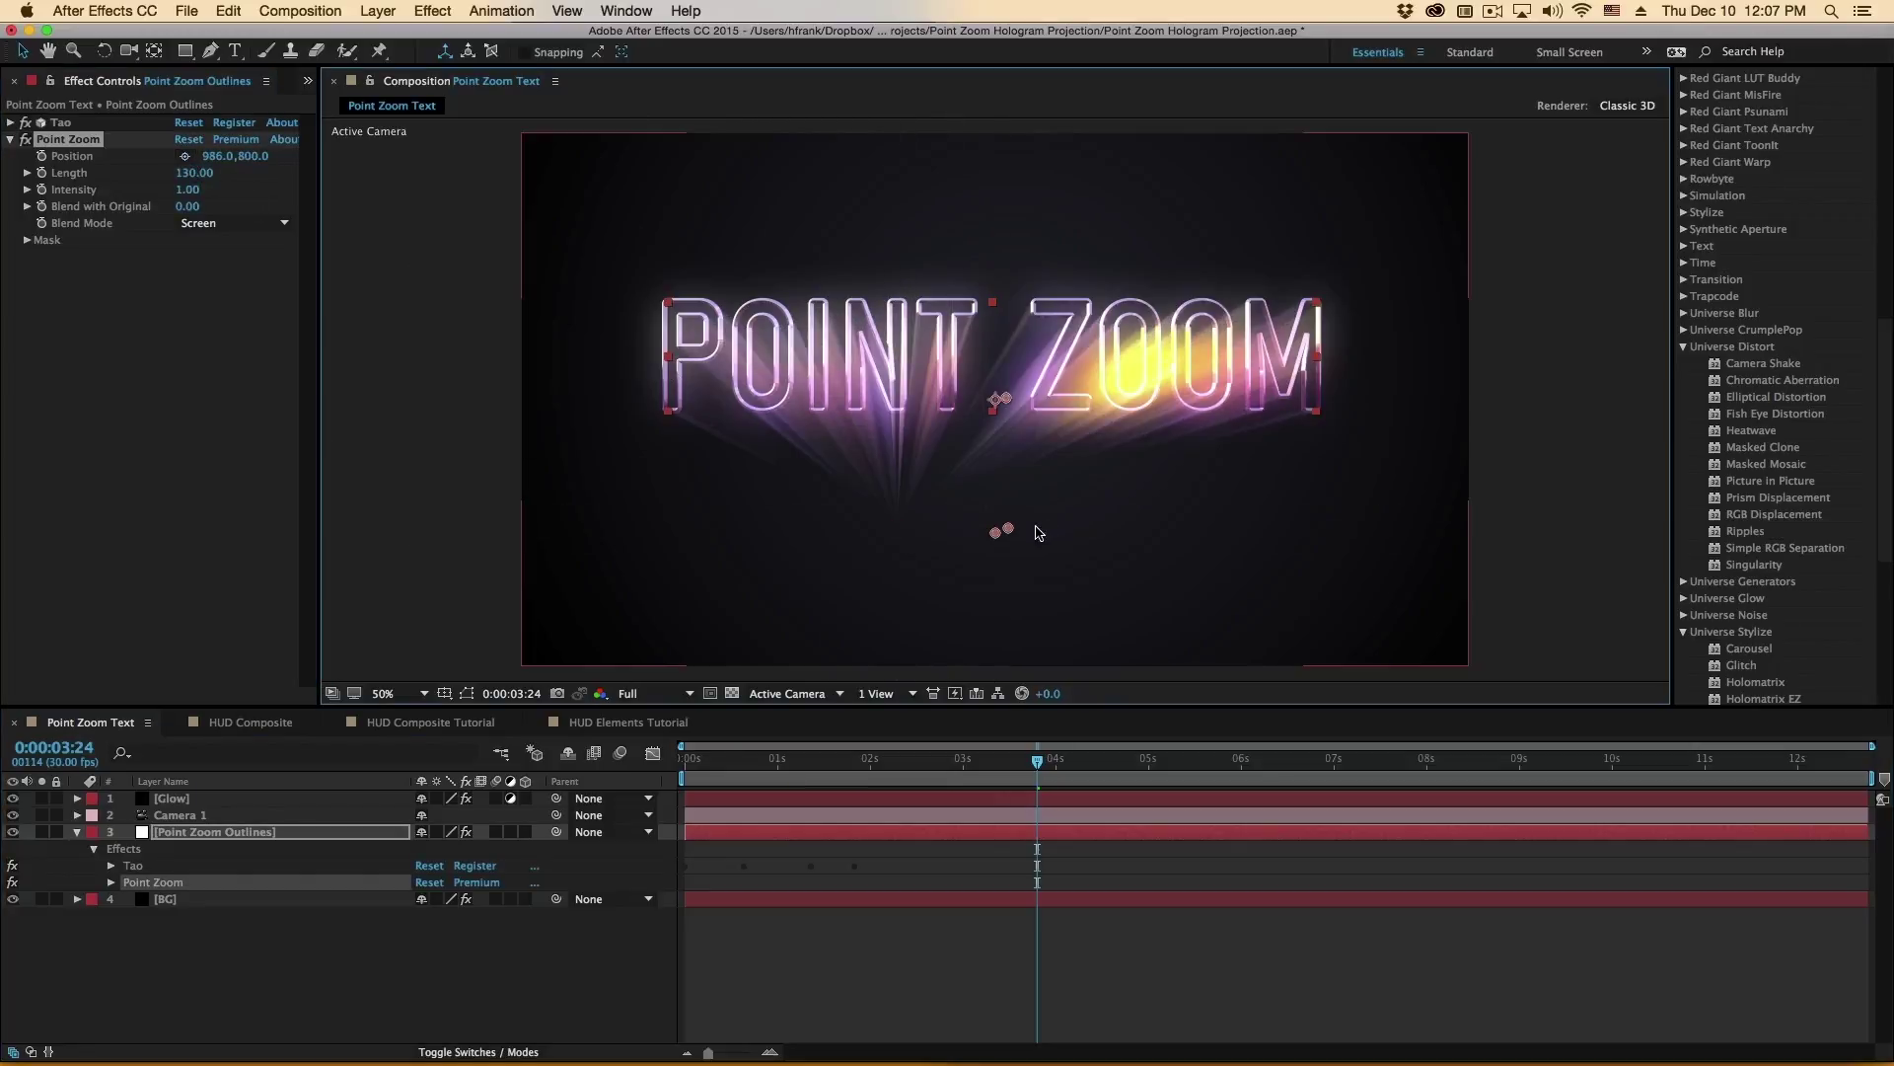
{"action": "left_click", "coordinate": [1136, 523]}
{"action": "left_click_drag", "start_coordinate": [1135, 523], "coordinate": [887, 528]}
{"action": "mouse_move", "coordinate": [192, 173]}
{"action": "left_mouse_down"}
{"action": "mouse_move", "coordinate": [95, 189]}
{"action": "mouse_move", "coordinate": [274, 168]}
{"action": "mouse_move", "coordinate": [136, 165]}
{"action": "mouse_move", "coordinate": [214, 183]}
{"action": "mouse_move", "coordinate": [448, 166]}
{"action": "mouse_move", "coordinate": [179, 175]}
{"action": "mouse_move", "coordinate": [28, 222]}
{"action": "mouse_move", "coordinate": [193, 223]}
{"action": "mouse_move", "coordinate": [406, 186]}
{"action": "mouse_move", "coordinate": [188, 197]}
{"action": "left_mouse_up"}
{"action": "left_click", "coordinate": [195, 226]}
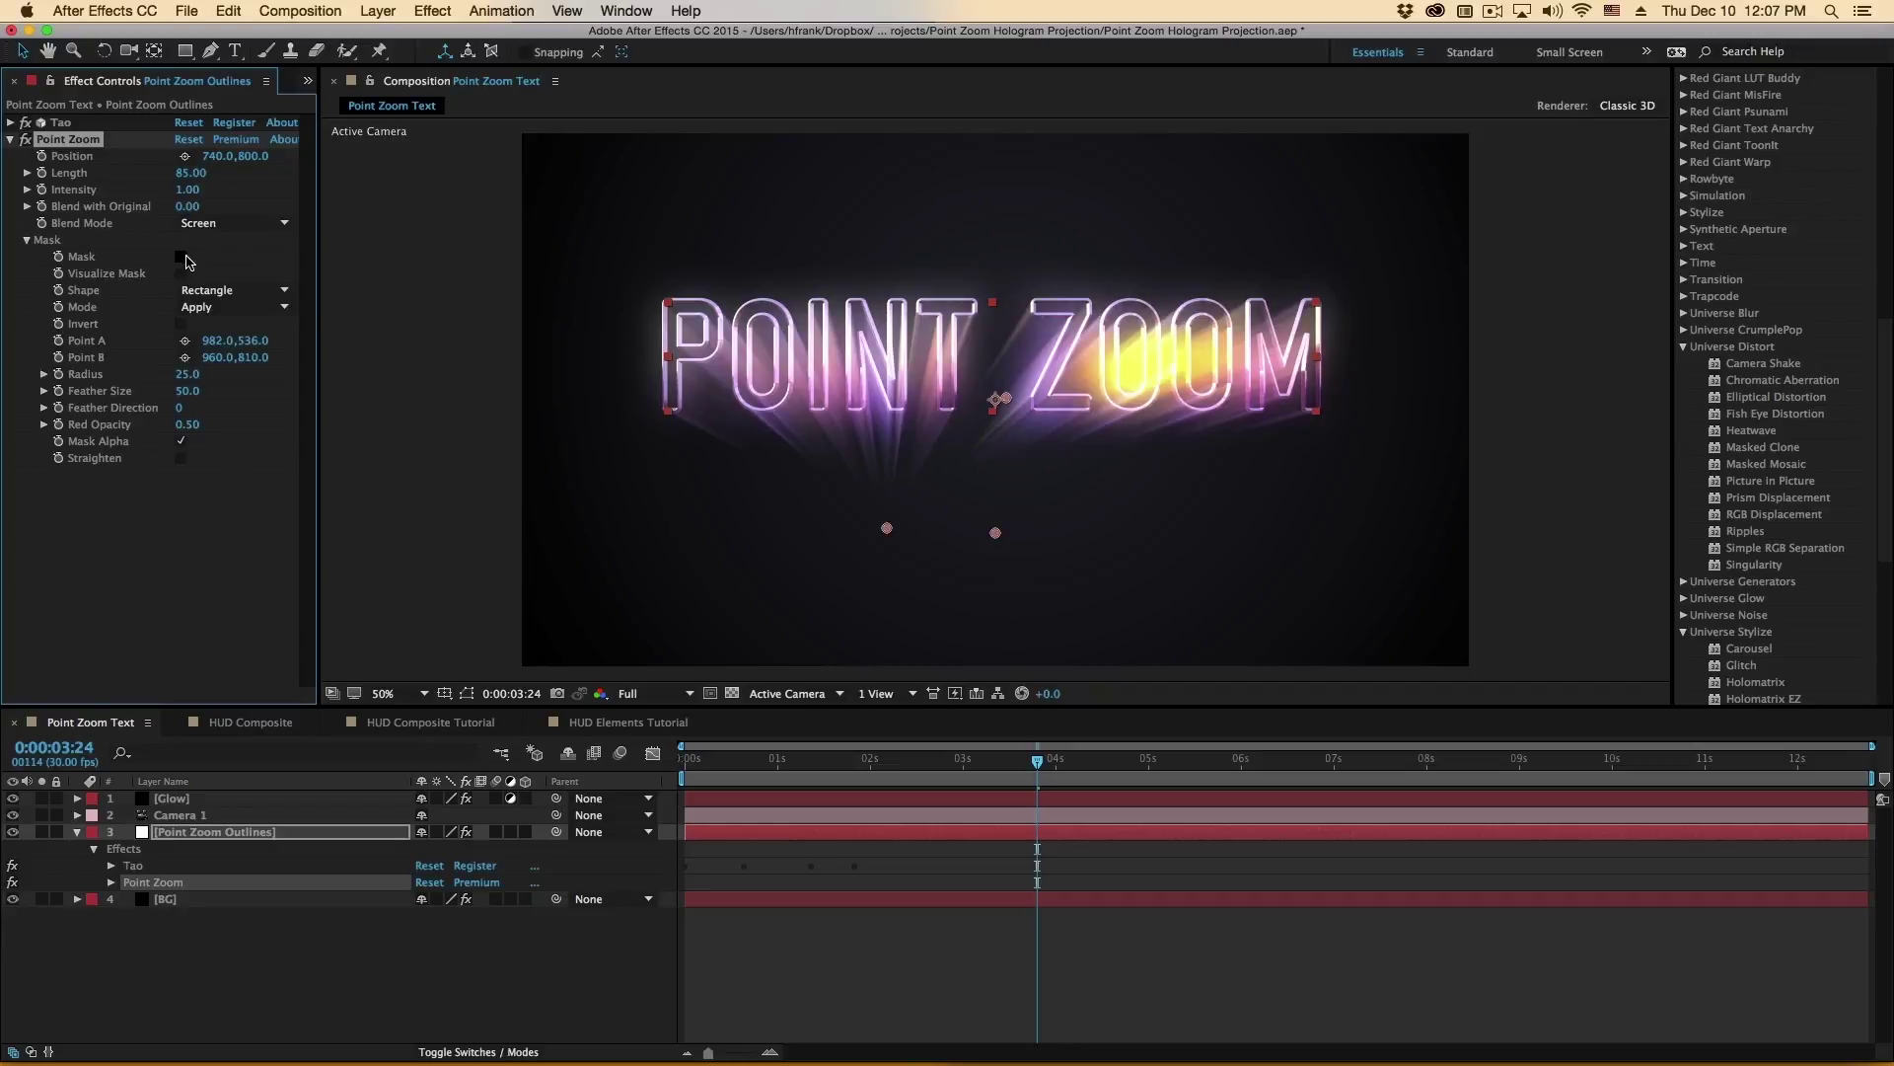
Turn on the Point Zoom mask and place Point A at about 1264, 216 and Point B at about 1266, 744
{"action": "left_click", "coordinate": [183, 259]}
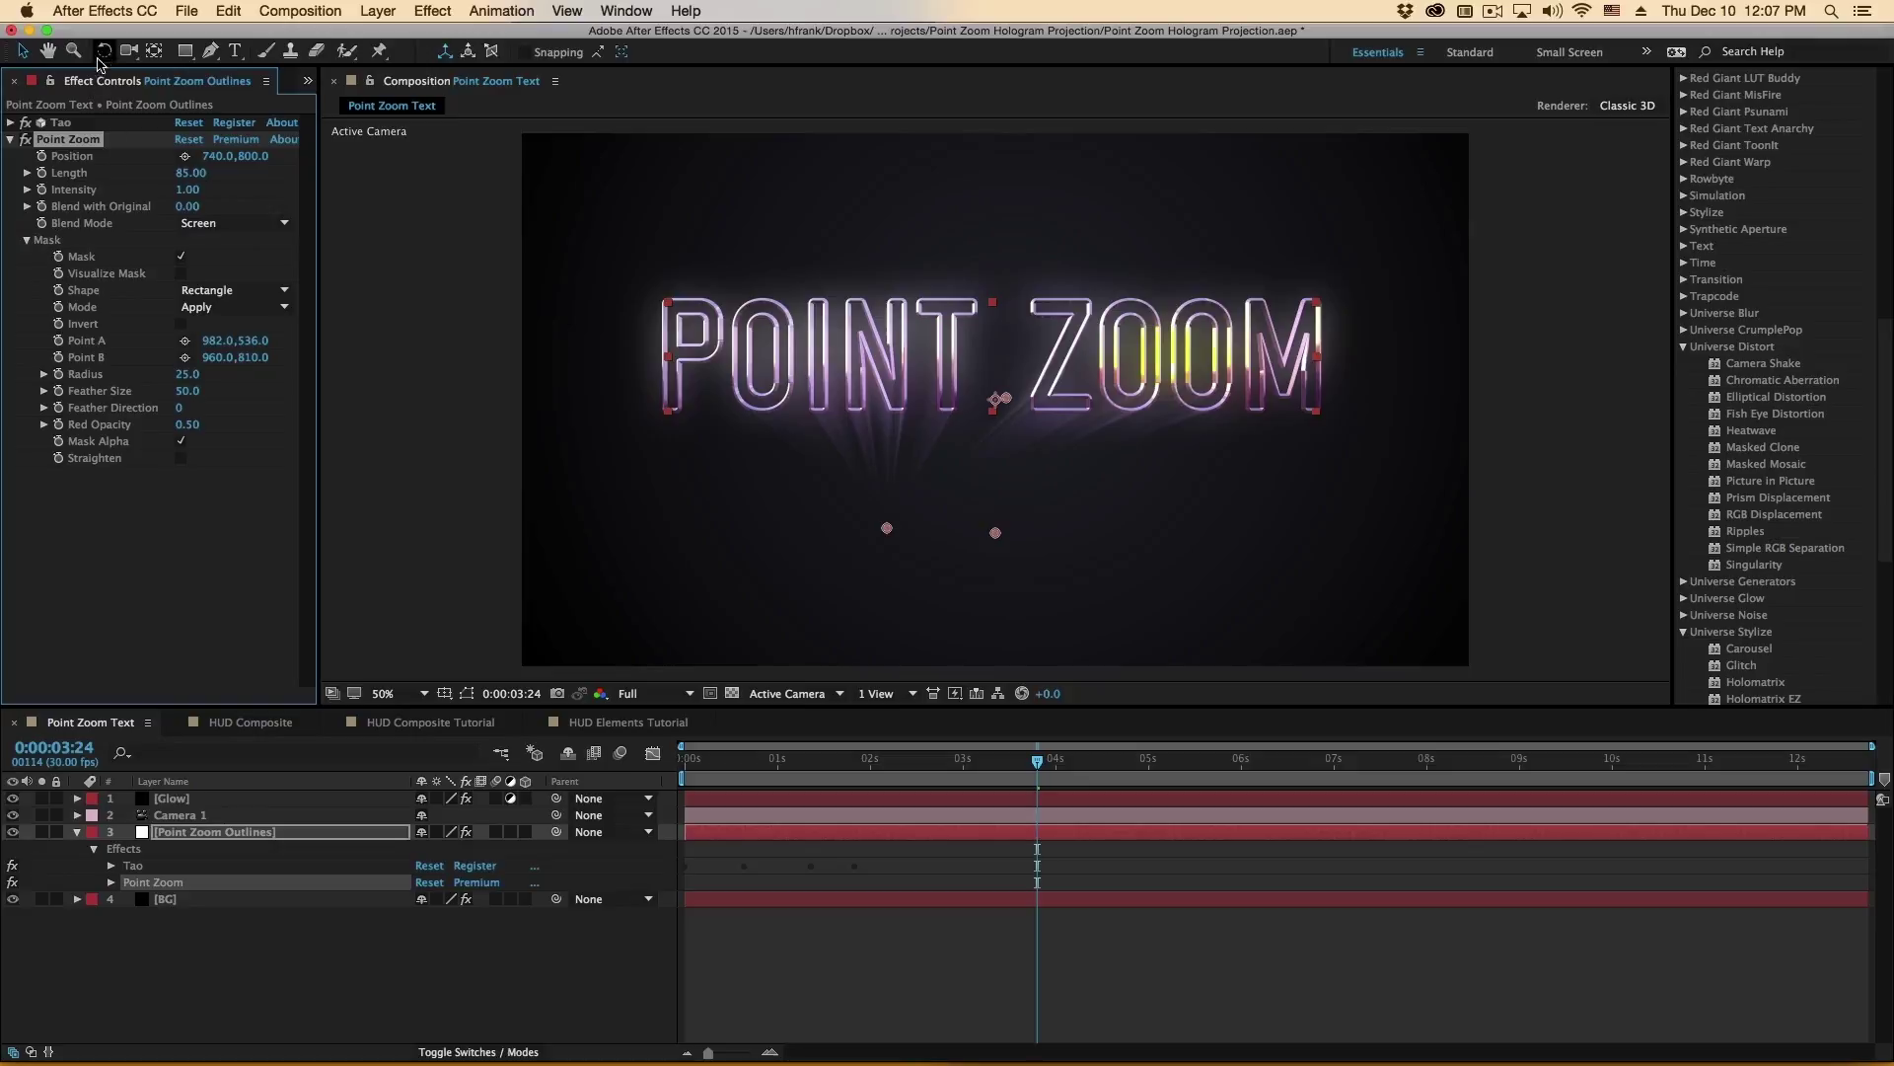
{"action": "left_click_drag", "start_coordinate": [1006, 397], "coordinate": [1145, 240]}
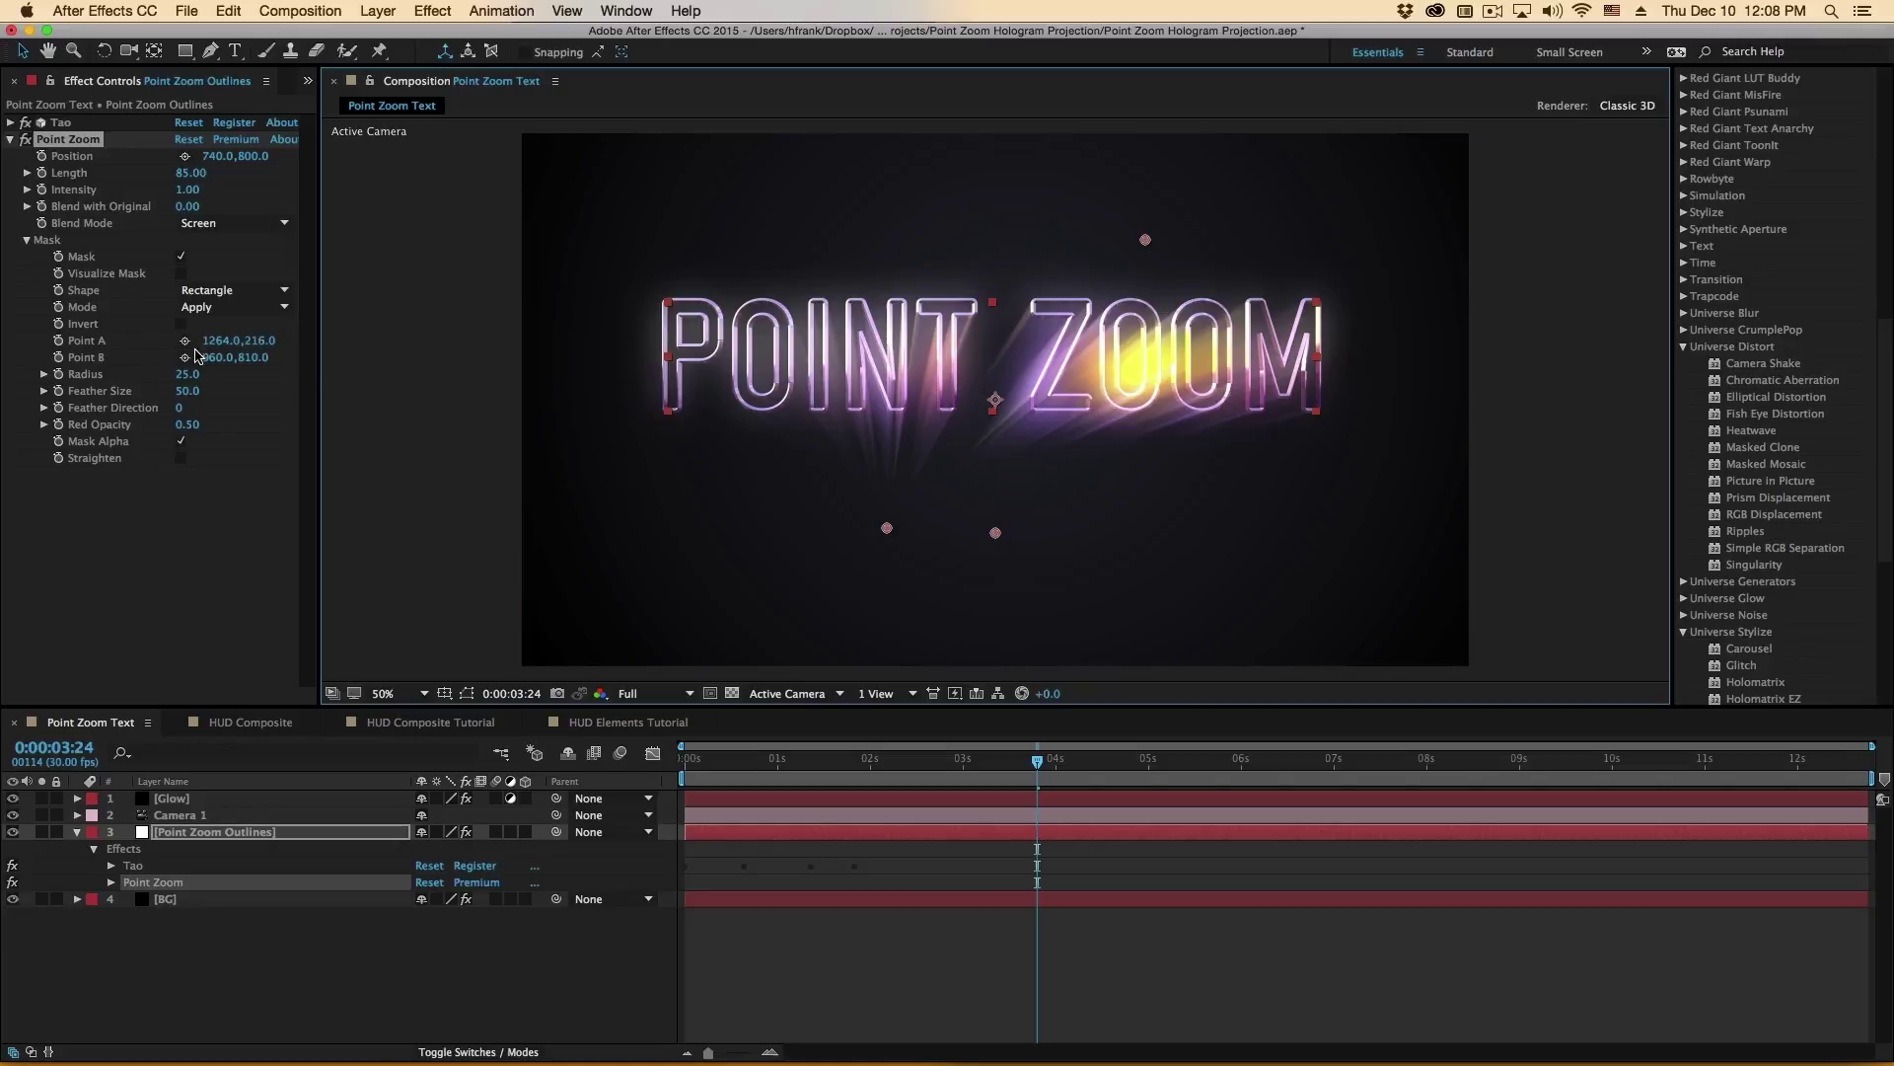
{"action": "left_click", "coordinate": [185, 357]}
{"action": "left_click", "coordinate": [1144, 430]}
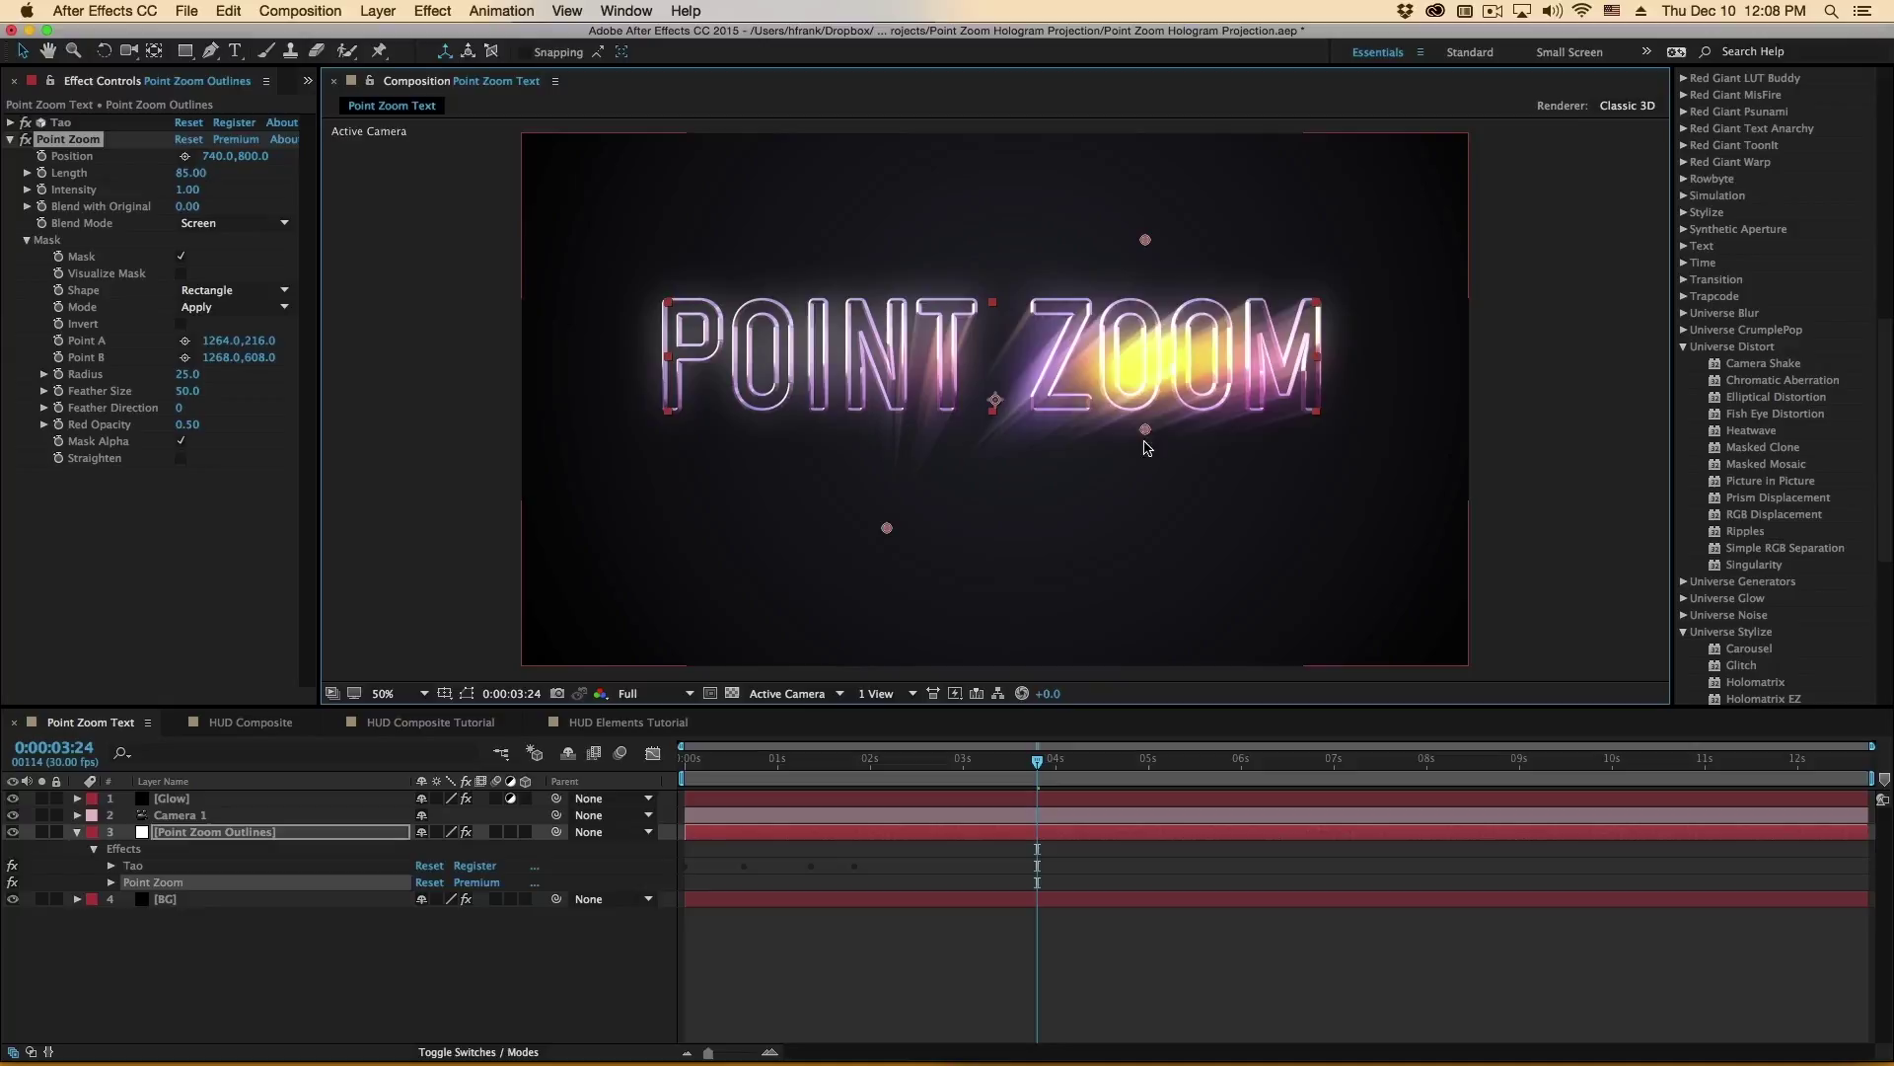
{"action": "left_click_drag", "start_coordinate": [1142, 441], "coordinate": [1142, 512]}
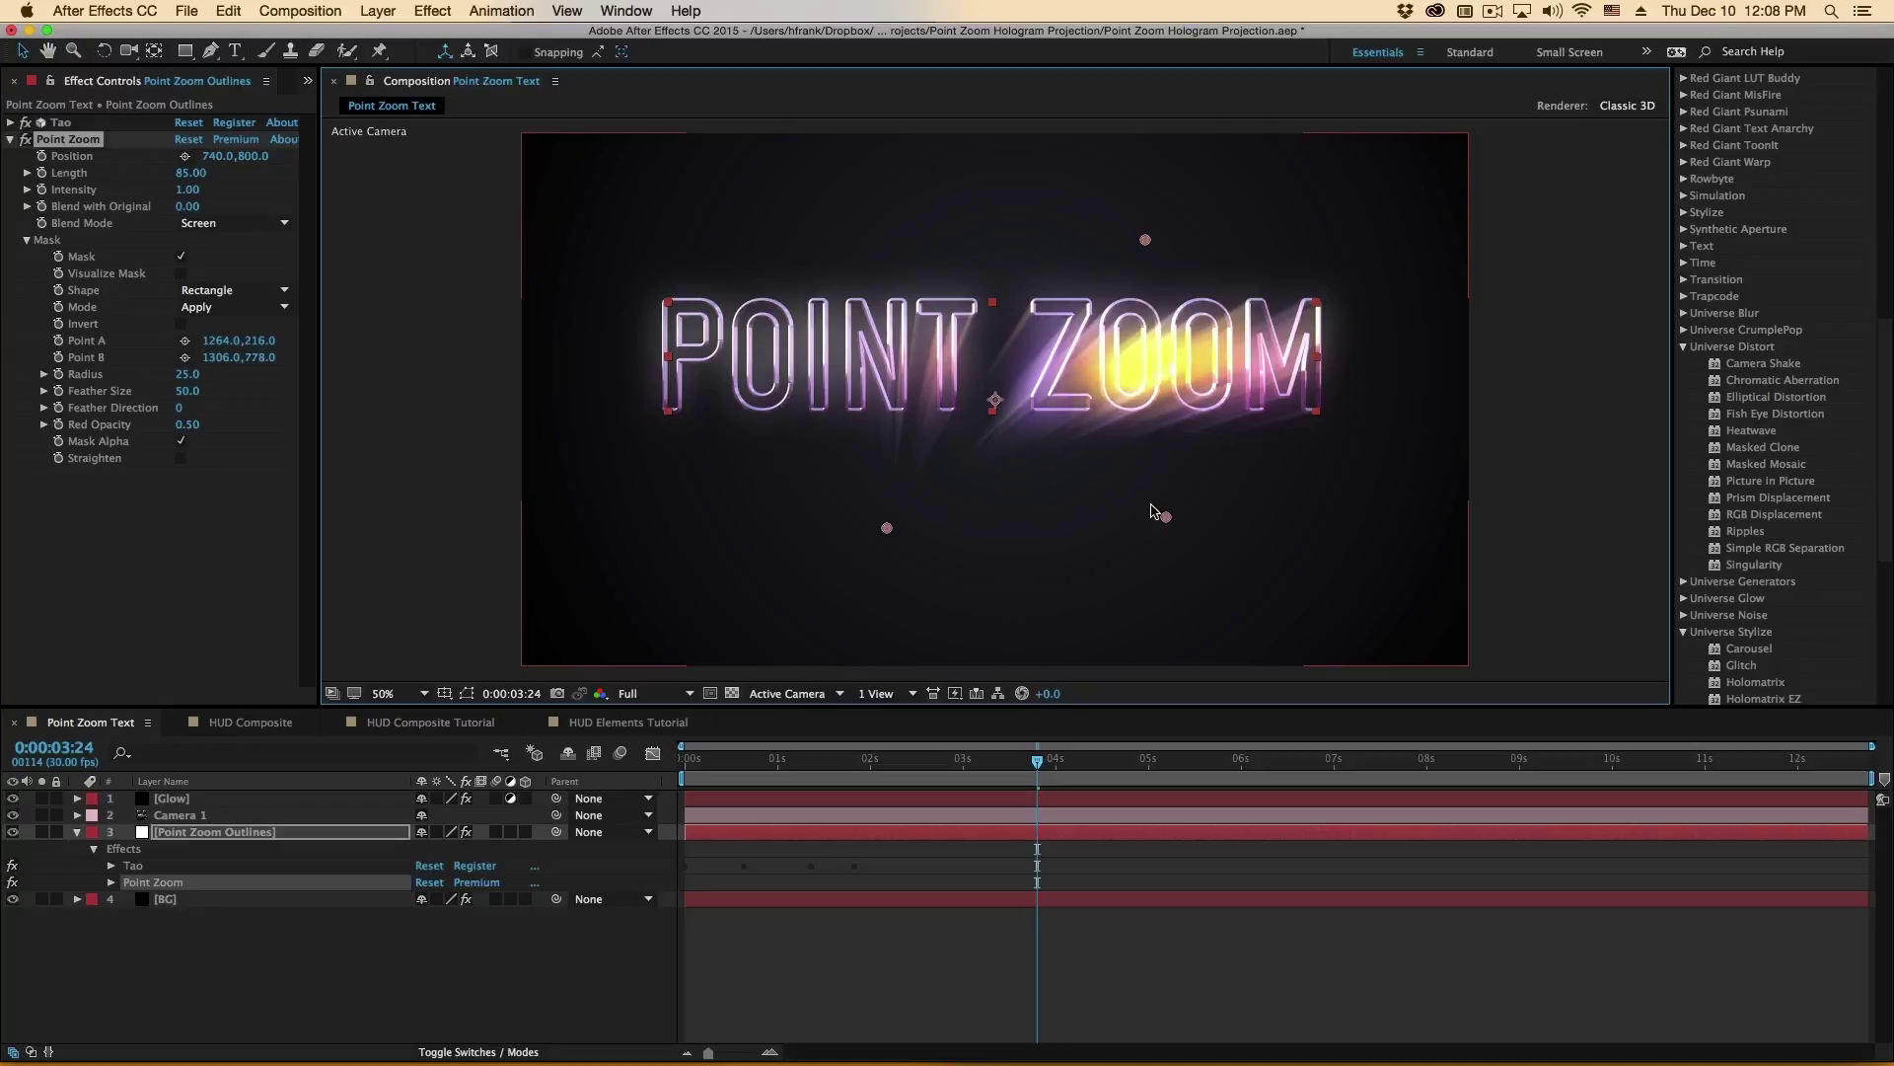
Preview the mask in Show Mask mode while moving Point B to about 1602, 686, and return the mode to Apply
{"action": "left_click", "coordinate": [189, 302]}
{"action": "left_click", "coordinate": [902, 375]}
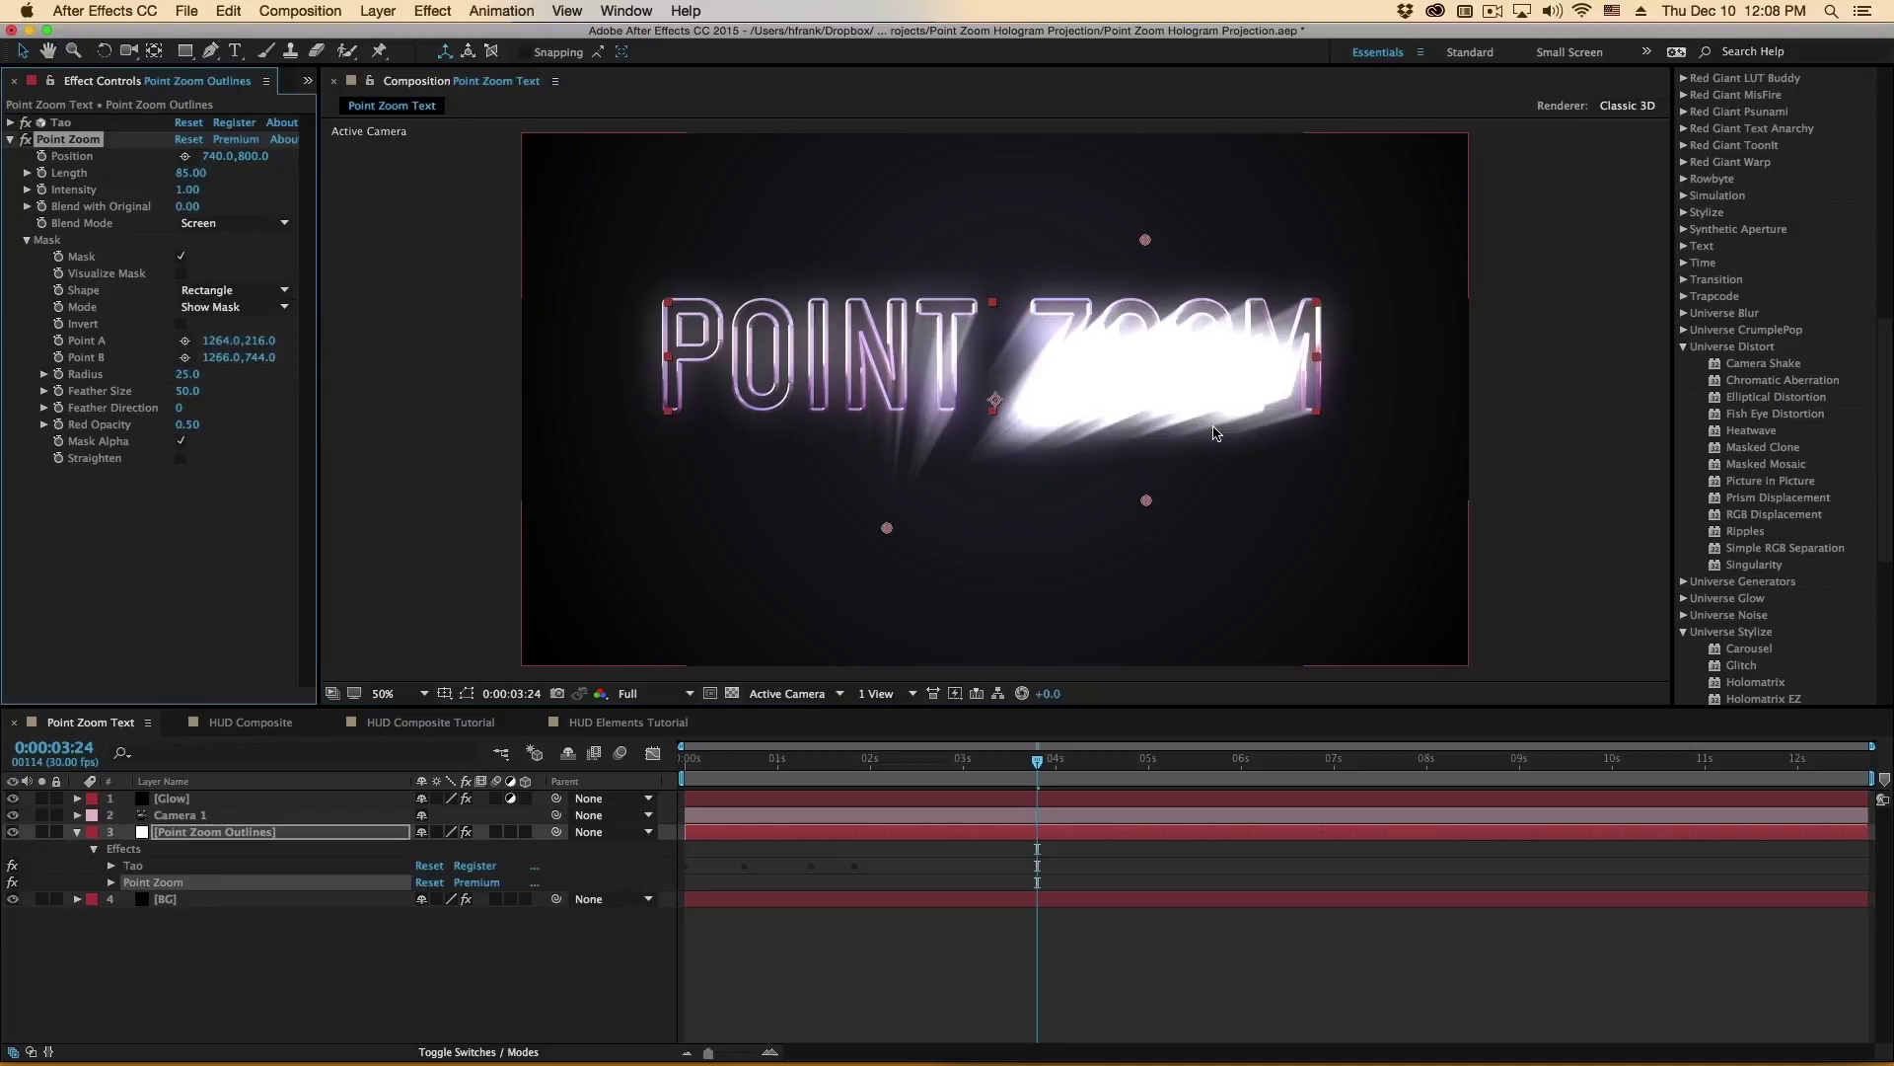
{"action": "left_click_drag", "start_coordinate": [1142, 508], "coordinate": [1312, 477]}
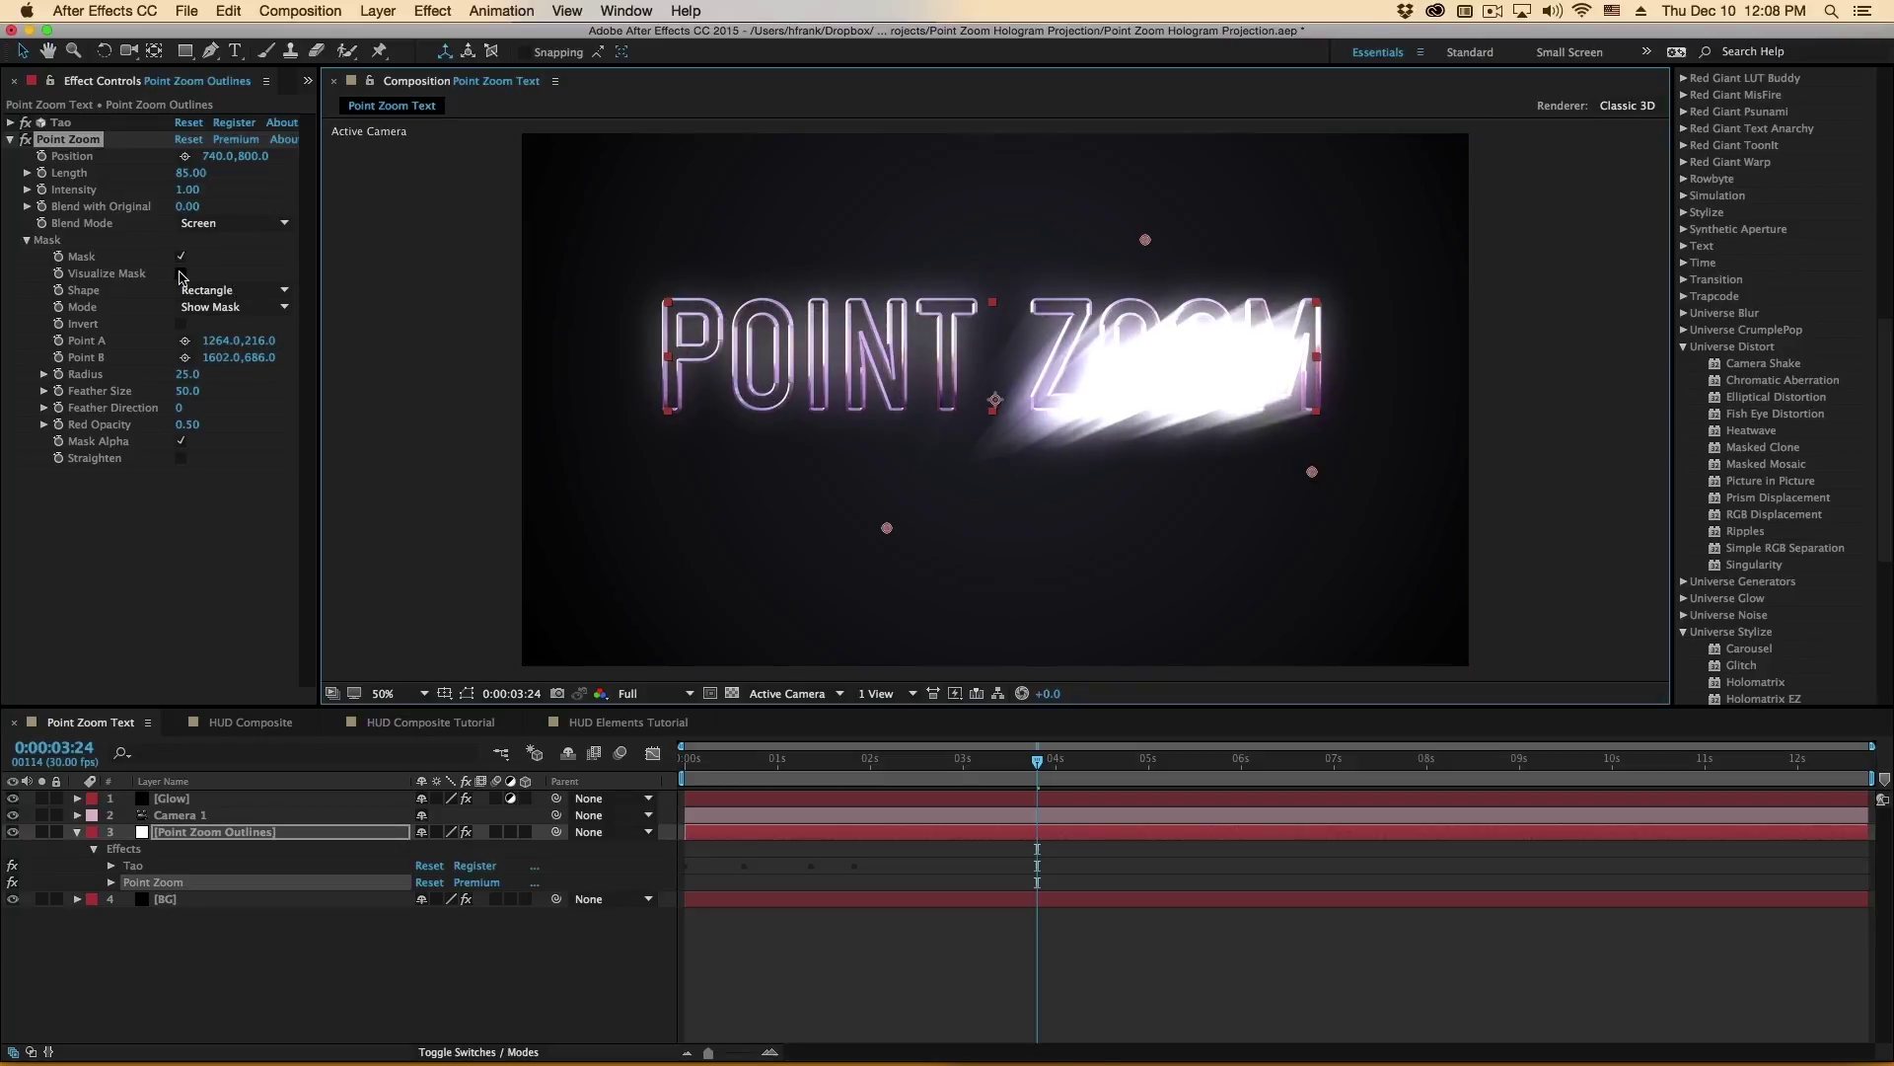
{"action": "left_click", "coordinate": [182, 289]}
{"action": "left_click", "coordinate": [222, 310]}
{"action": "left_click", "coordinate": [203, 306]}
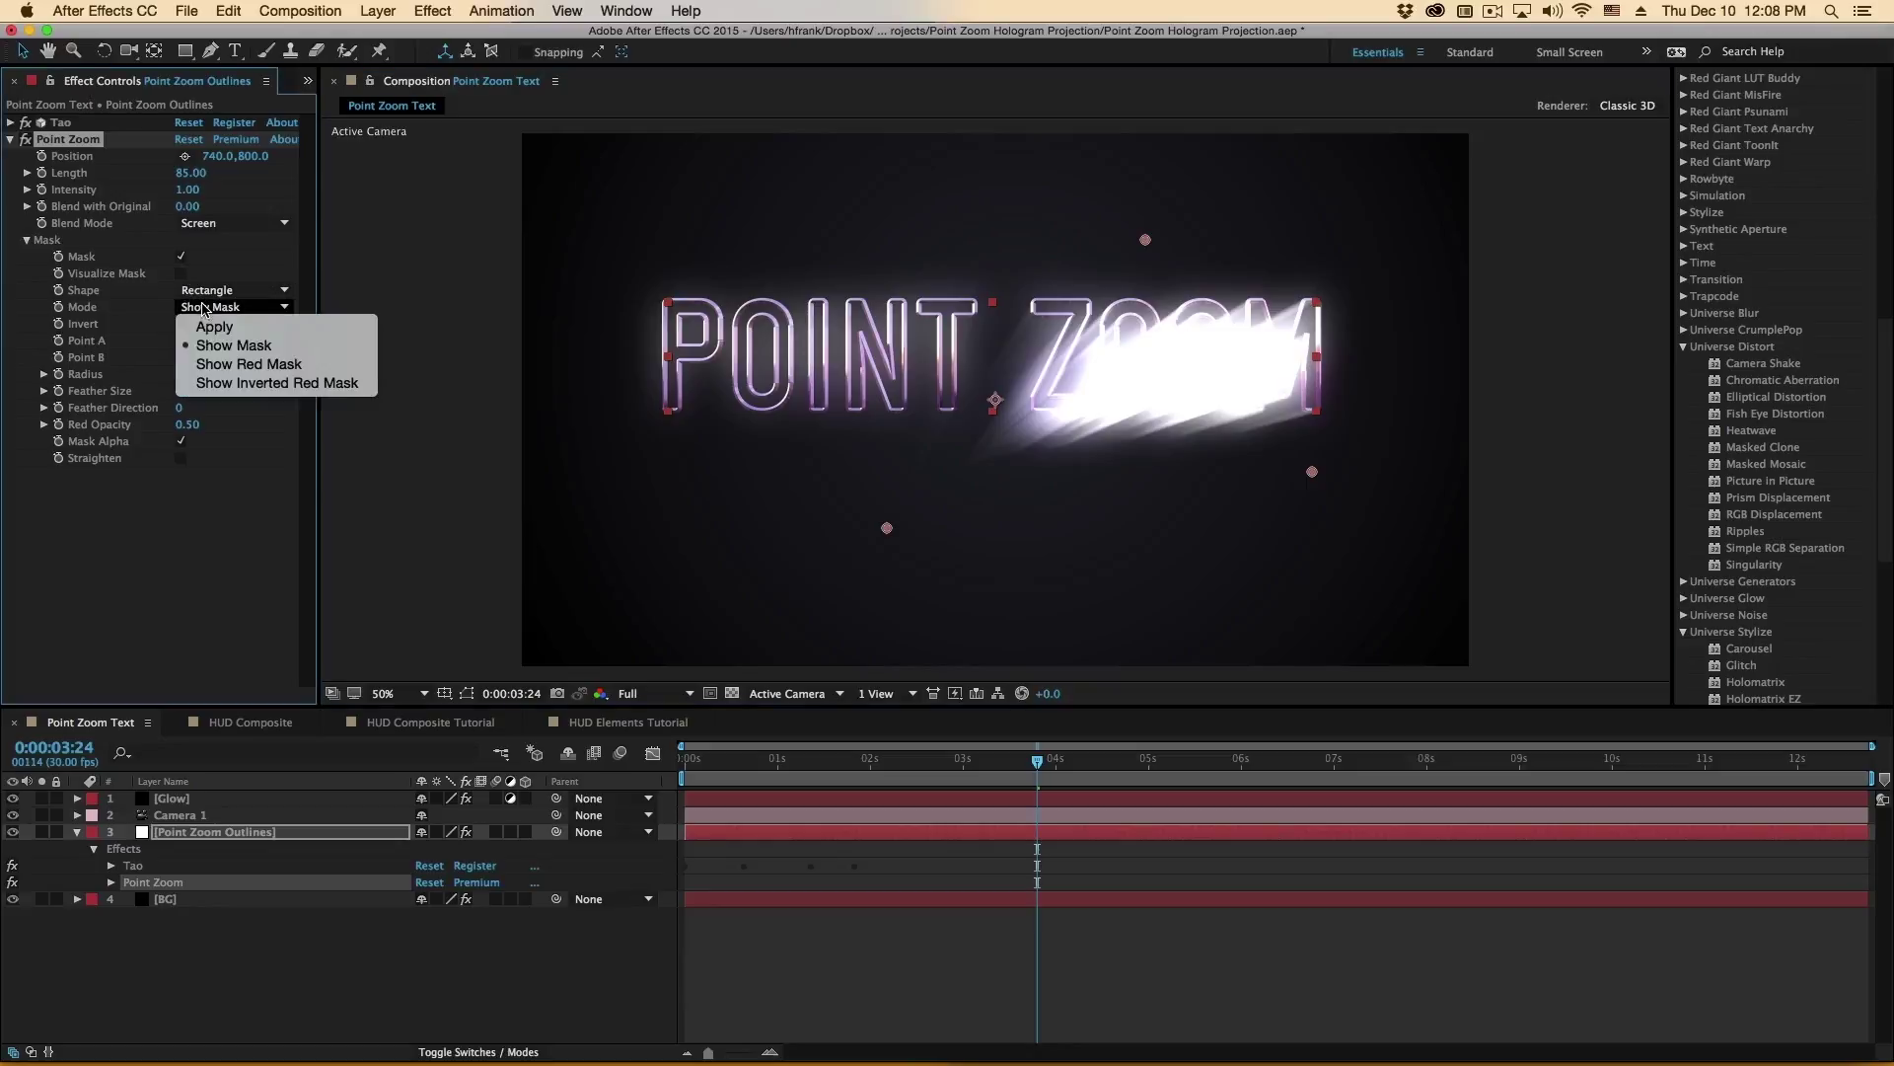
{"action": "left_click", "coordinate": [209, 324]}
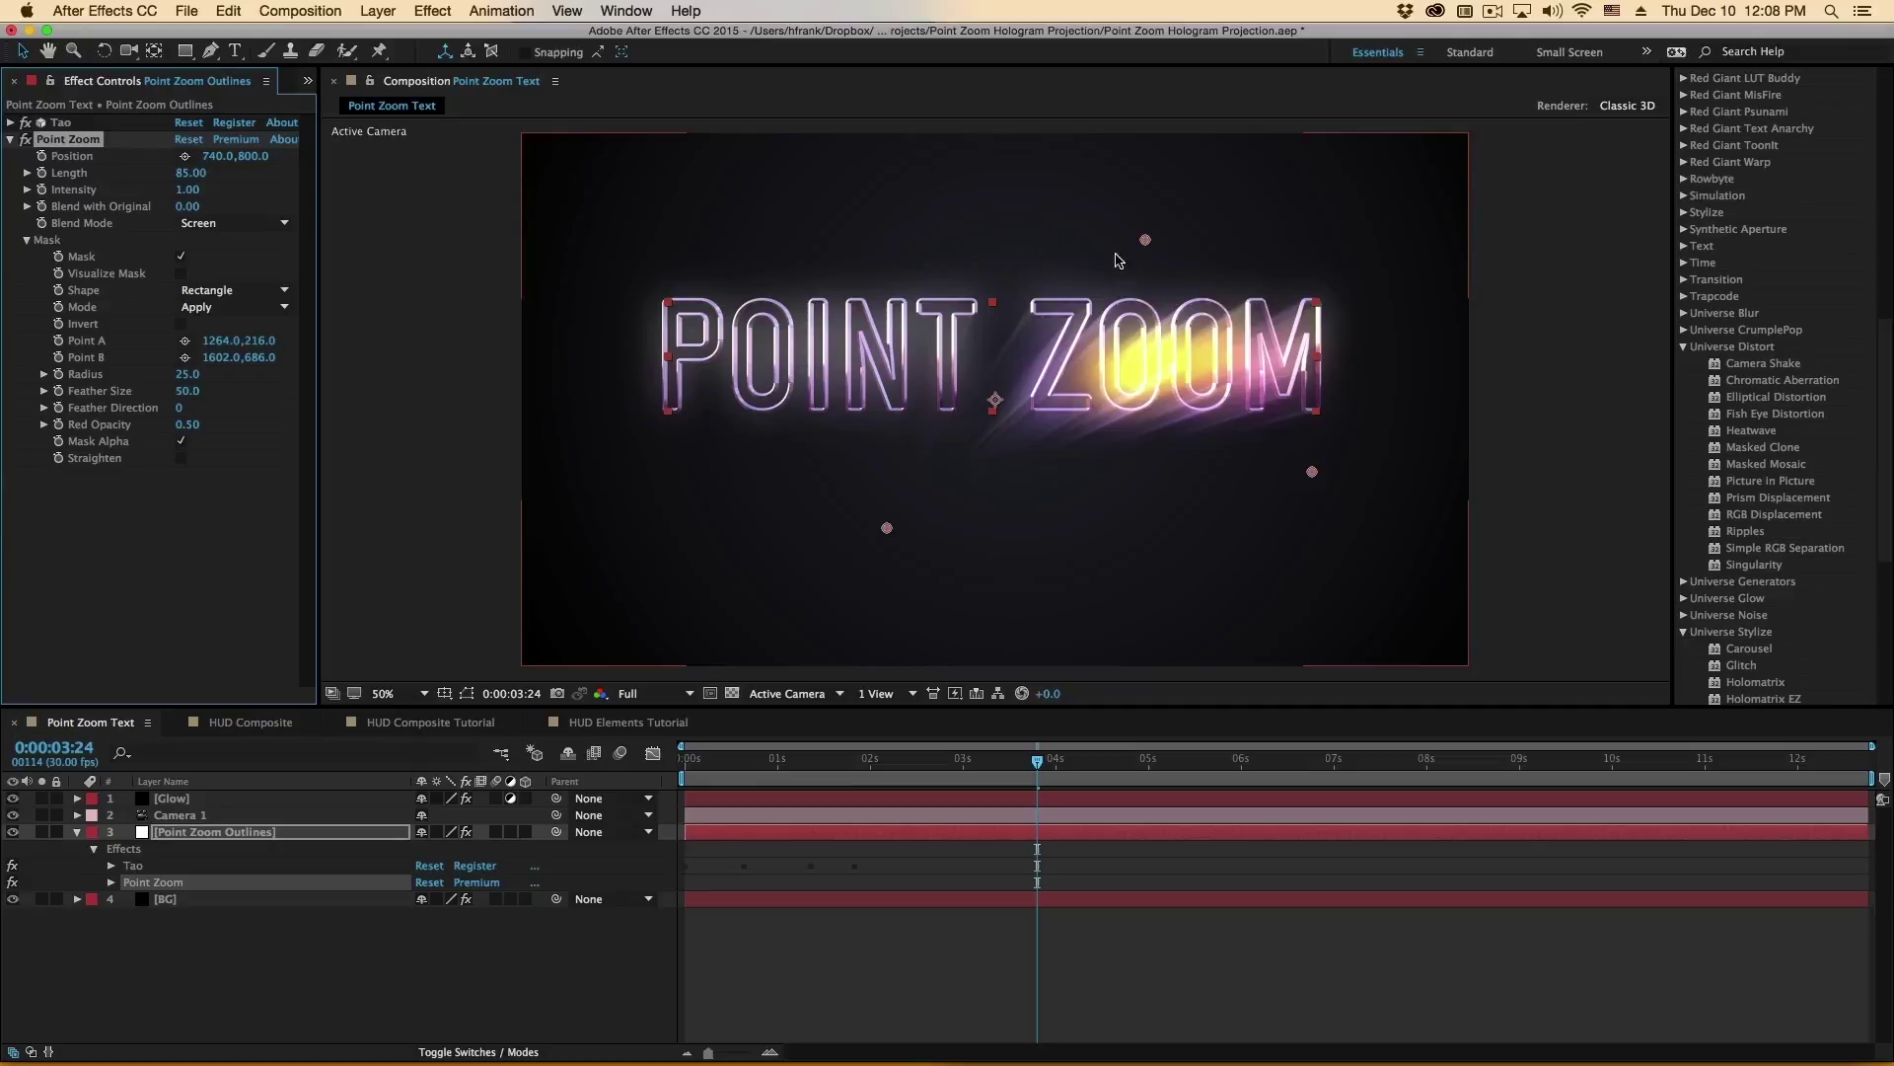
Move mask Point A to about 1692, 204 and the Point Zoom position to about 946, 878, leaving the mask turned off
{"action": "left_click_drag", "start_coordinate": [1142, 240], "coordinate": [710, 262]}
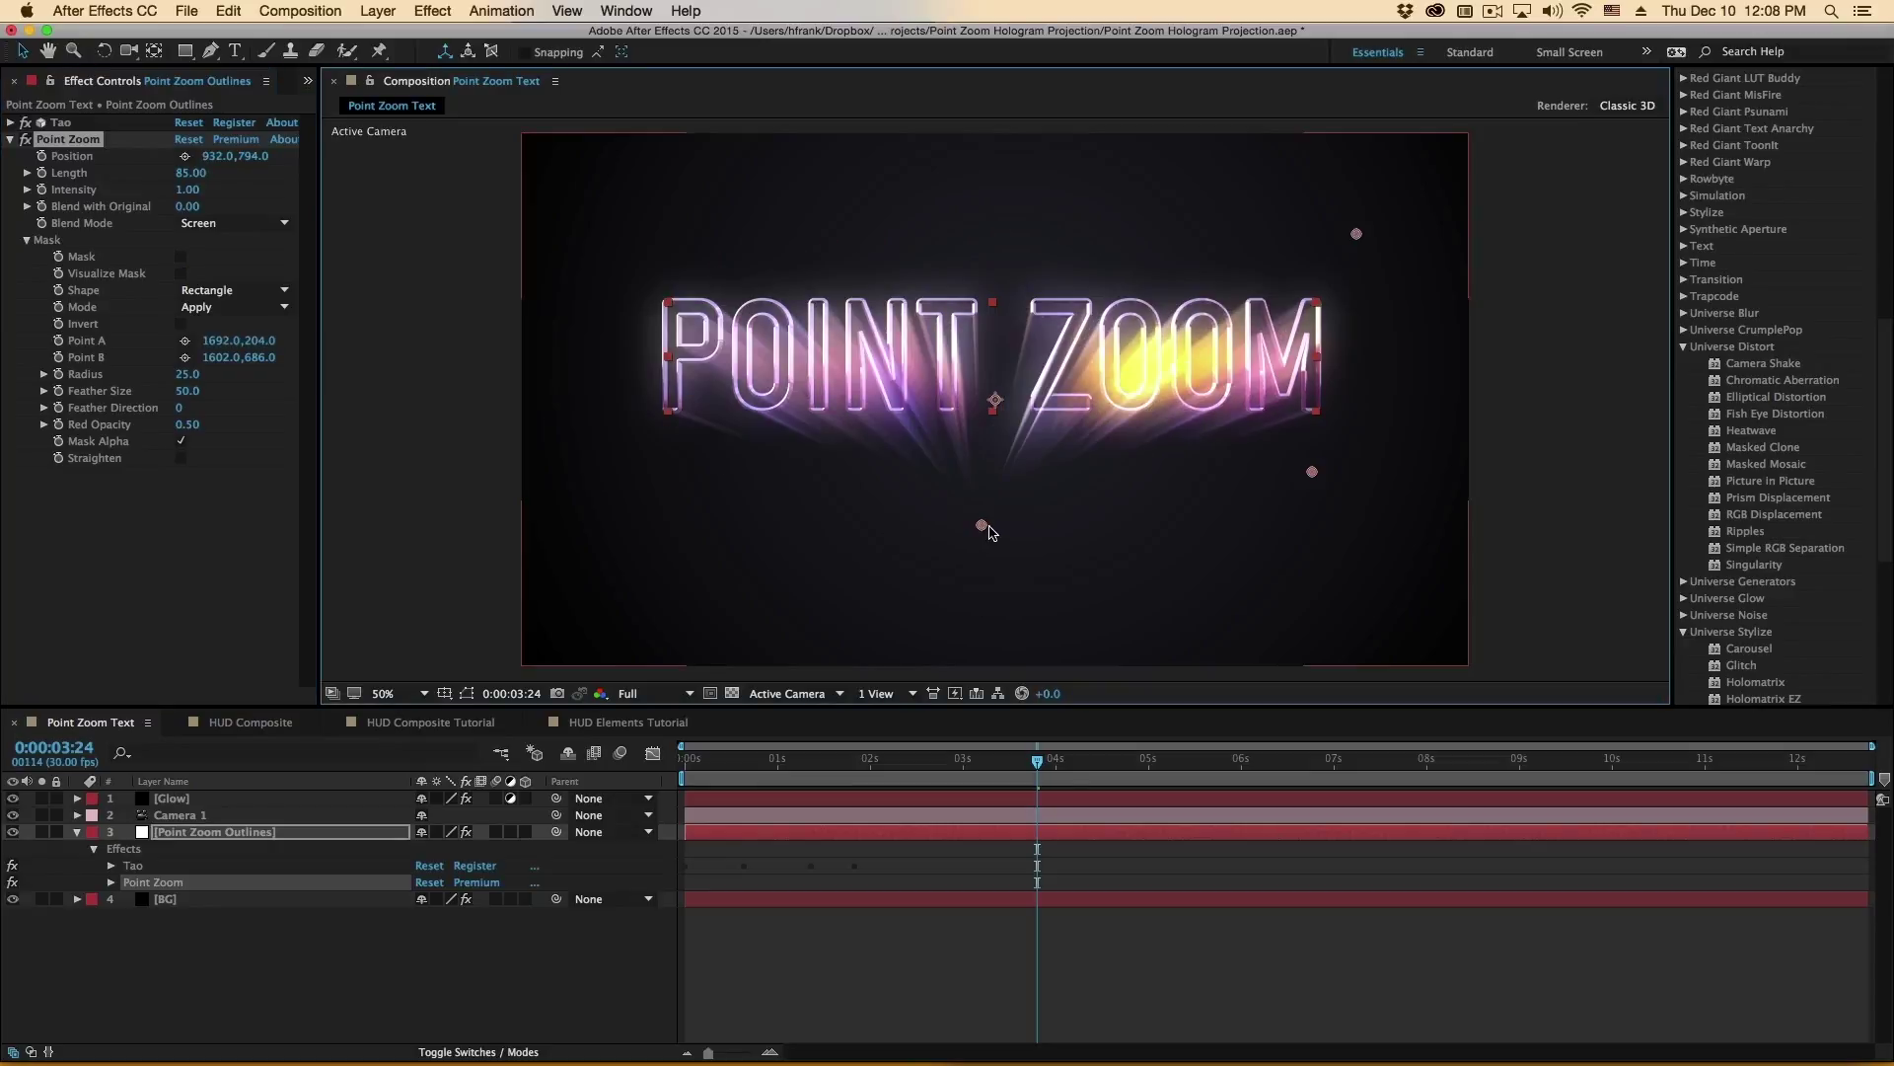
{"action": "left_click_drag", "start_coordinate": [989, 526], "coordinate": [997, 566]}
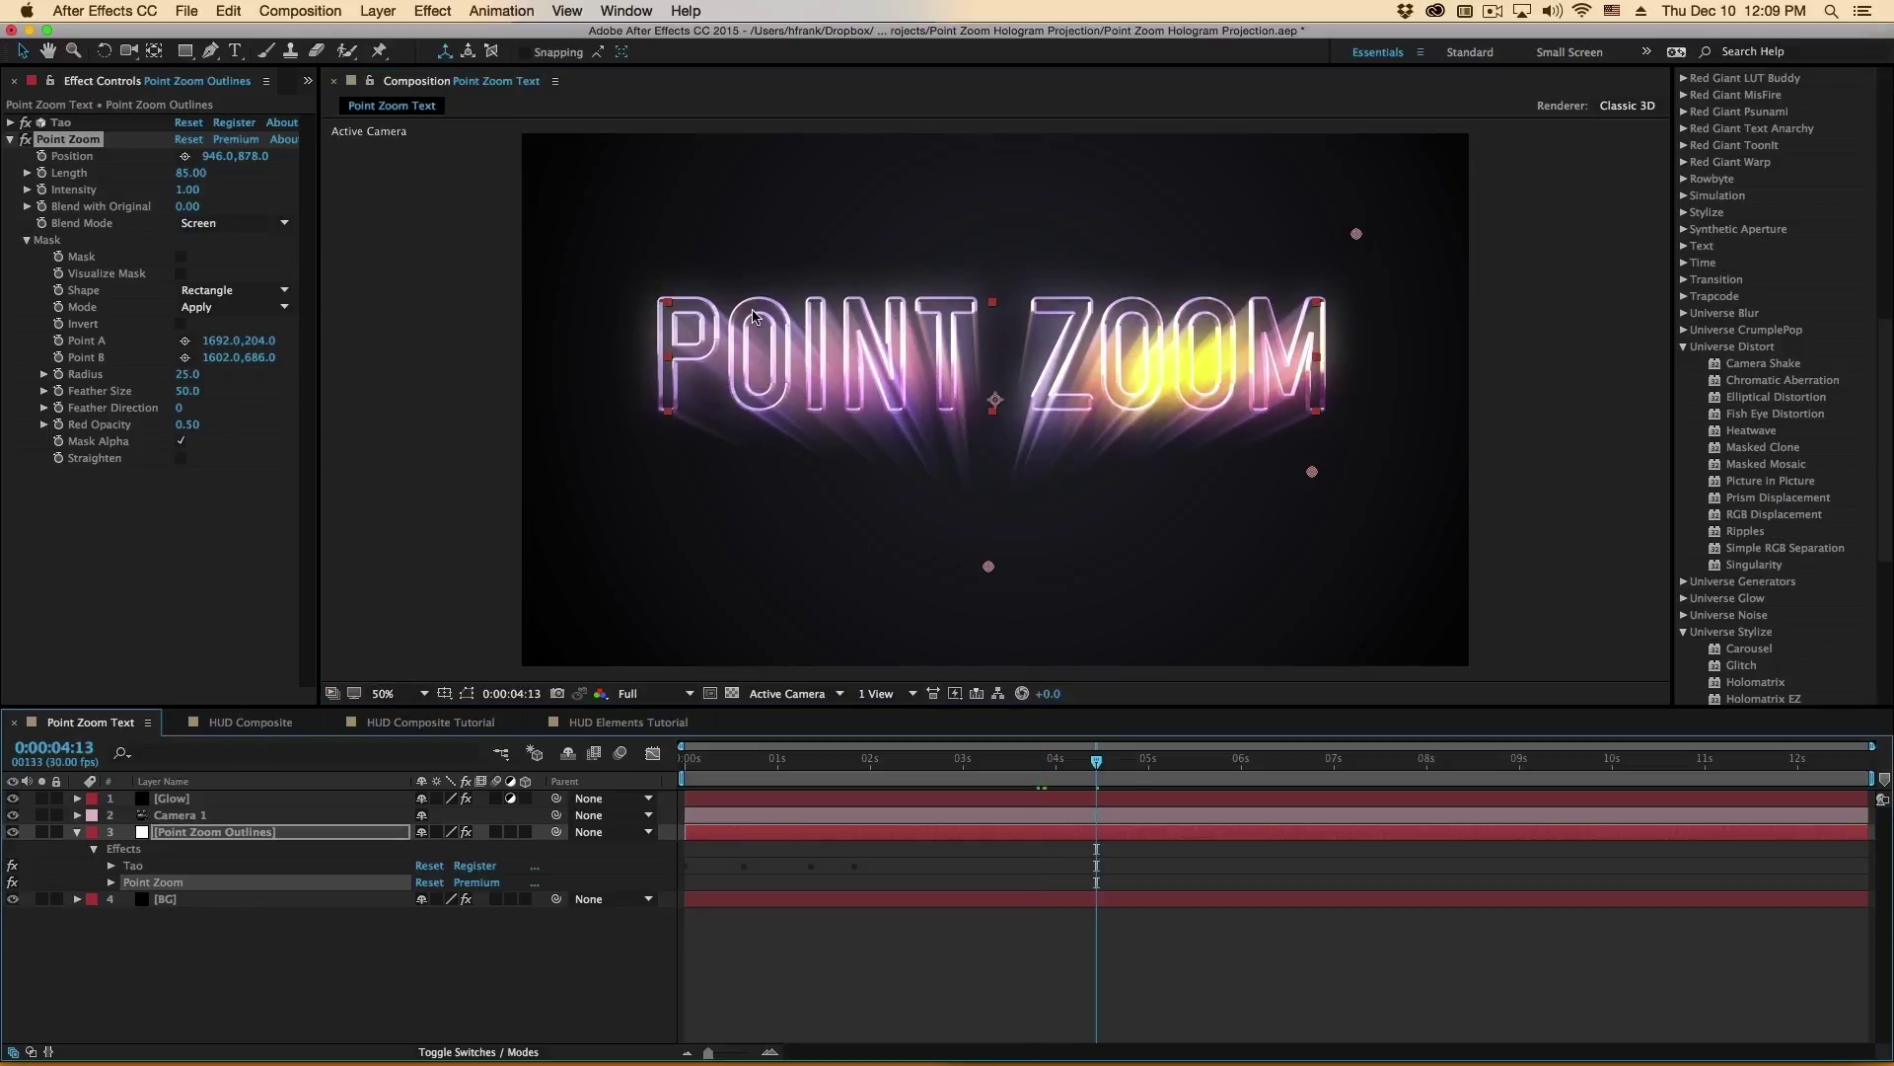
Open the HUD Composite composition and scrub between 0:00:02:14 and 0:00:03:02 to review the hologram projection
{"action": "left_click", "coordinate": [291, 719]}
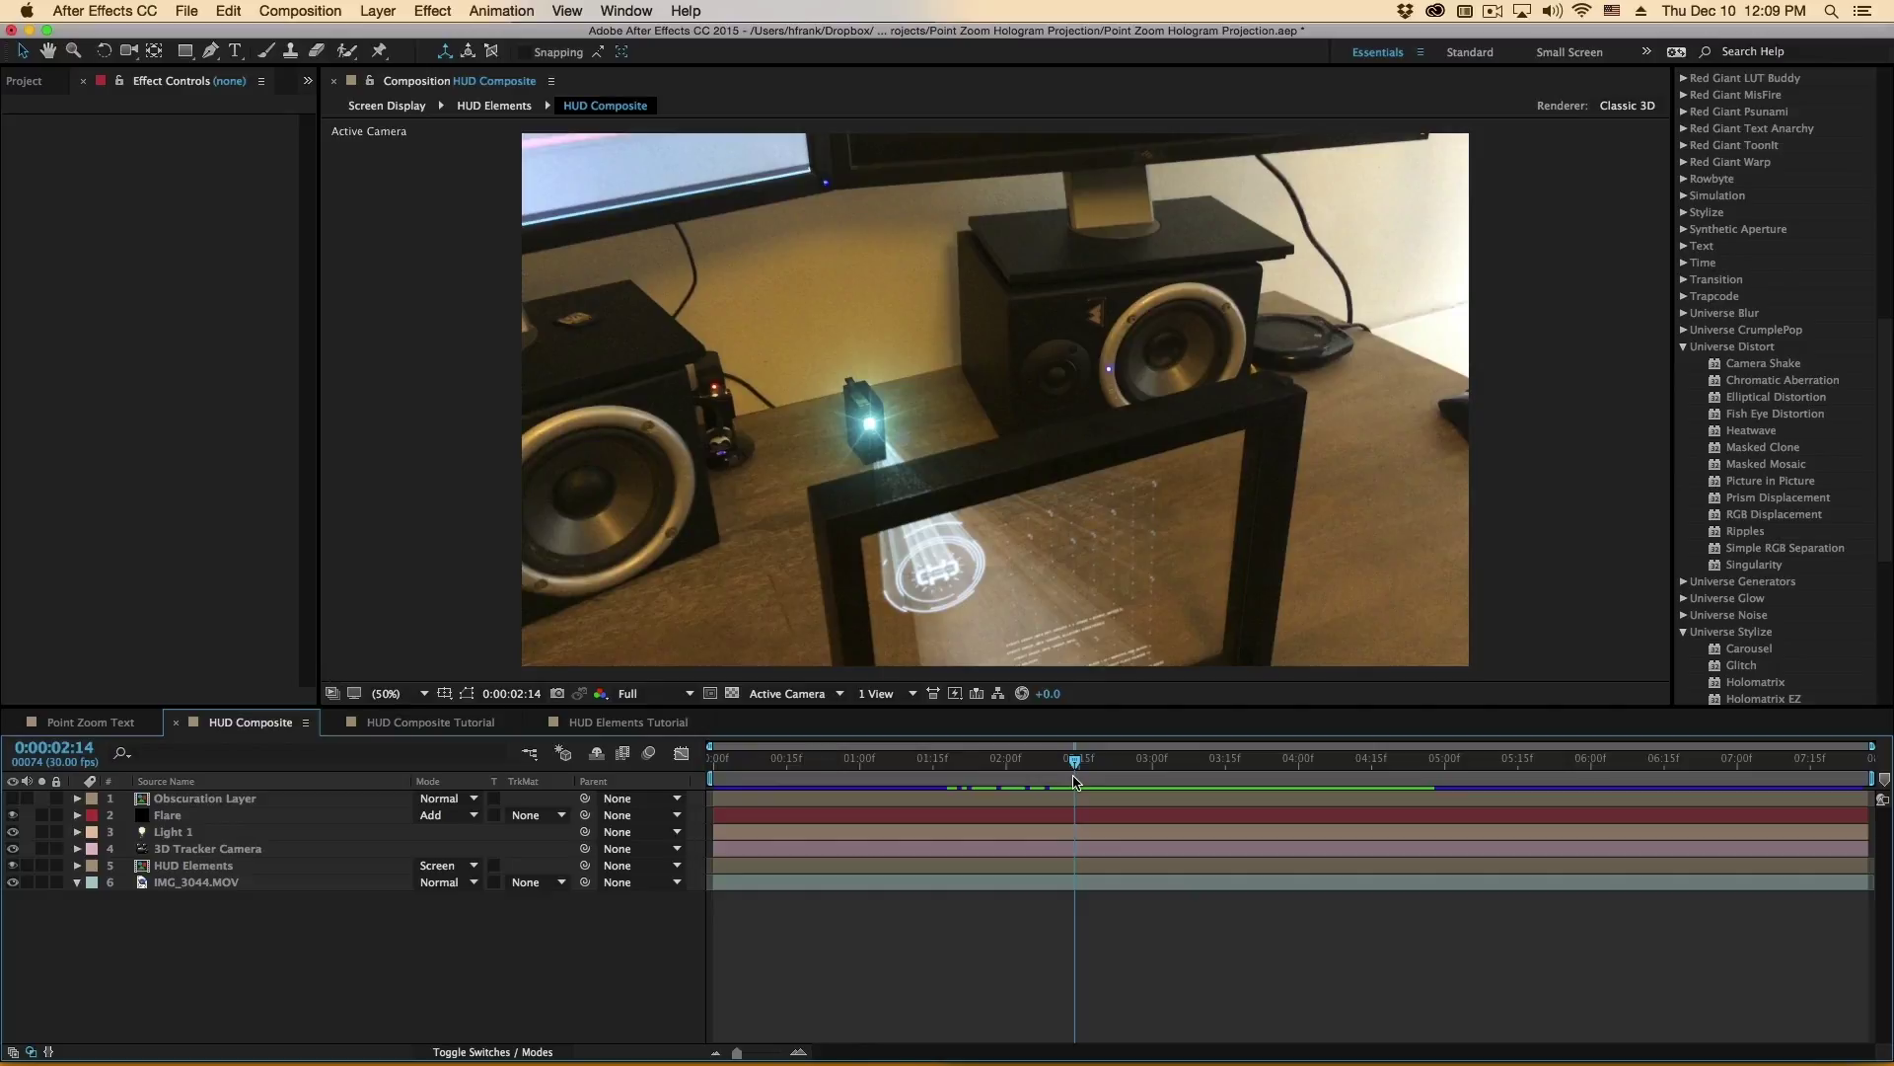
{"action": "left_click_drag", "start_coordinate": [1075, 784], "coordinate": [1162, 769]}
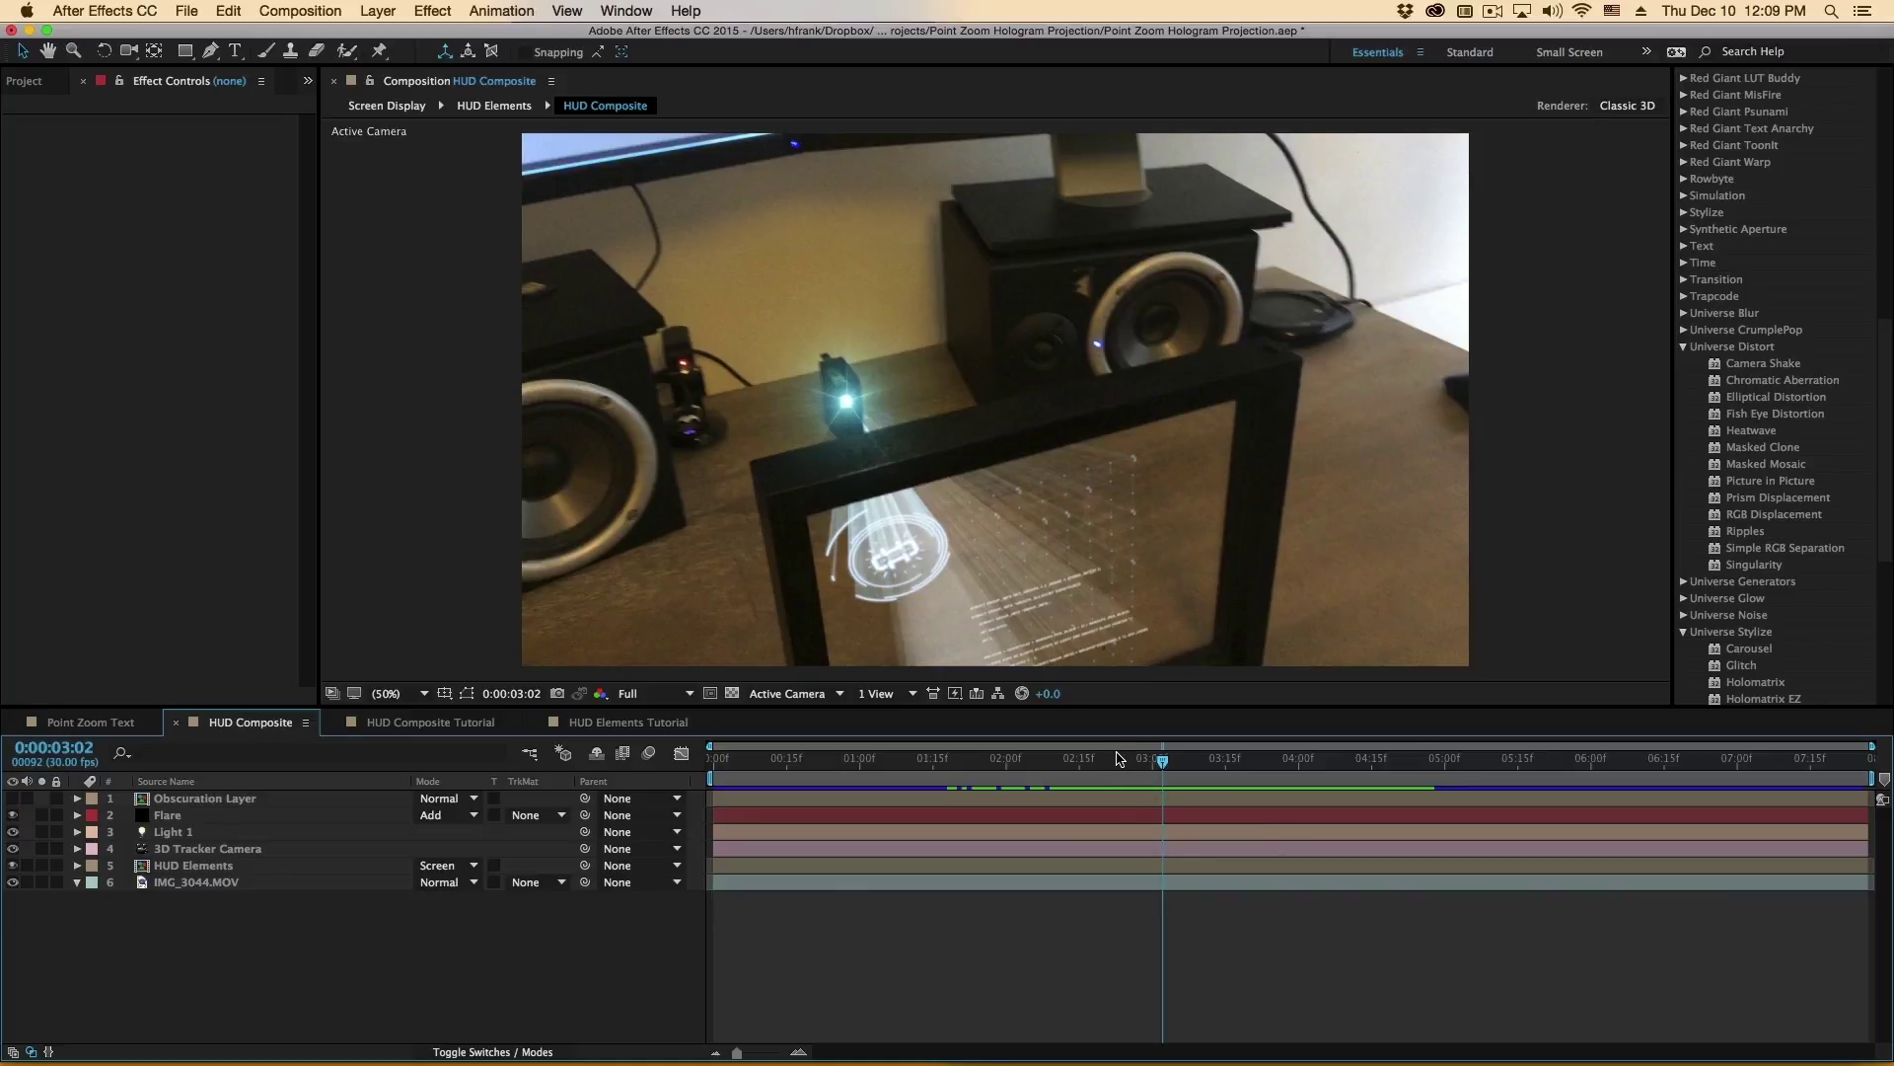
{"action": "left_click_drag", "start_coordinate": [1119, 758], "coordinate": [1076, 774]}
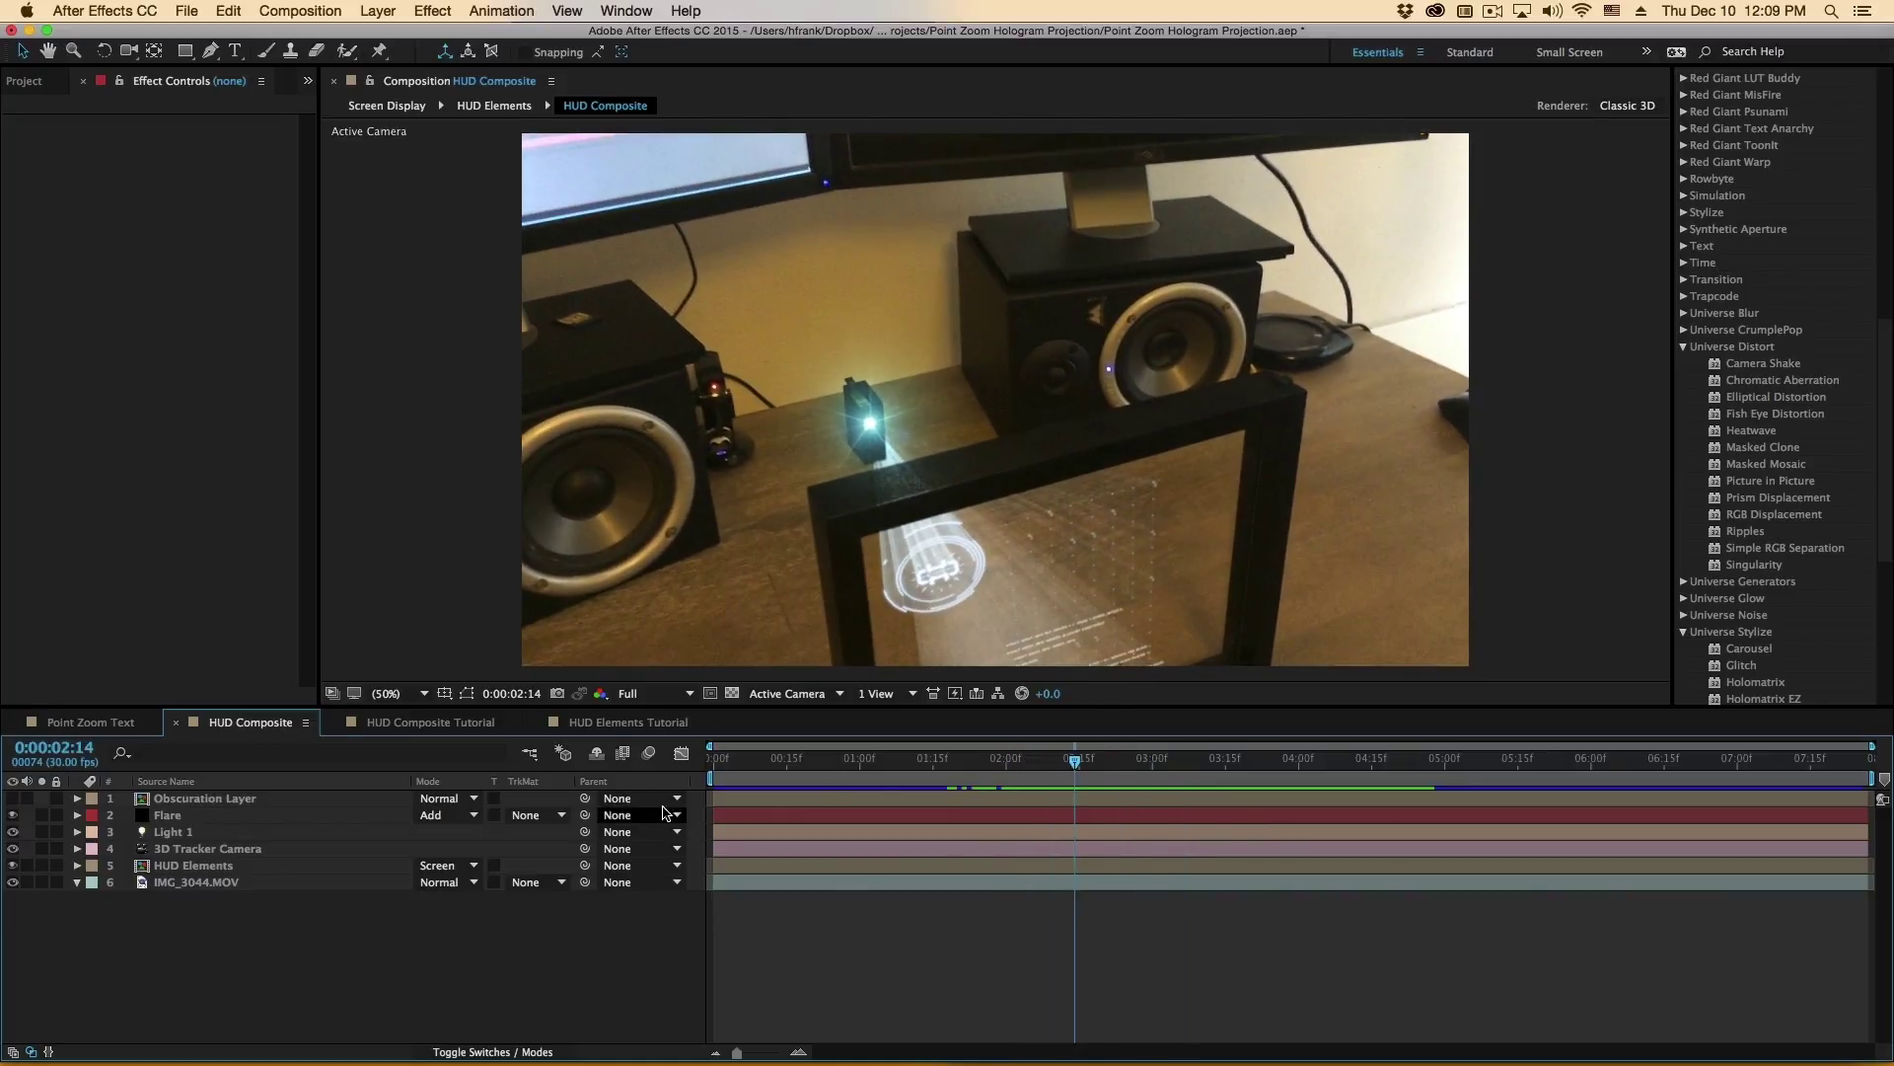
Open the HUD Elements Tutorial composition at 0:00:02:26 and collapse the Screen Display layer's keyframed properties
{"action": "left_click", "coordinate": [632, 722]}
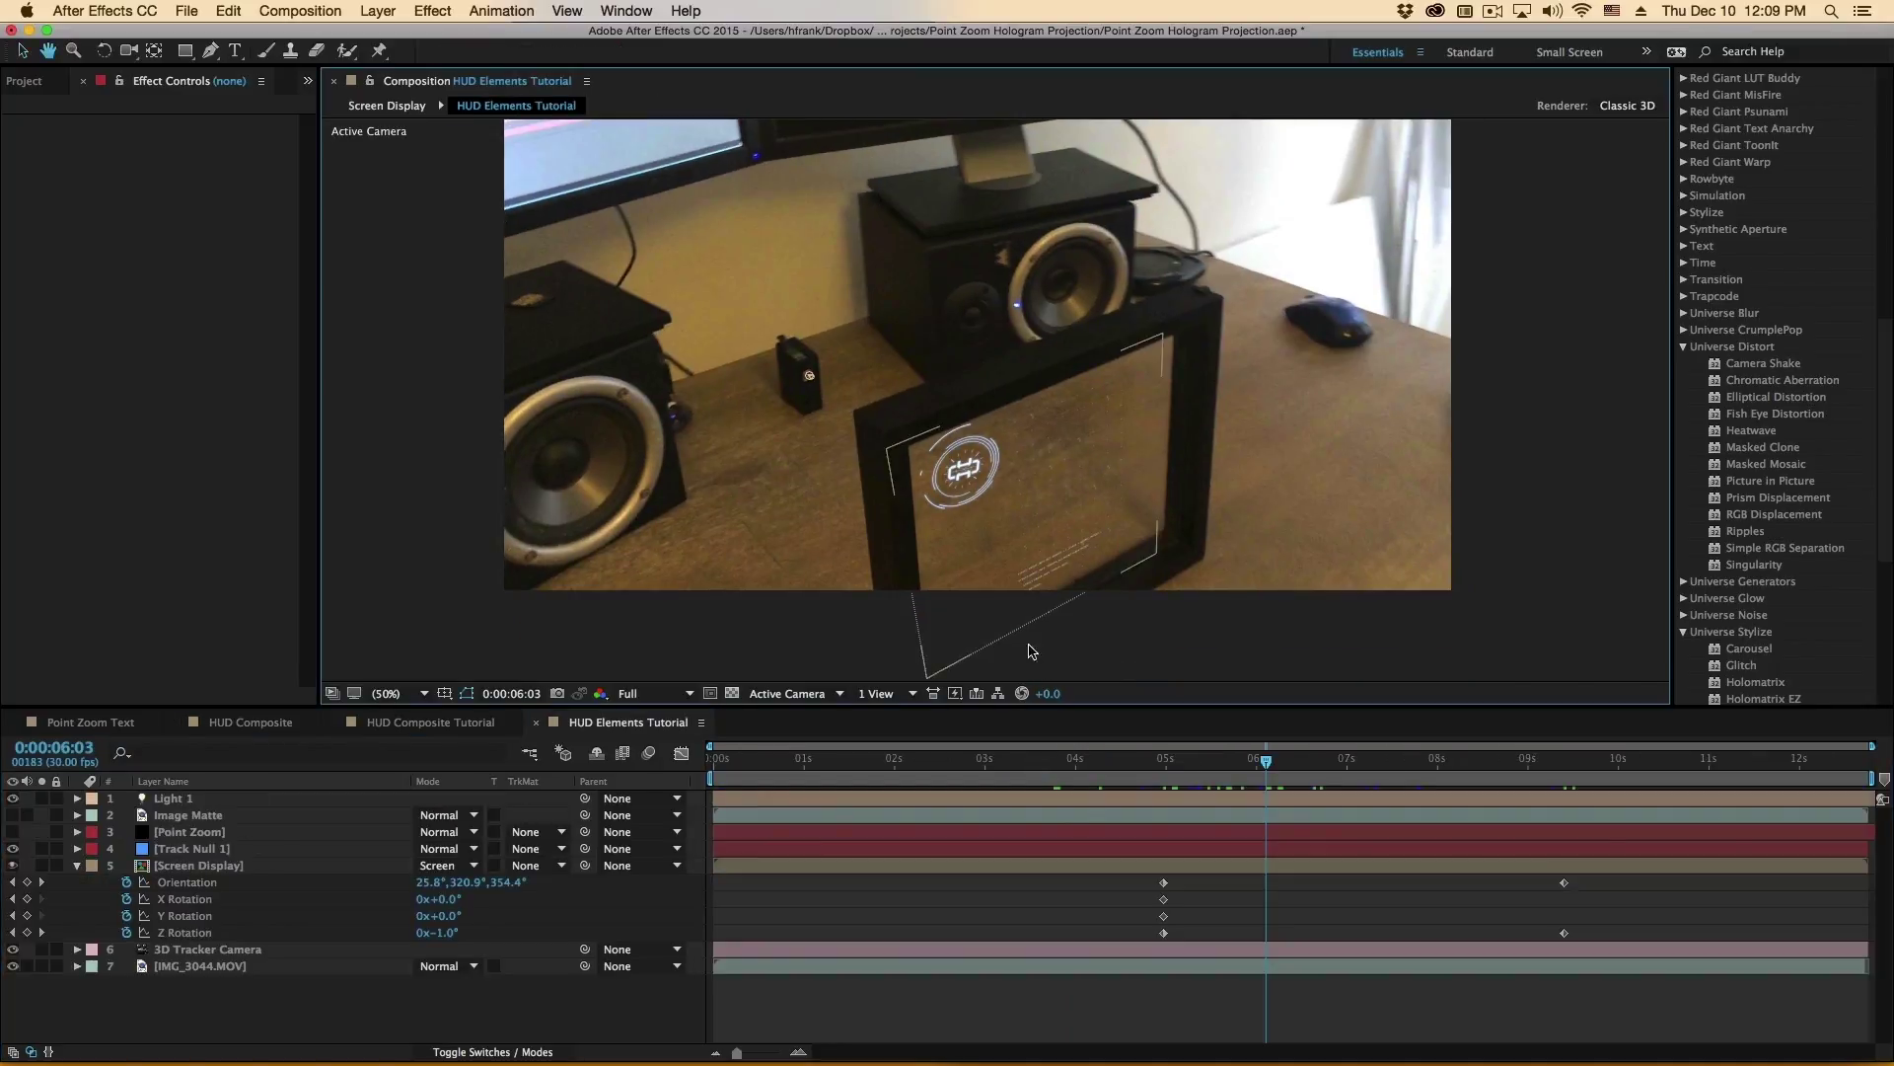
{"action": "left_click", "coordinate": [973, 780]}
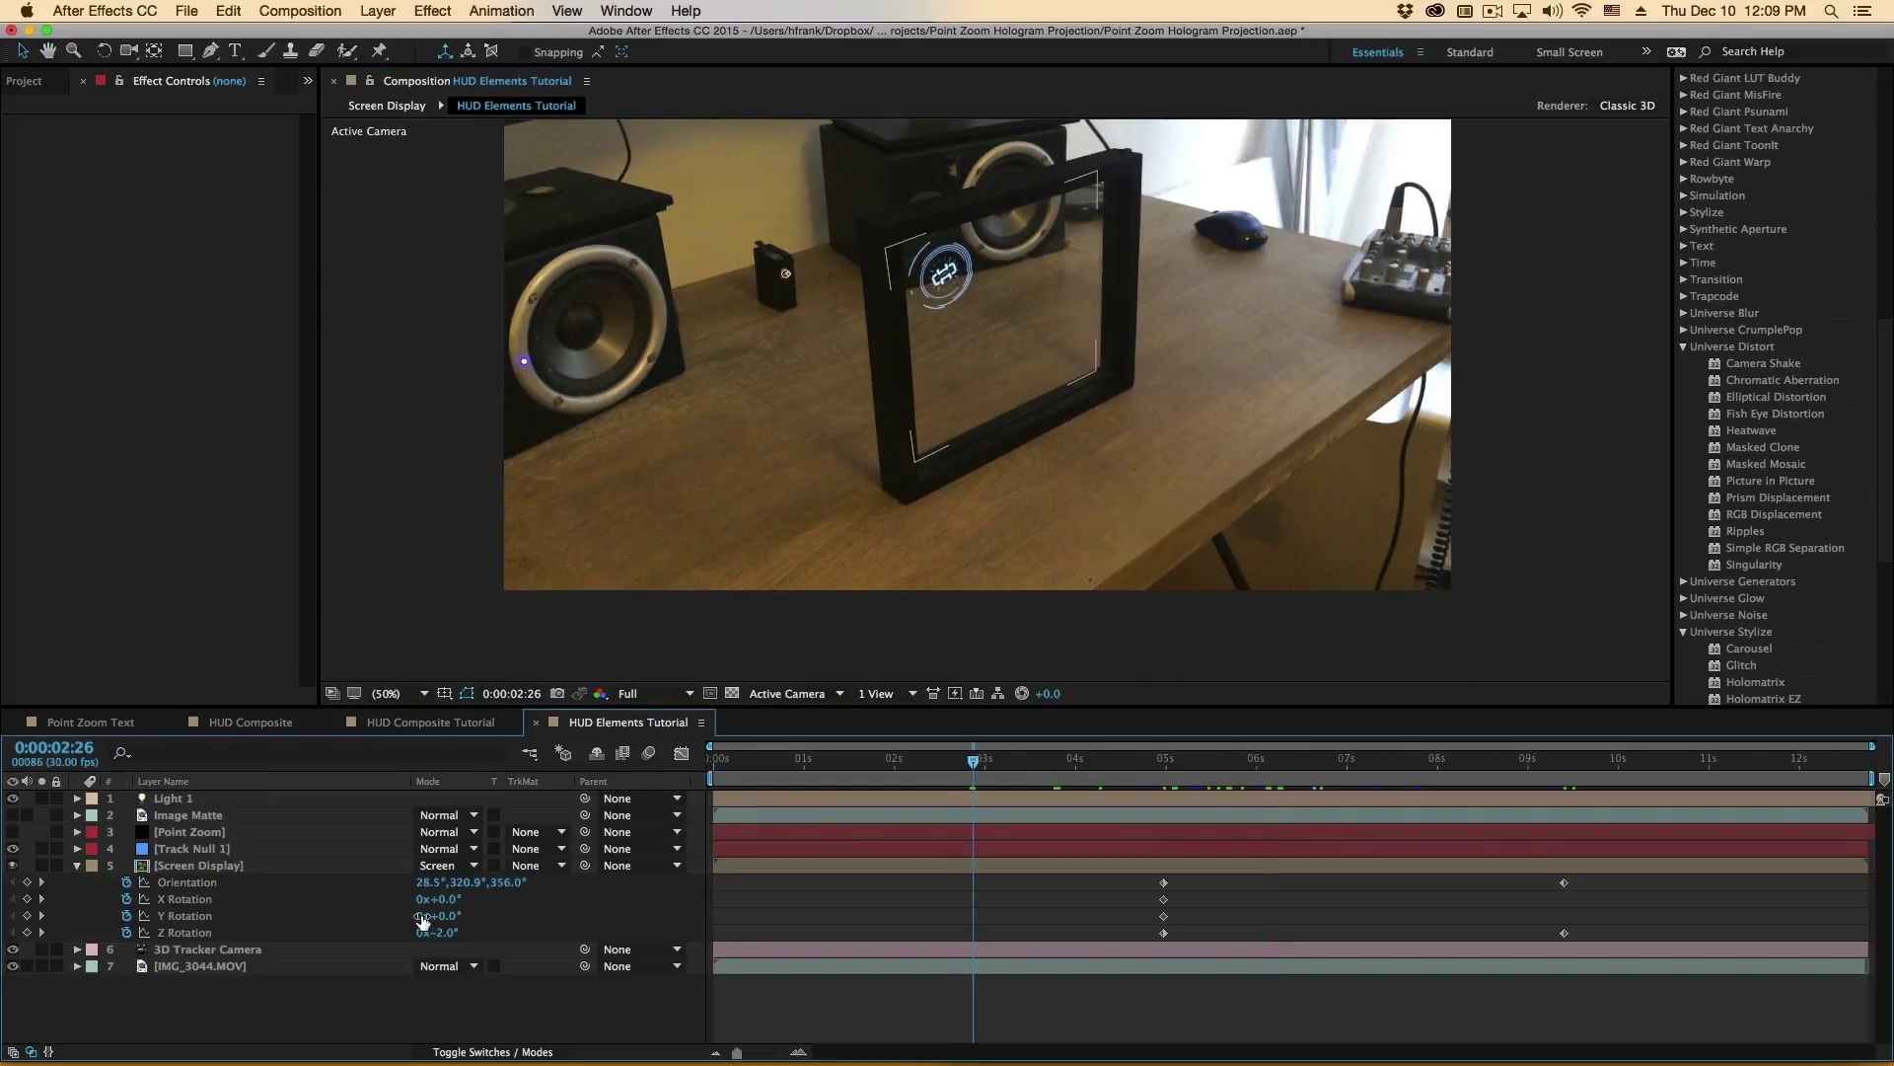
{"action": "left_click", "coordinate": [247, 866]}
{"action": "key", "text": "u"}
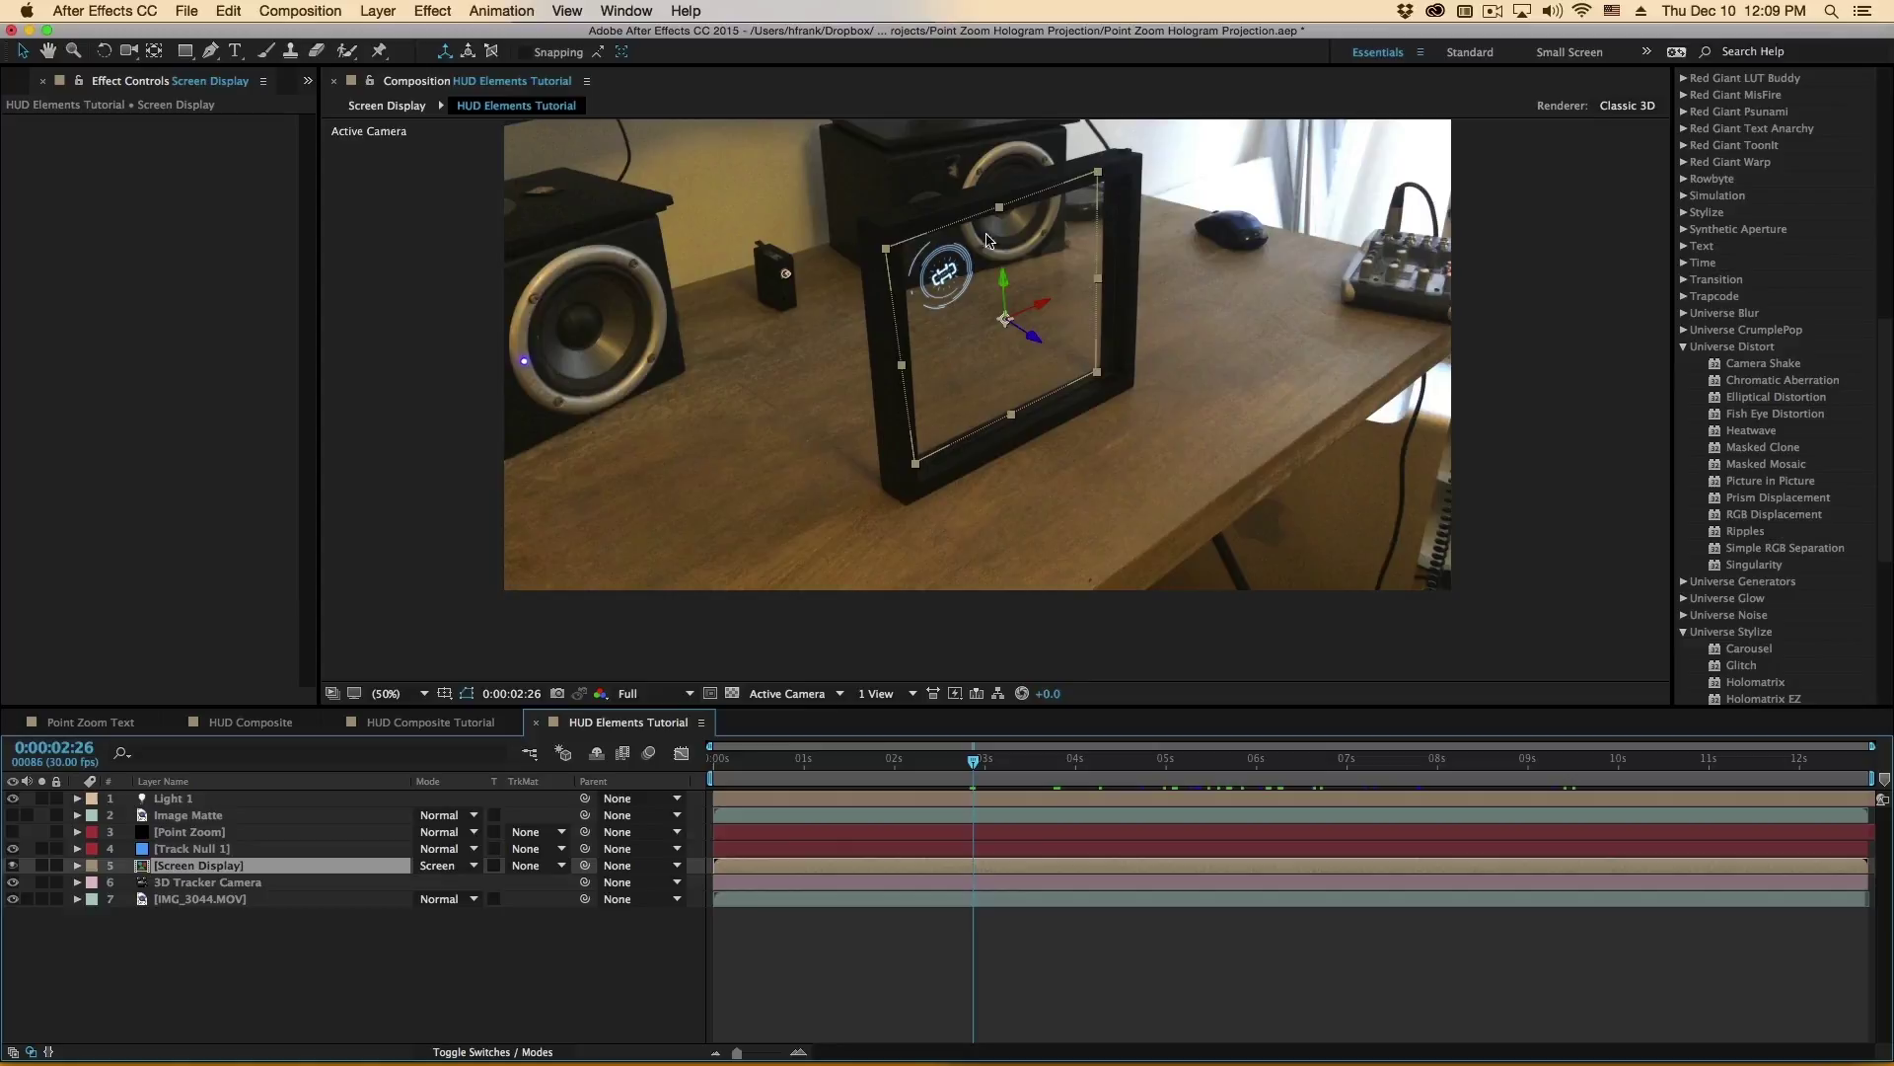
Examine how the Screen Display layer and Light 1 follow the footage, scrubbing through to 0:00:08:04
{"action": "left_click_drag", "start_coordinate": [973, 779], "coordinate": [1071, 780]}
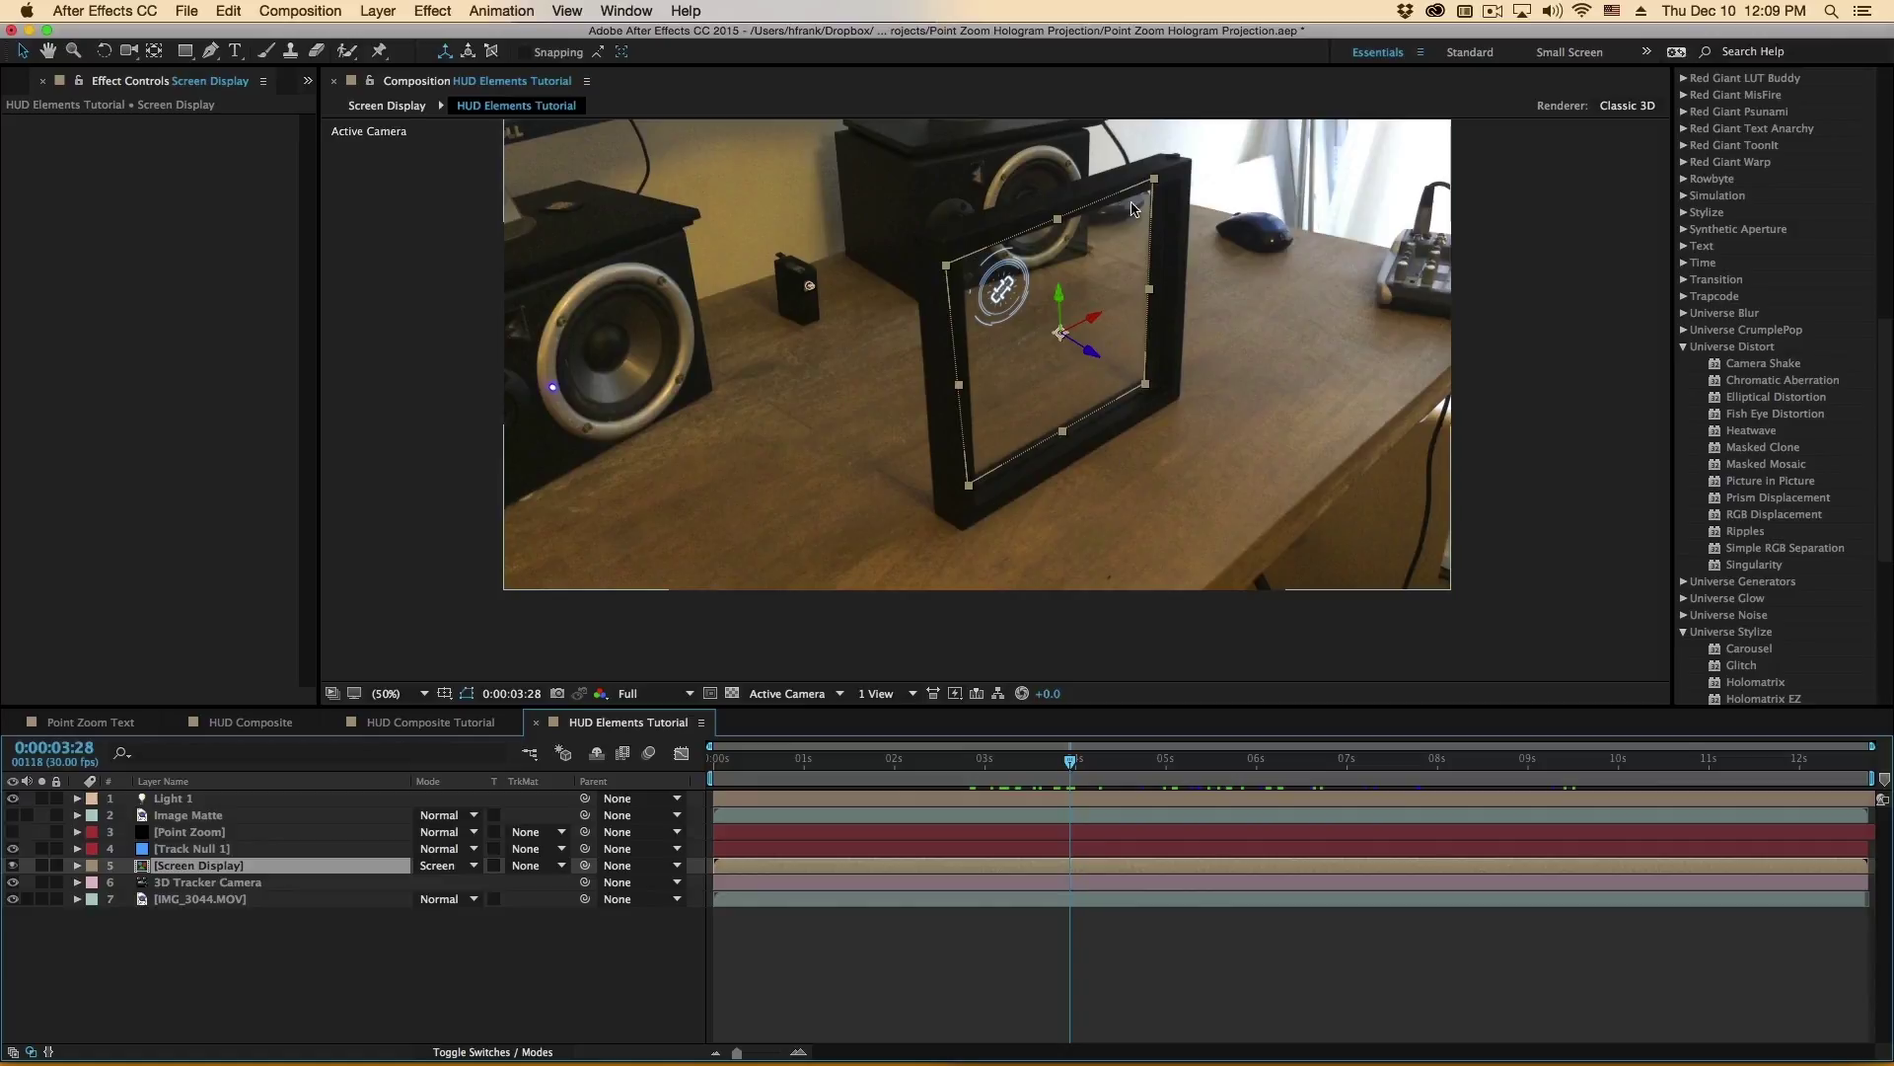
{"action": "left_click", "coordinate": [809, 279]}
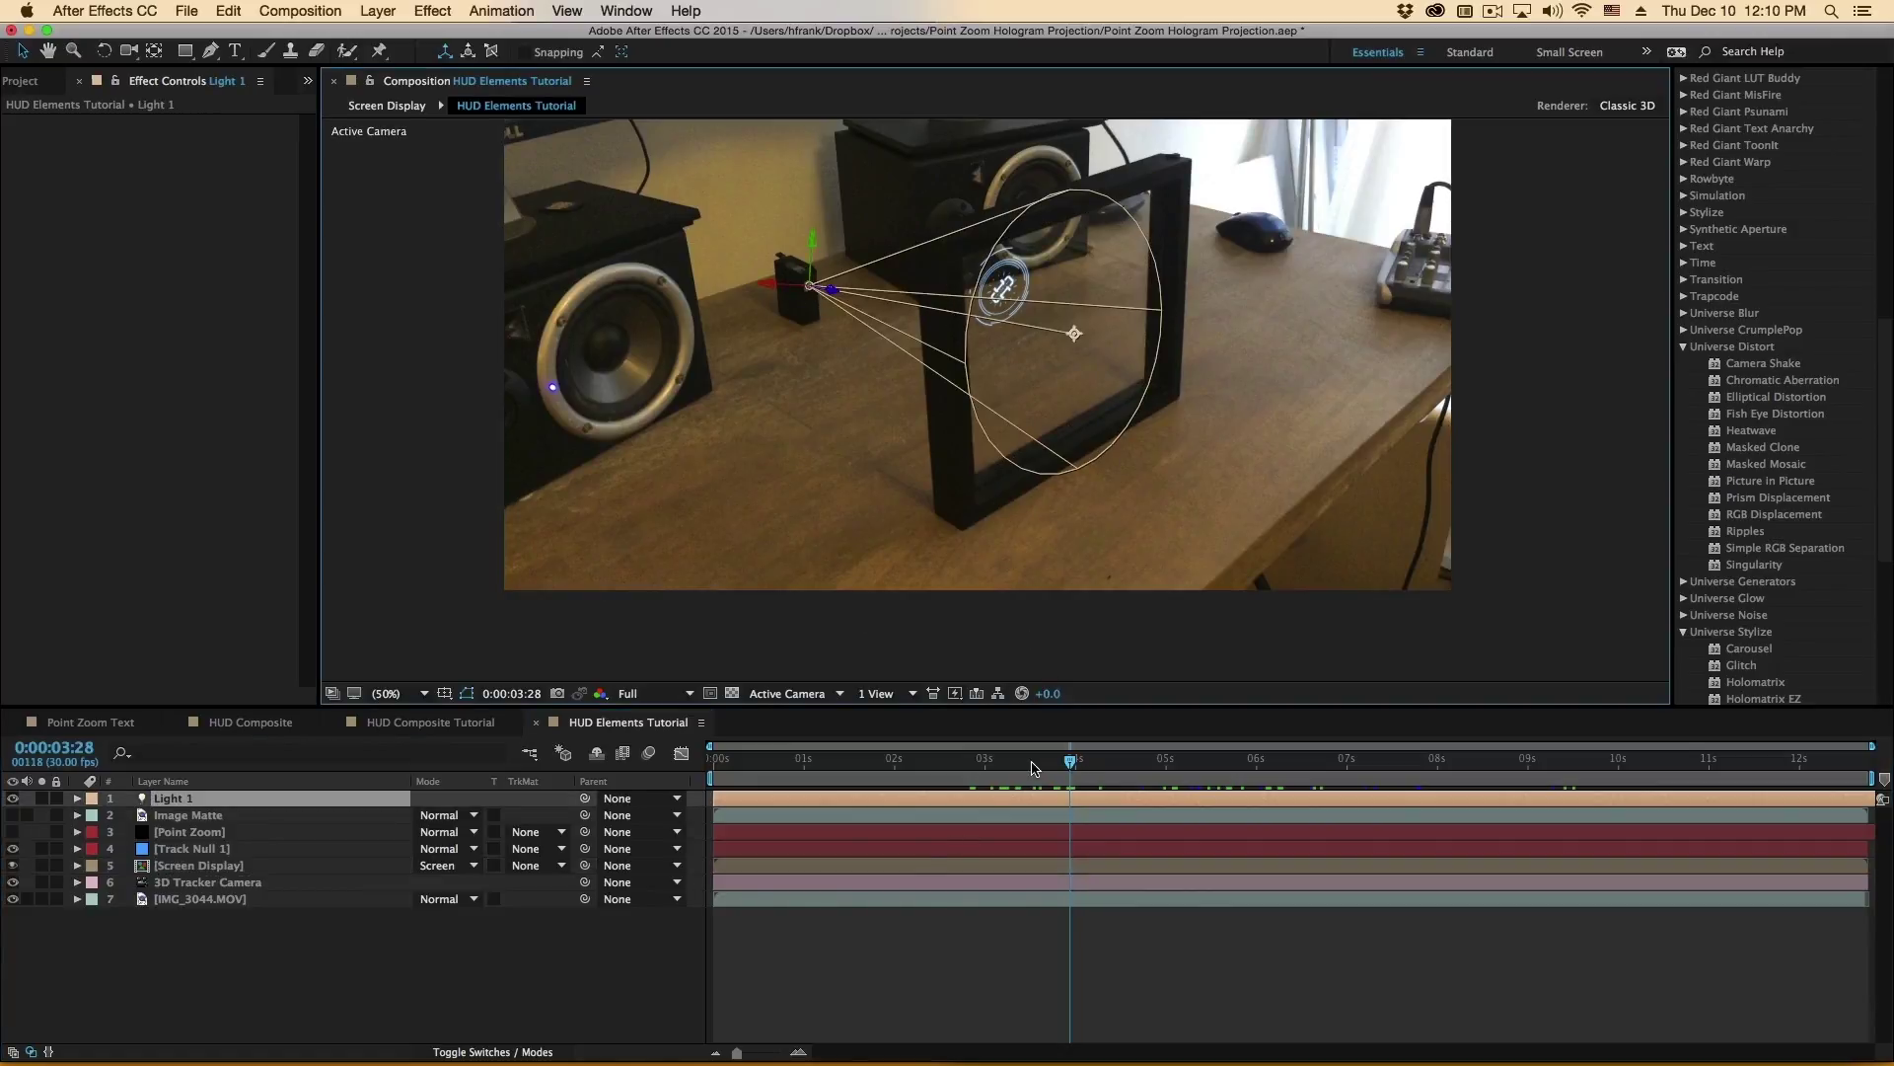
{"action": "mouse_move", "coordinate": [1033, 764]}
{"action": "left_mouse_down"}
{"action": "mouse_move", "coordinate": [1110, 787]}
{"action": "mouse_move", "coordinate": [1258, 767]}
{"action": "mouse_move", "coordinate": [1048, 777]}
{"action": "left_mouse_up"}
{"action": "key", "text": "space"}
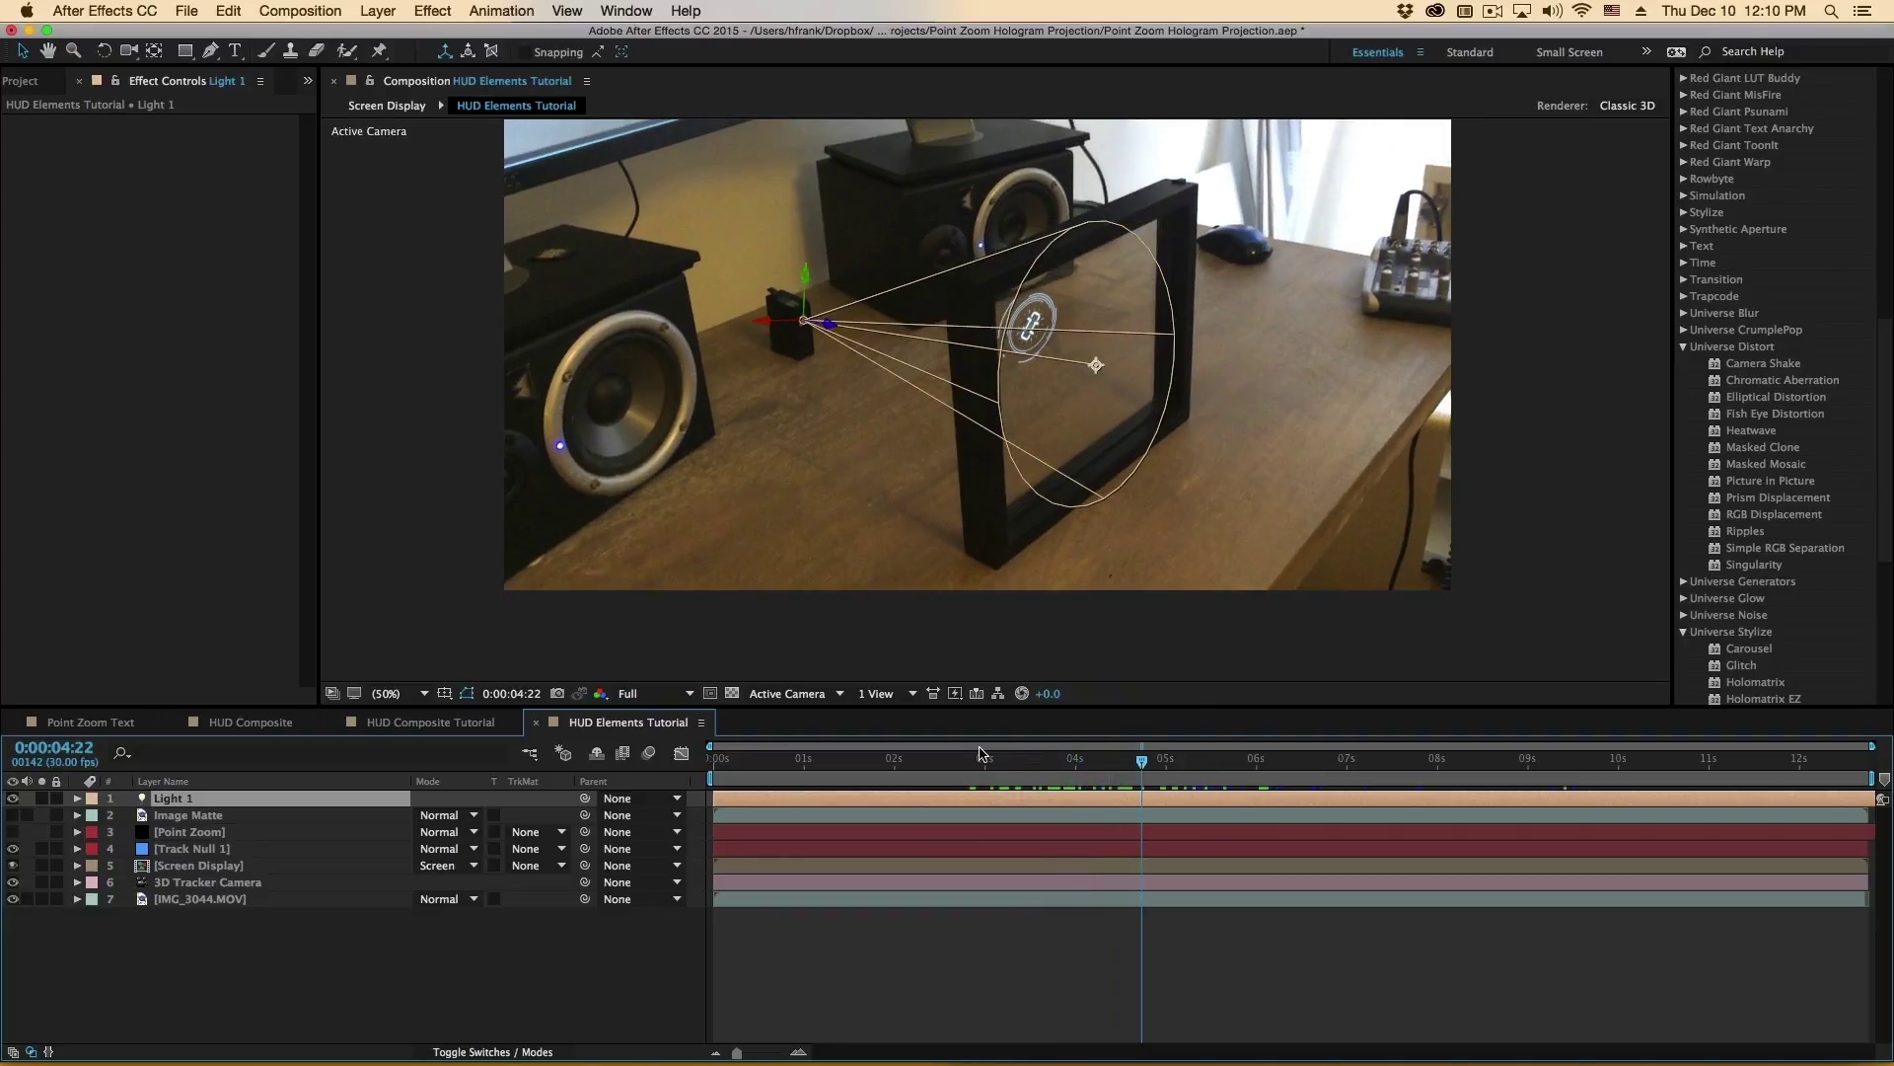
{"action": "left_click_drag", "start_coordinate": [1246, 769], "coordinate": [1450, 769]}
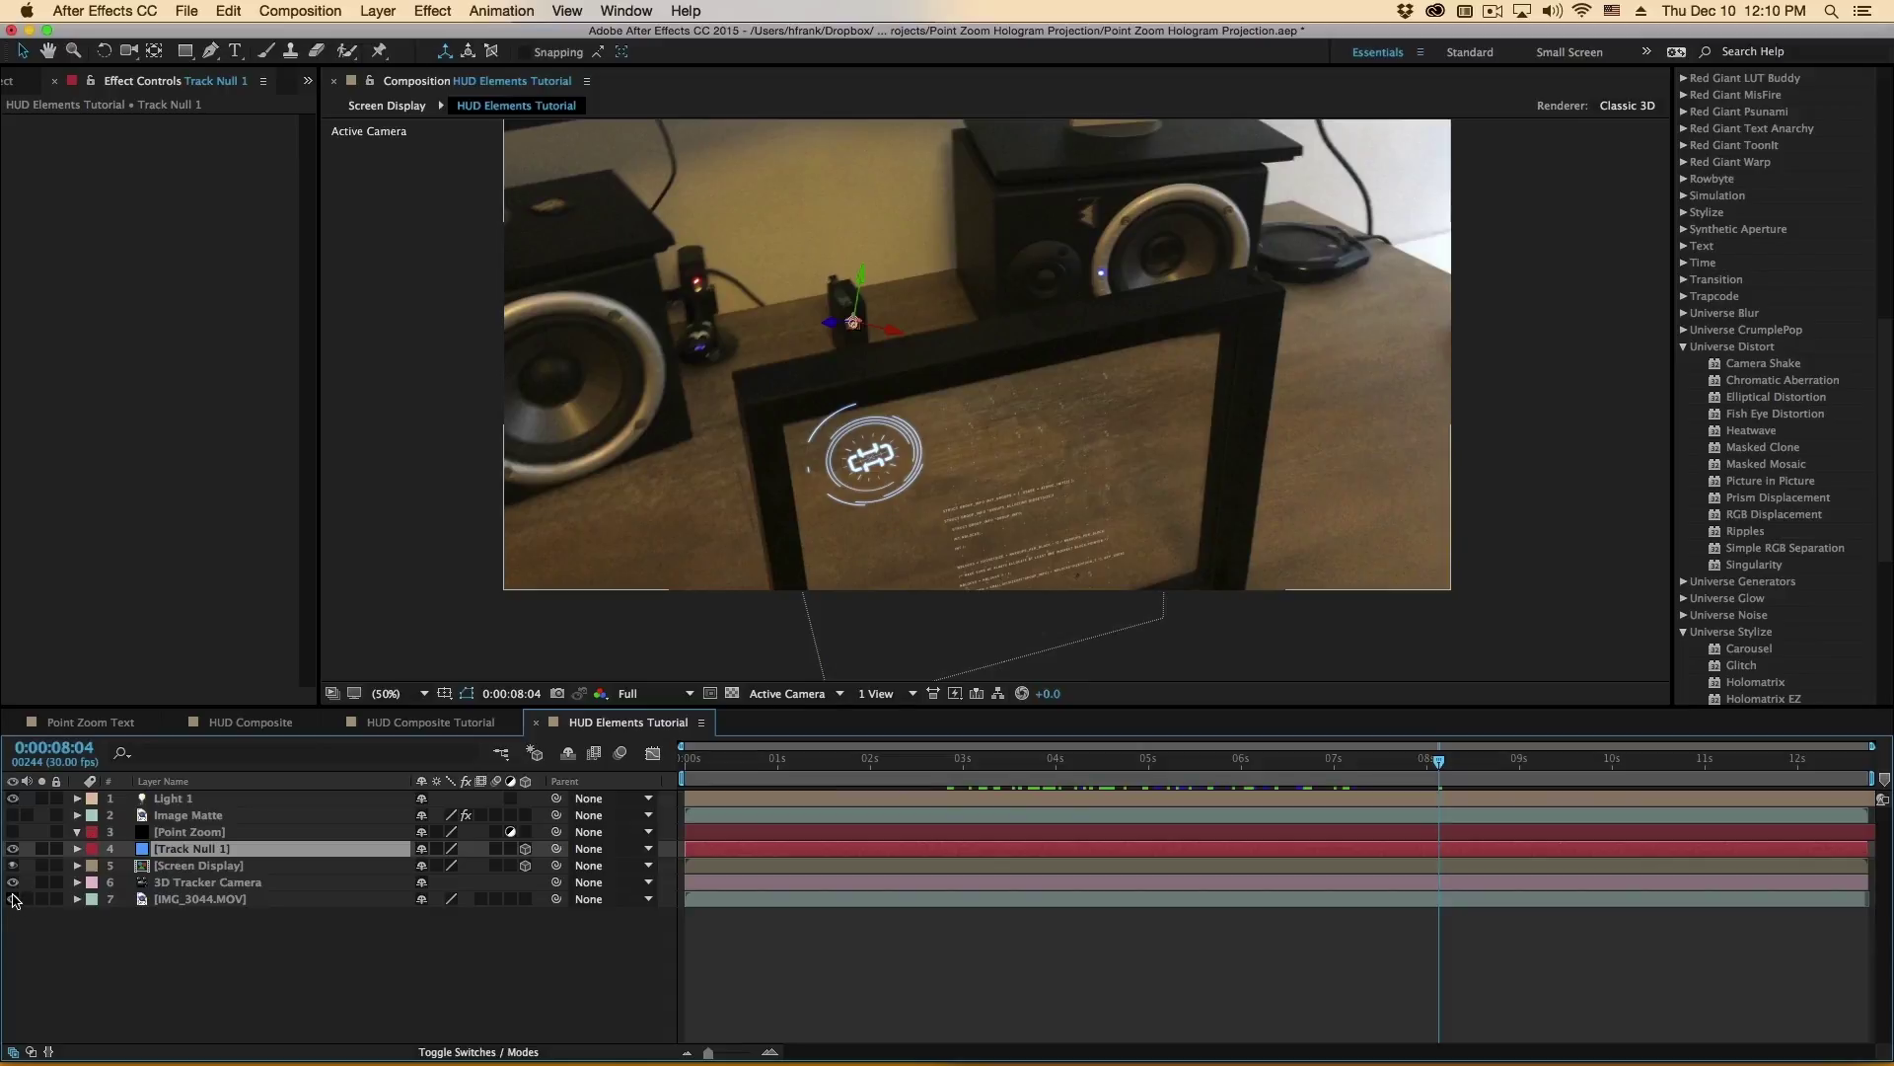
Hide the IMG_3044.MOV footage layer and make the Point Zoom adjustment layer visible
{"action": "left_click", "coordinate": [13, 899]}
{"action": "left_click", "coordinate": [88, 947]}
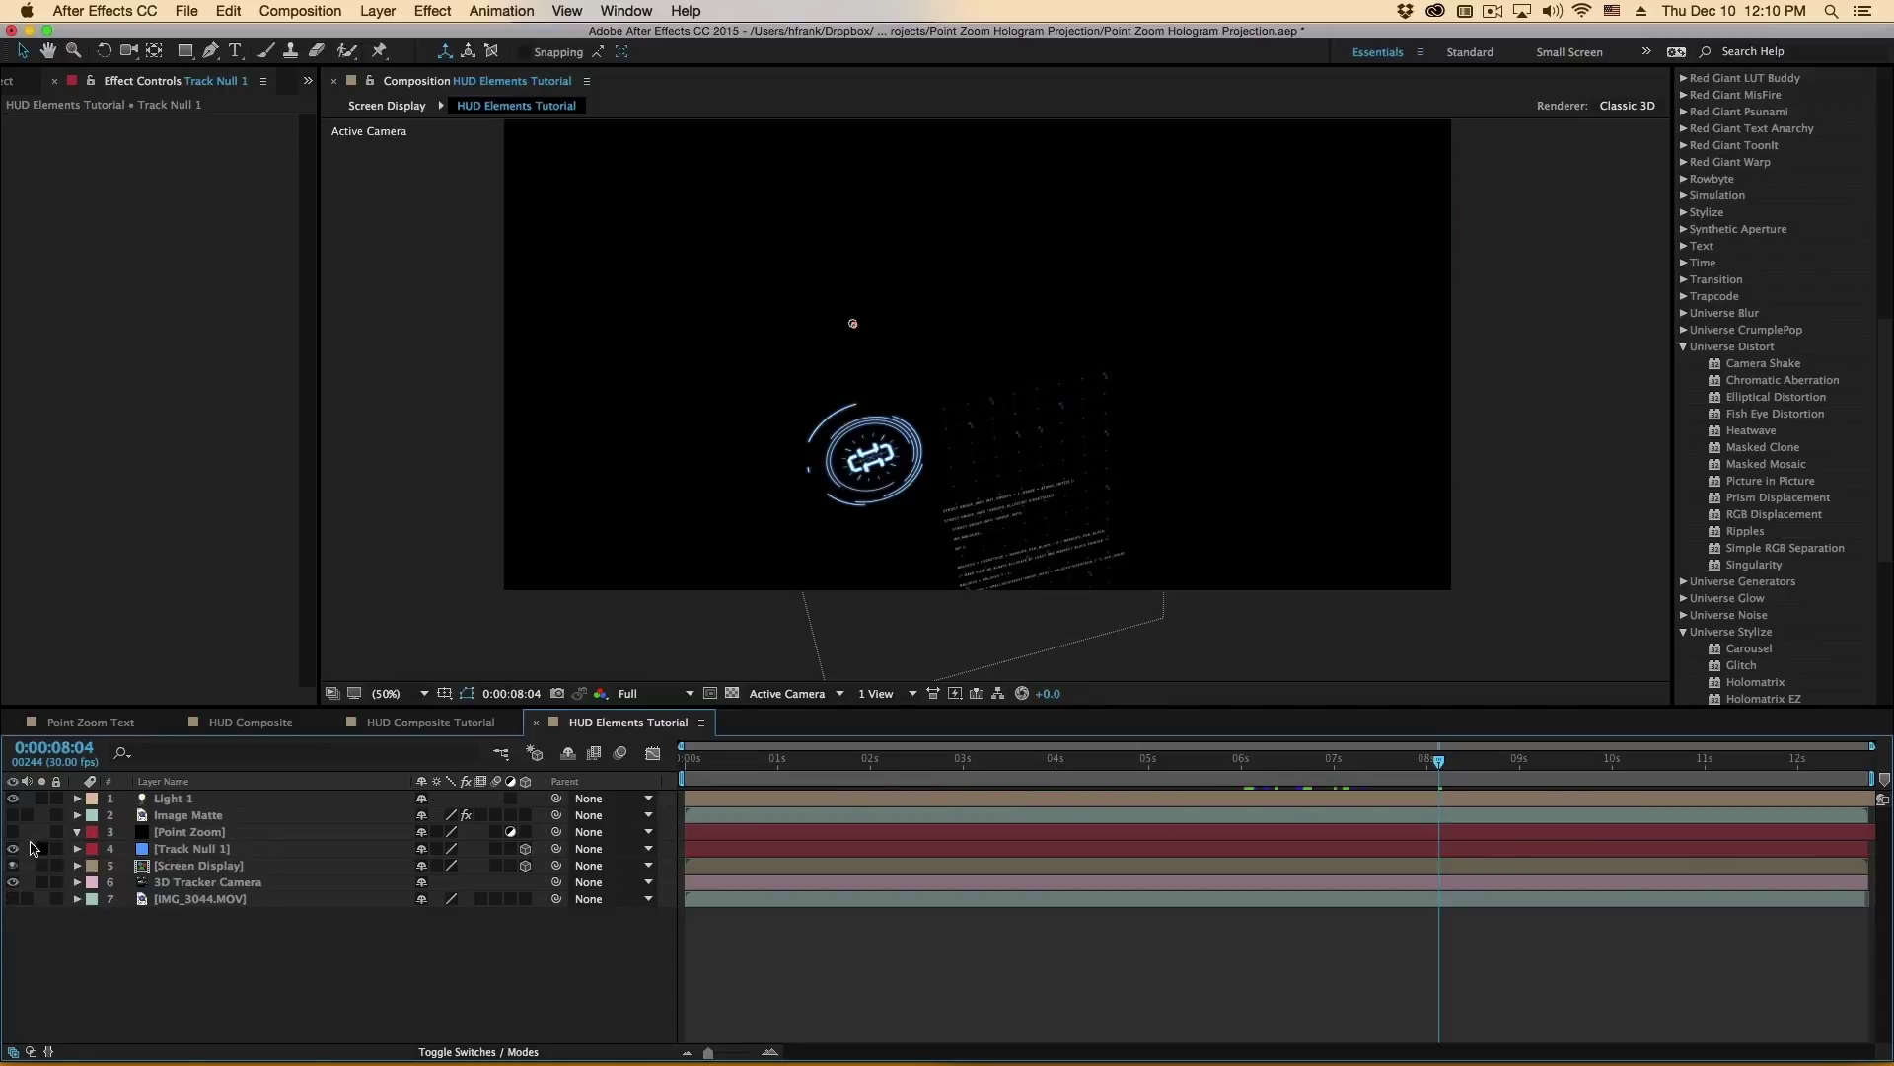
{"action": "left_click", "coordinate": [169, 834]}
{"action": "left_click", "coordinate": [13, 832]}
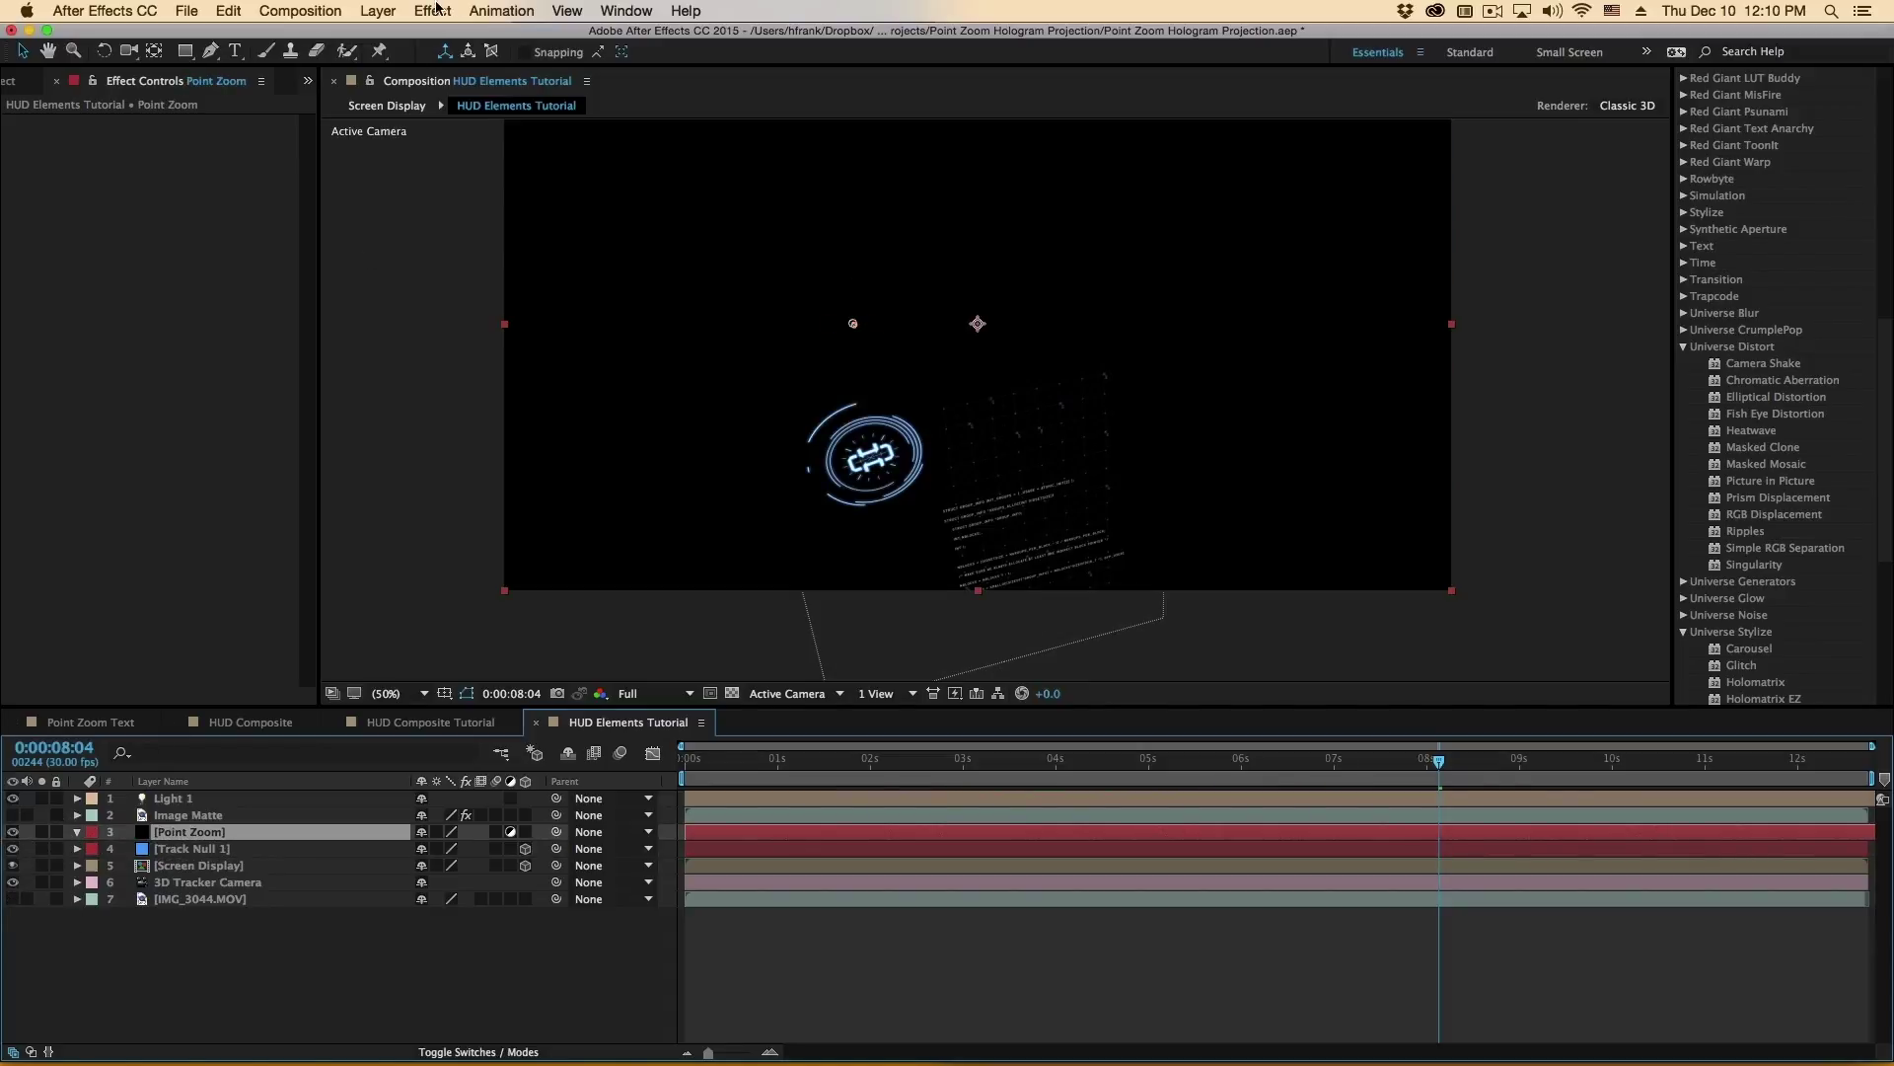
Apply the Universe Glow Point Zoom effect to the Point Zoom layer and move its position to about 560, 388
{"action": "left_click", "coordinate": [432, 10]}
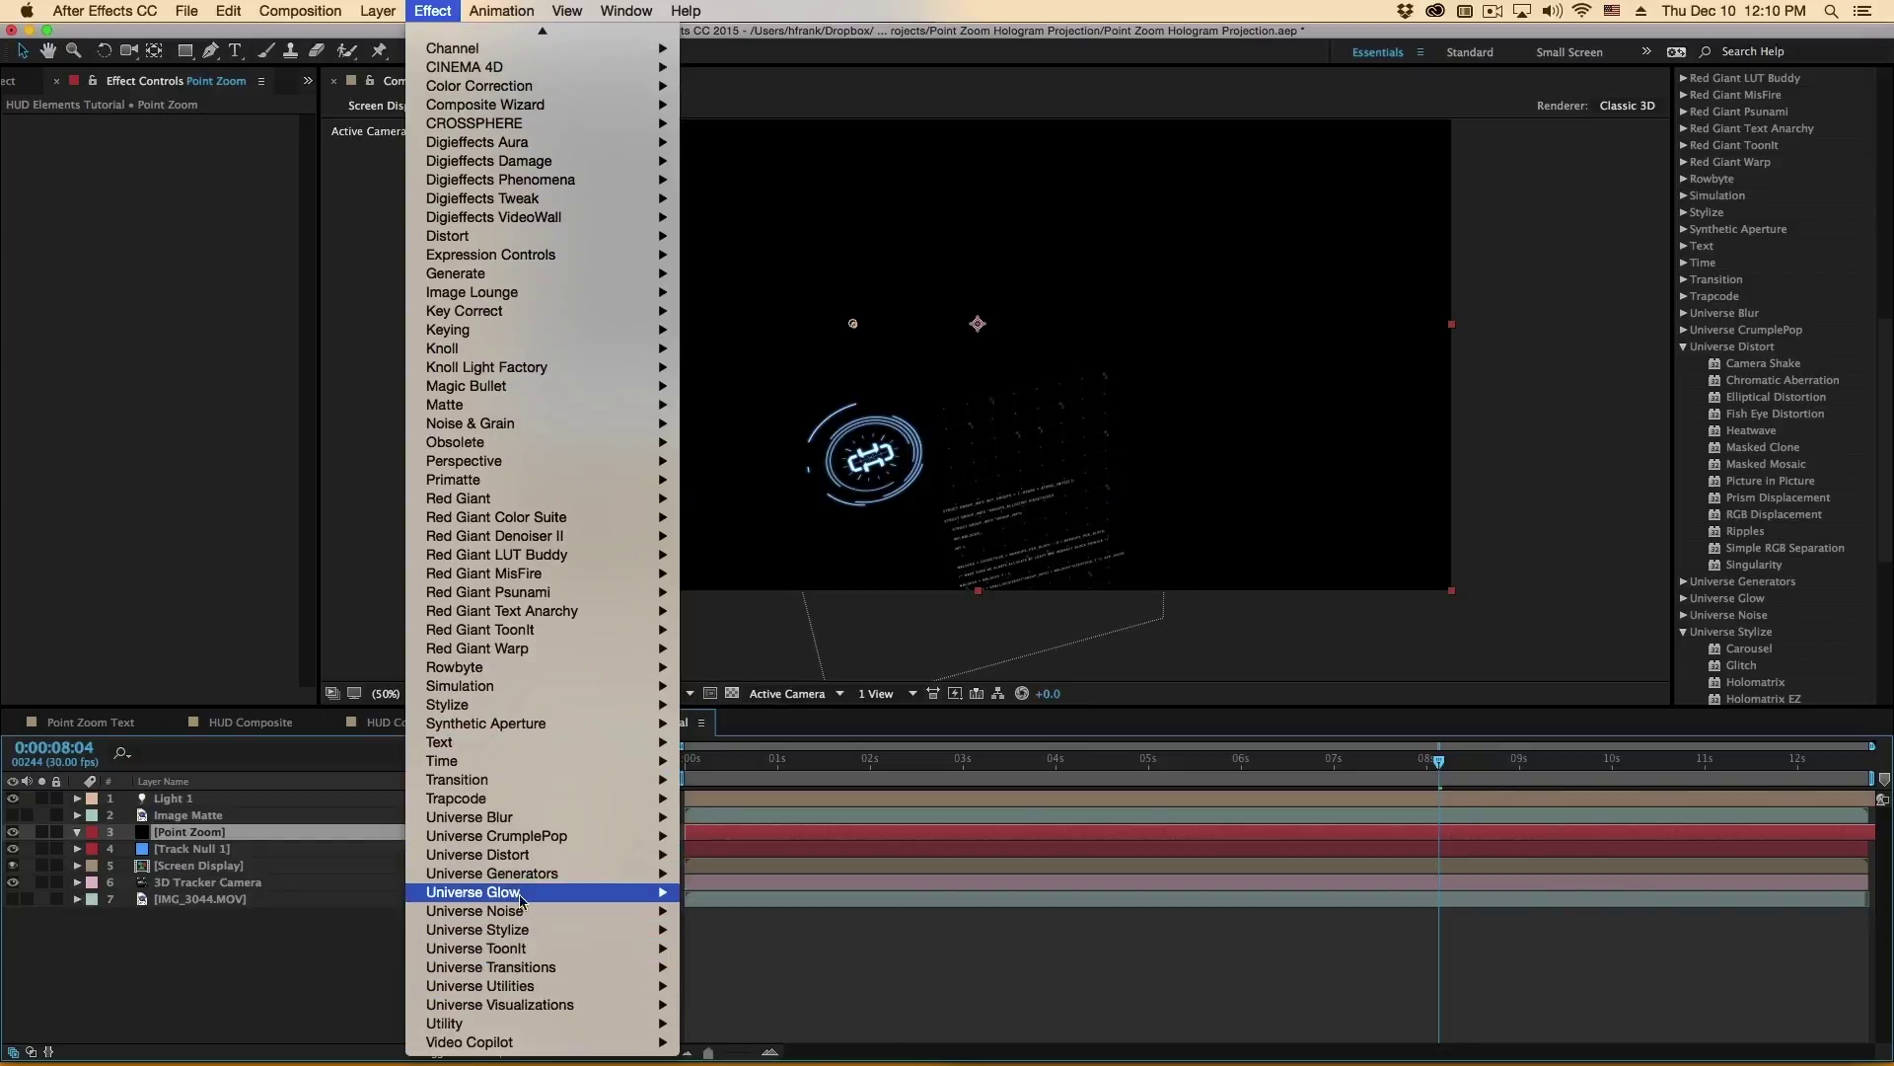
{"action": "mouse_move", "coordinate": [521, 831]}
{"action": "mouse_move", "coordinate": [541, 891]}
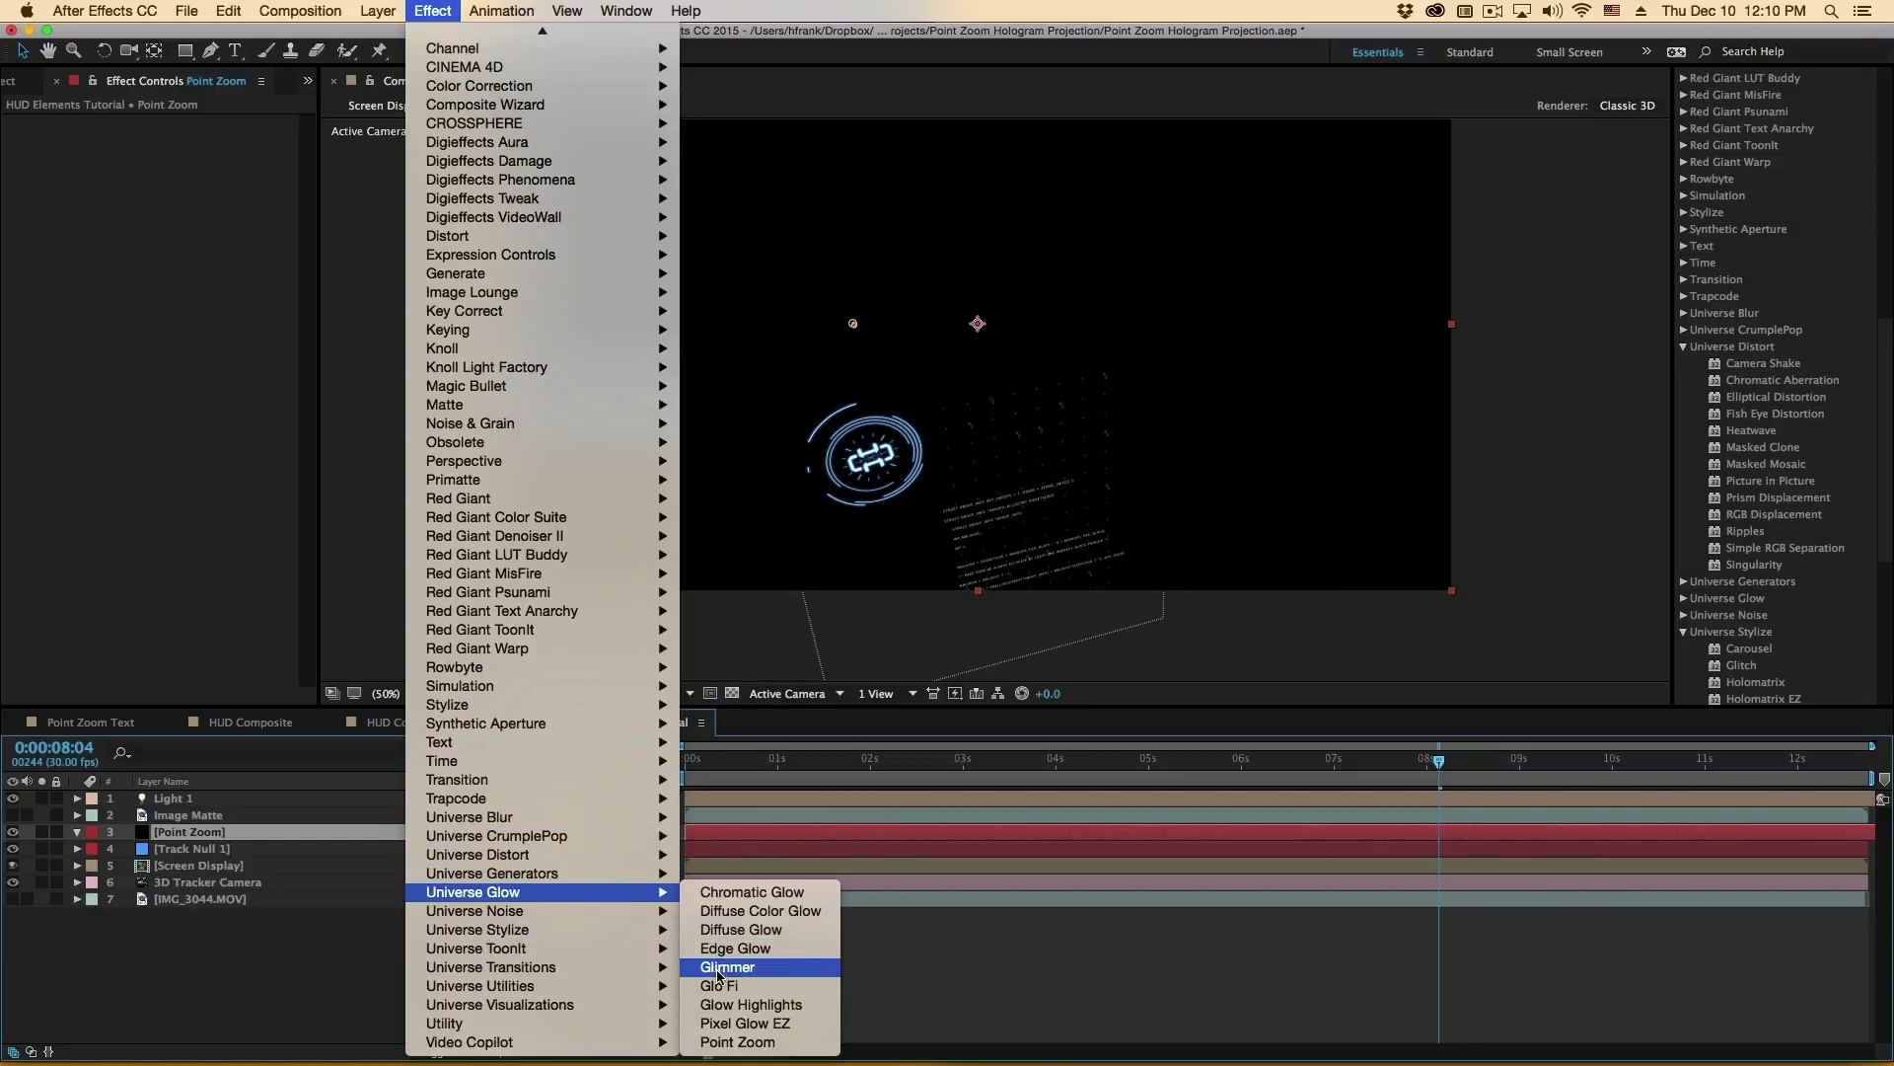
{"action": "left_click", "coordinate": [738, 1042]}
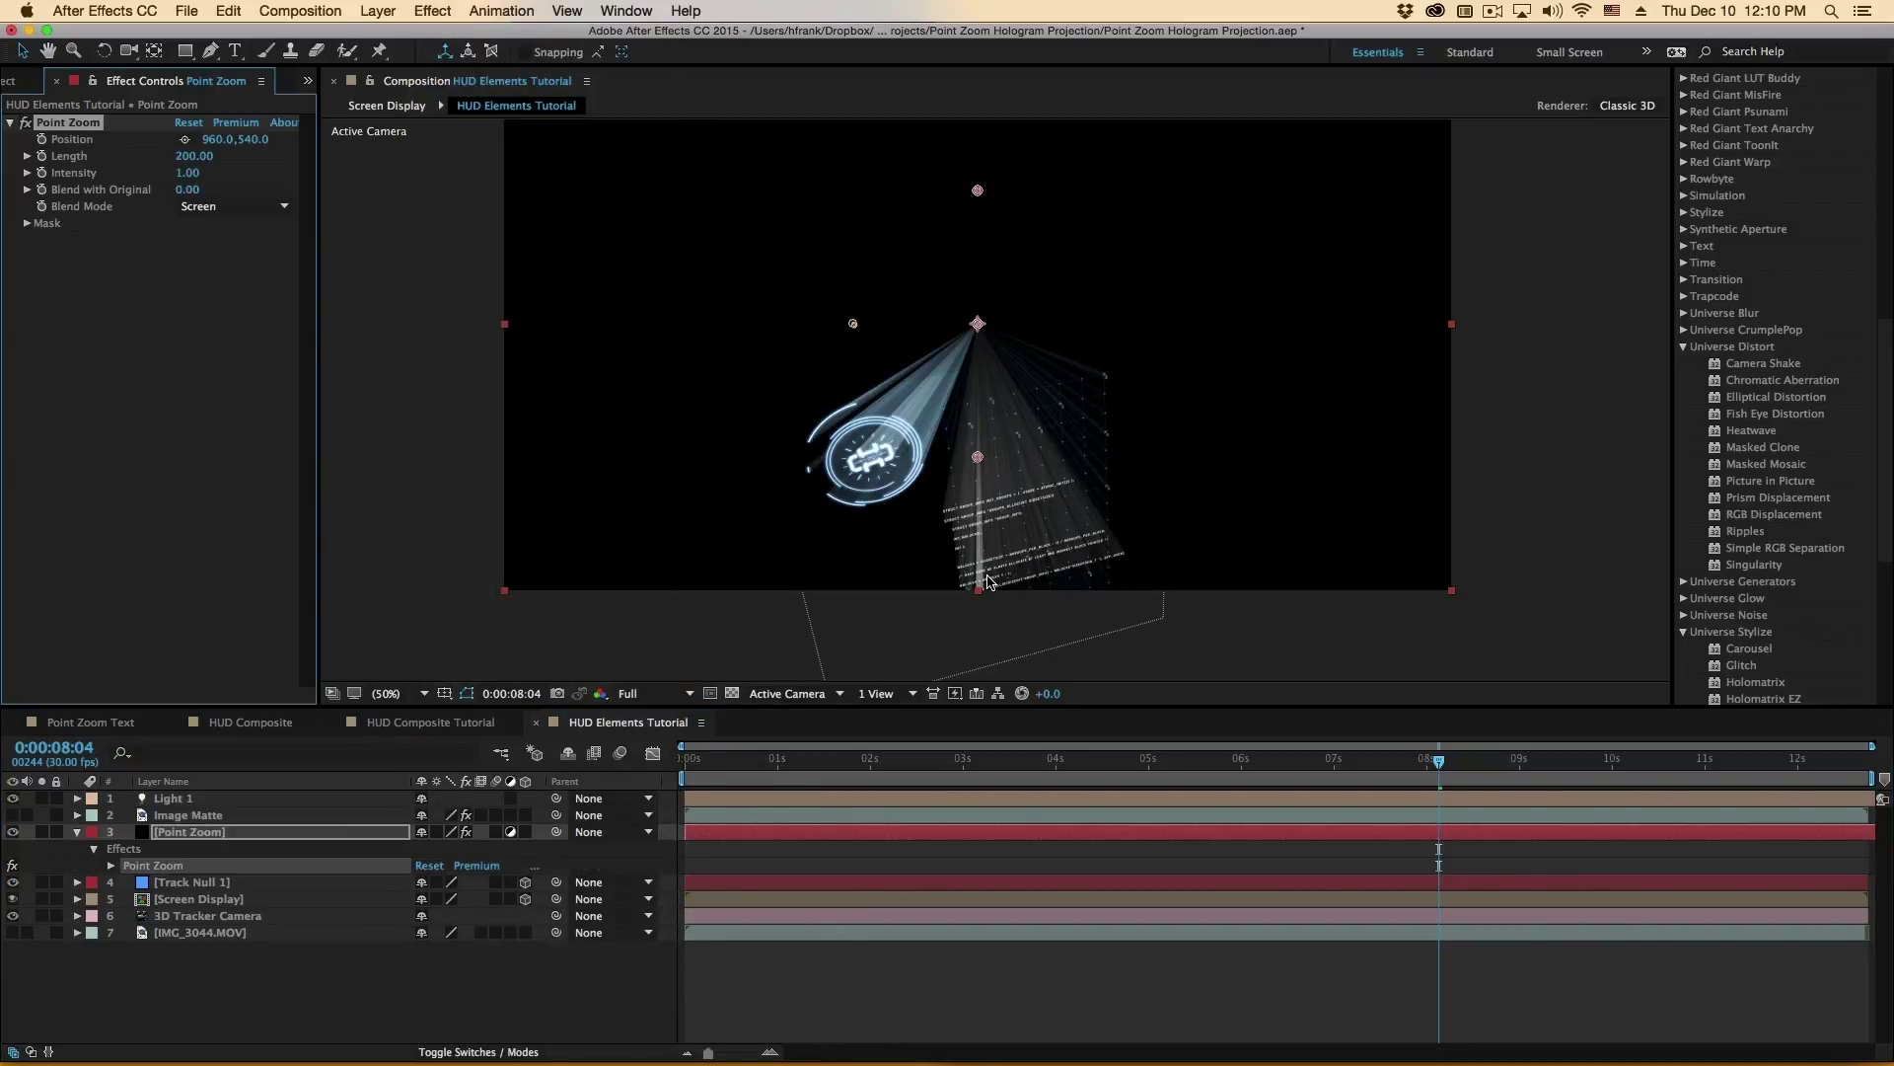
{"action": "left_click_drag", "start_coordinate": [977, 325], "coordinate": [774, 224]}
{"action": "left_click_drag", "start_coordinate": [663, 250], "coordinate": [781, 248]}
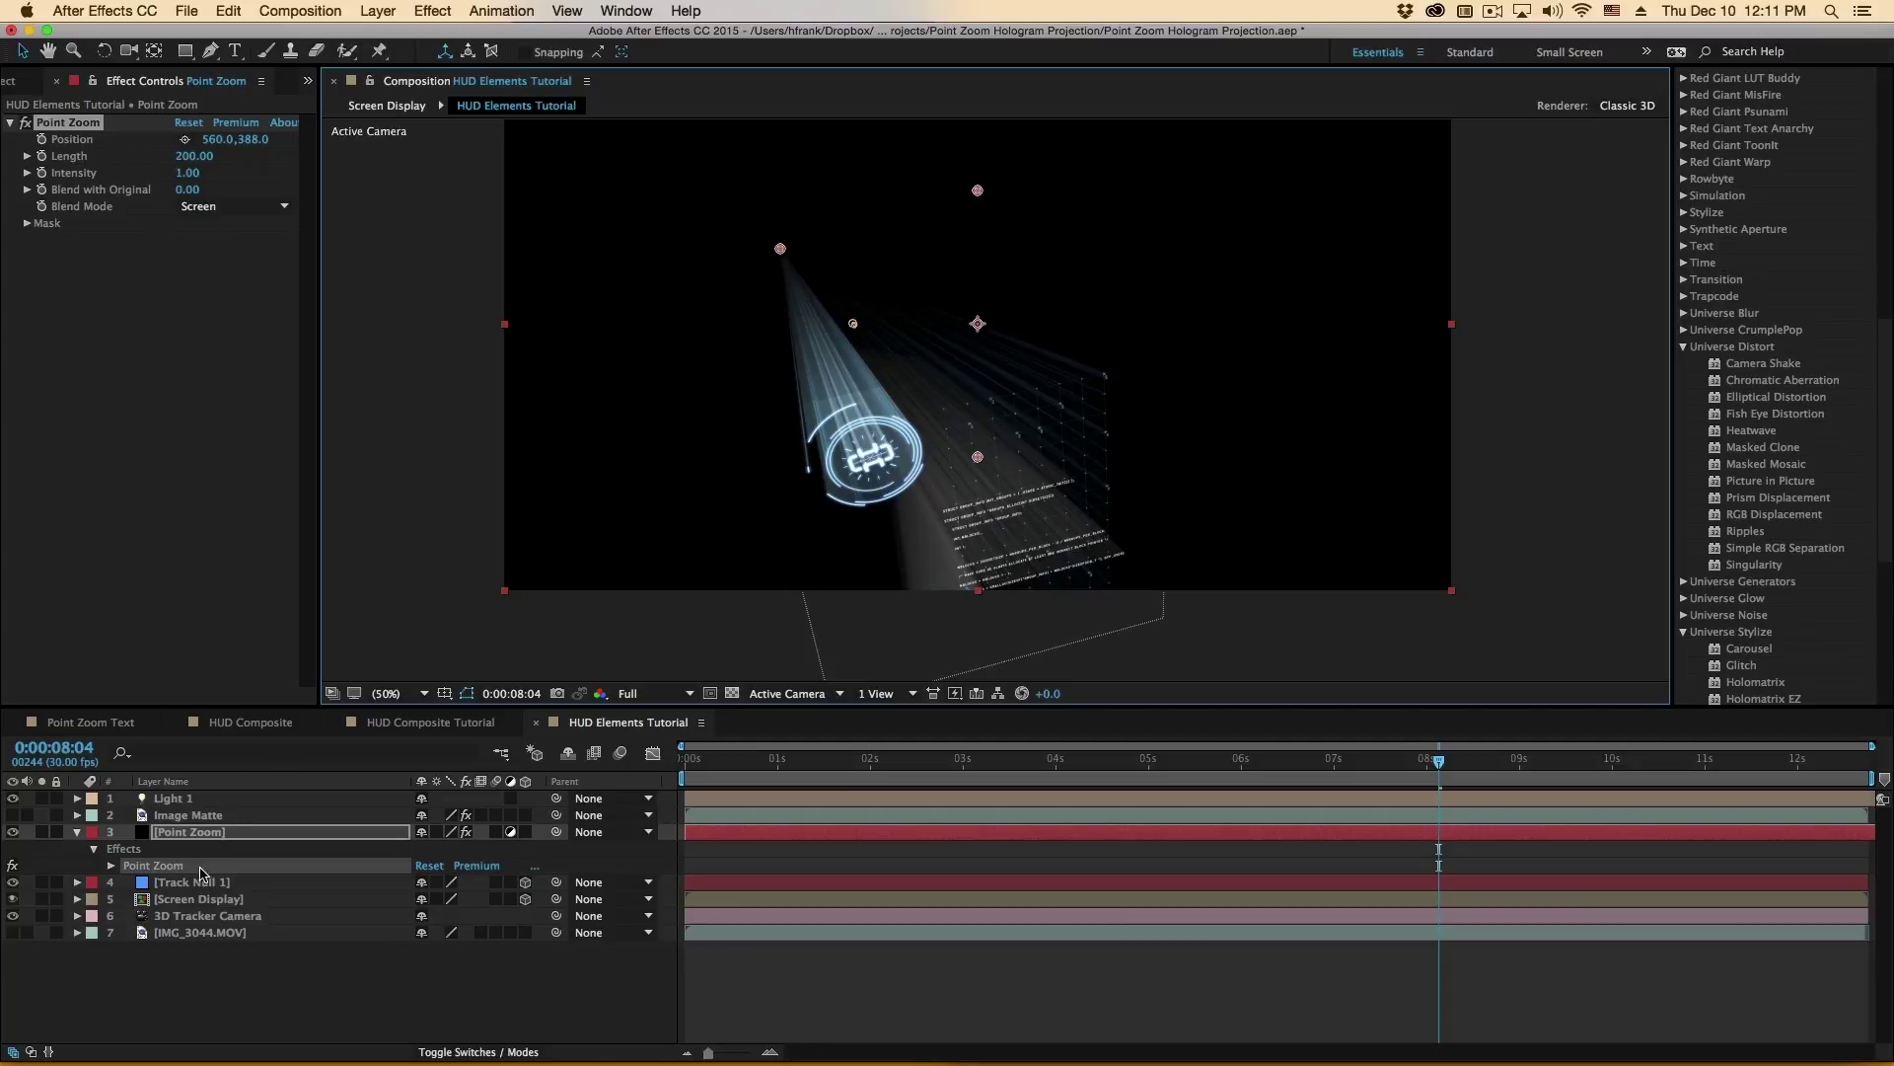
Add an expression to the Point Zoom effect's Position property and link it to the Light 1 layer
{"action": "left_click", "coordinate": [218, 799]}
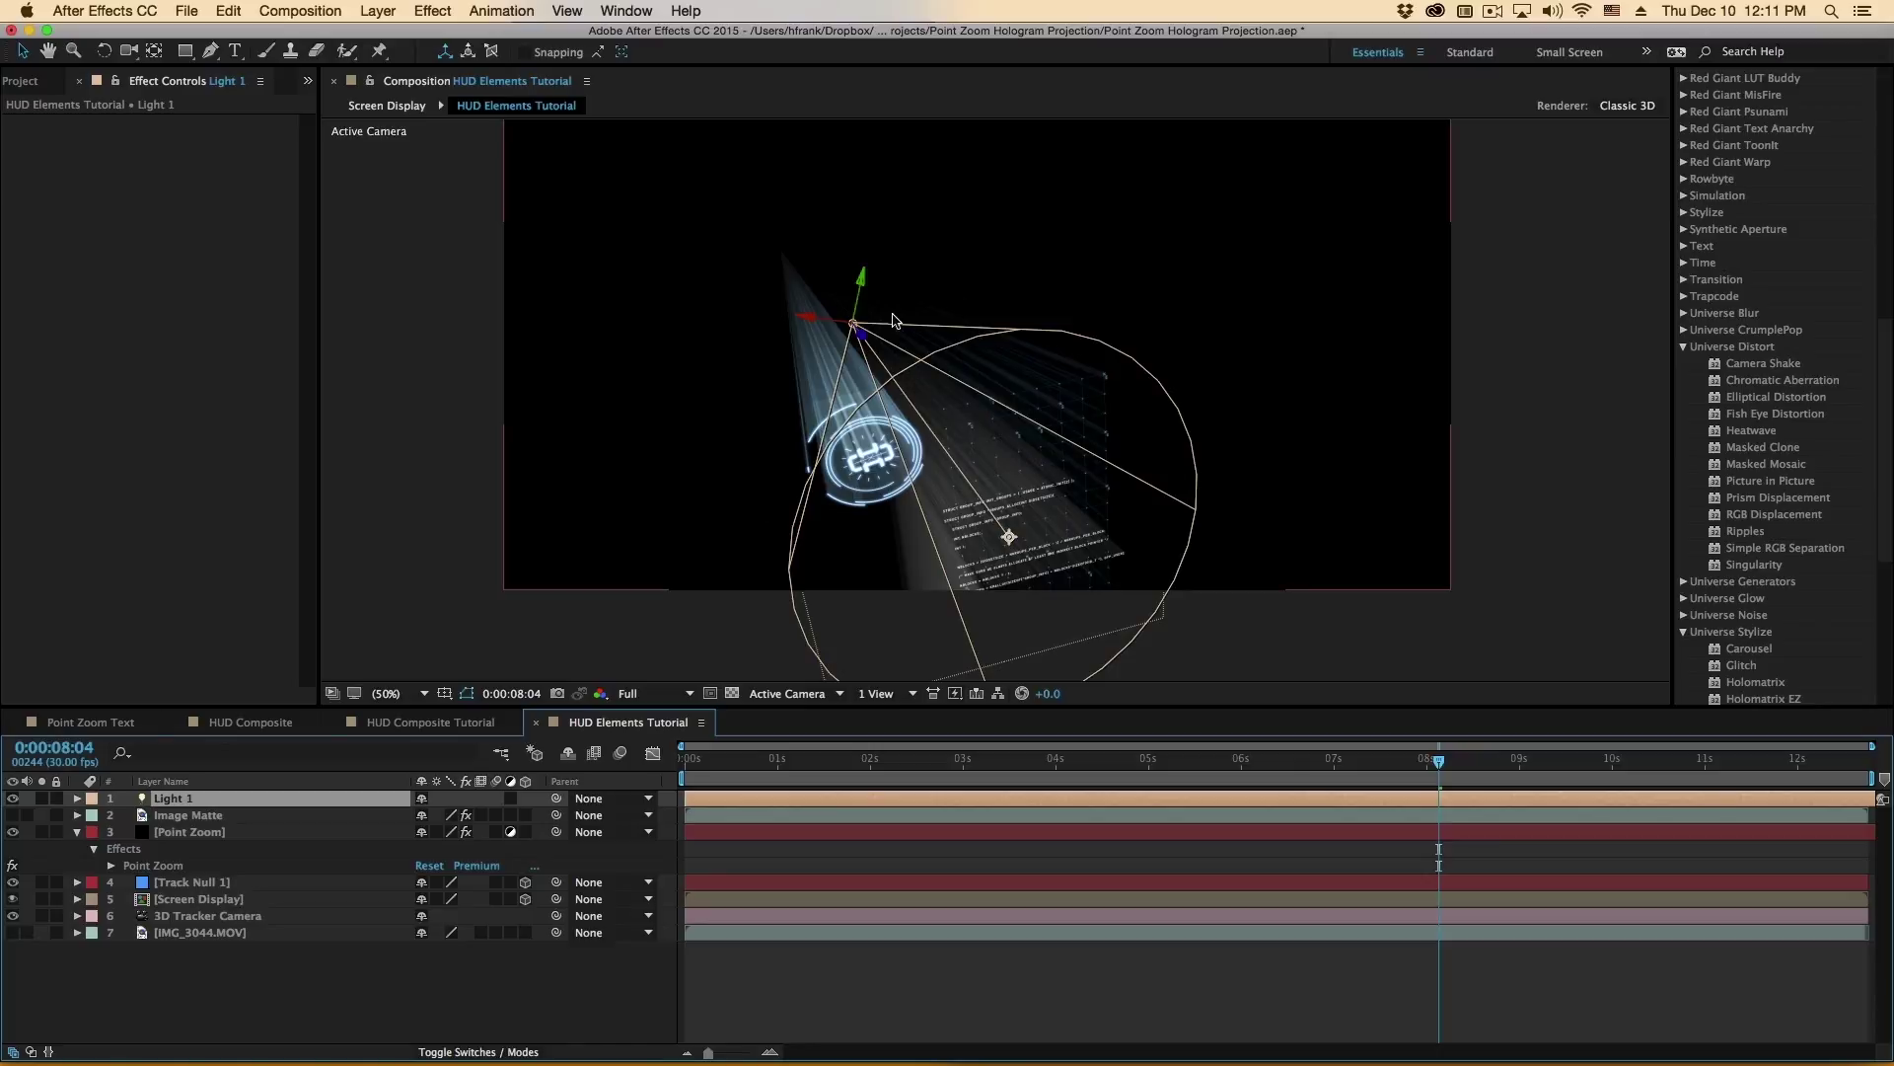
{"action": "left_click", "coordinate": [147, 867]}
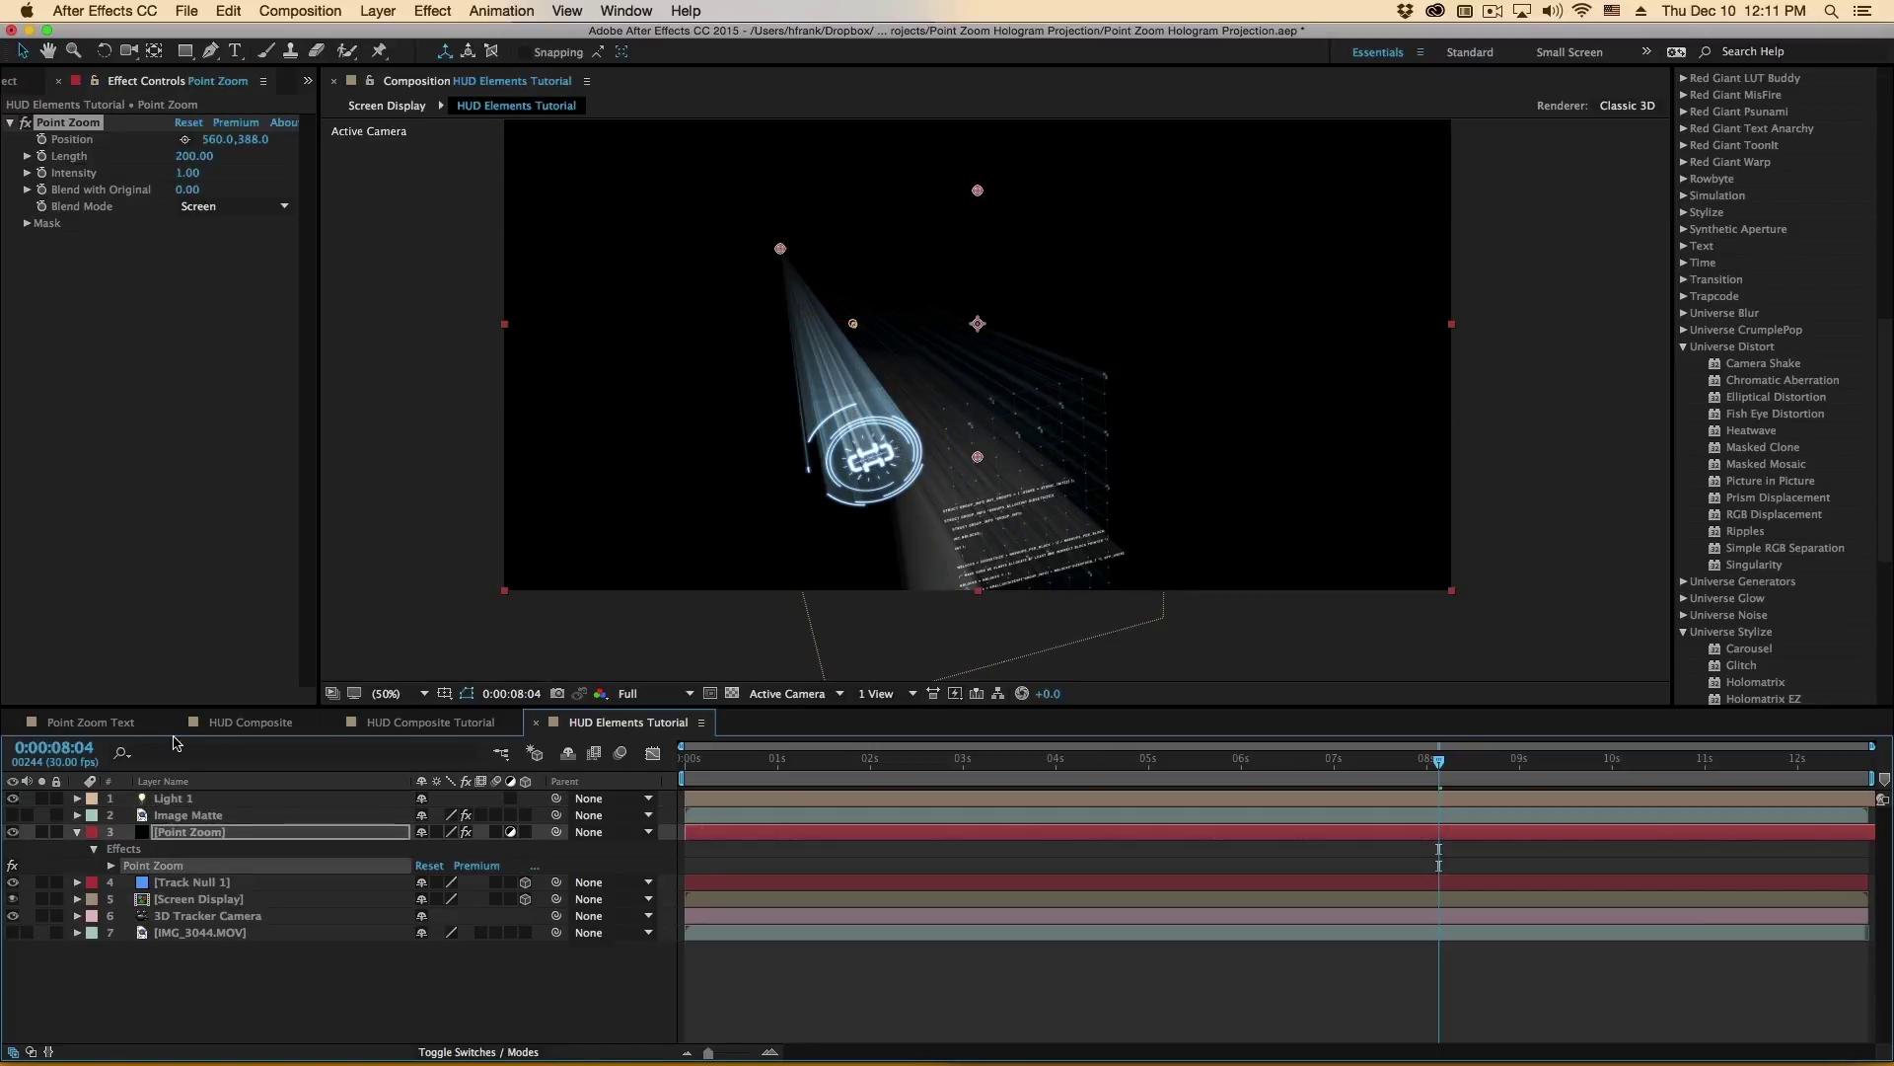
{"action": "left_click", "coordinate": [42, 143], "text": "alt"}
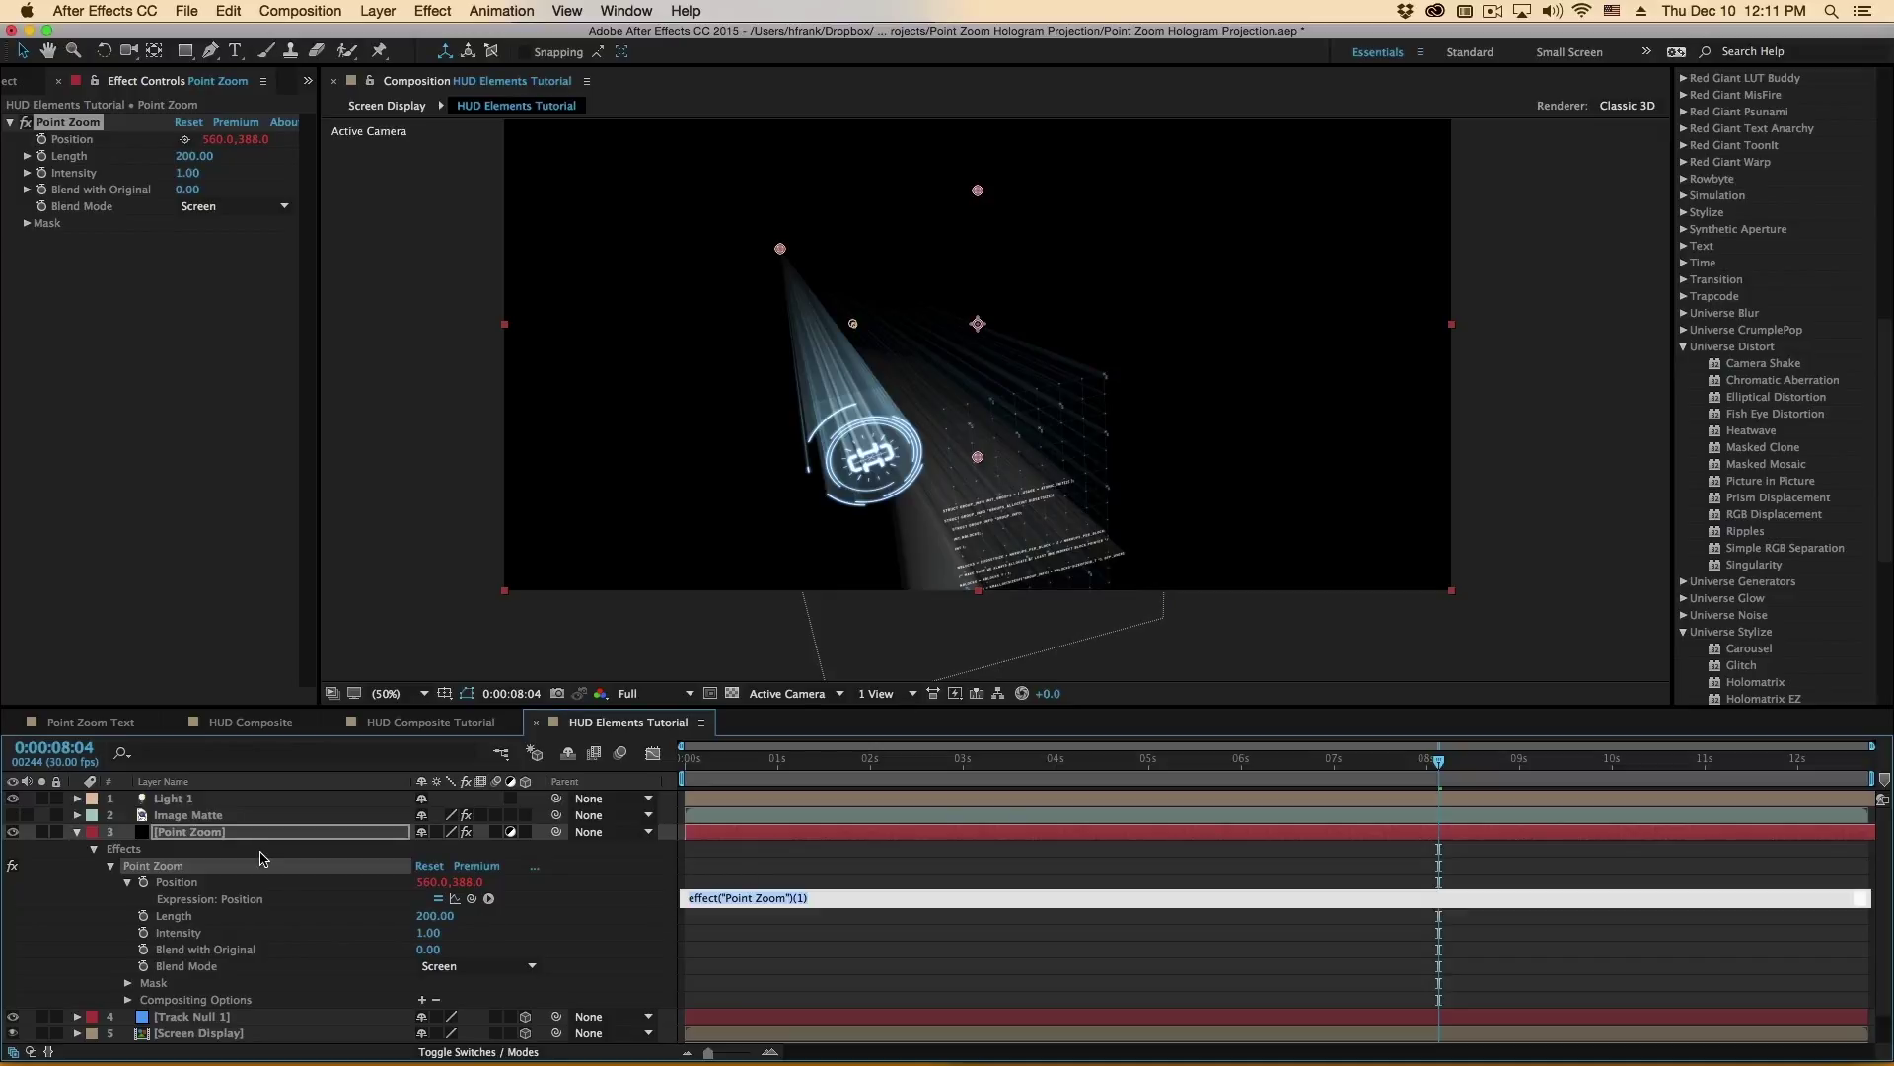
{"action": "left_click_drag", "start_coordinate": [471, 898], "coordinate": [201, 801]}
Complete the Point Zoom Position expression as thisComp.layer("Light 1").toComp([0,0,0])
{"action": "left_click_drag", "start_coordinate": [722, 898], "coordinate": [653, 894]}
{"action": "left_click", "coordinate": [855, 918]}
{"action": "left_click", "coordinate": [852, 897]}
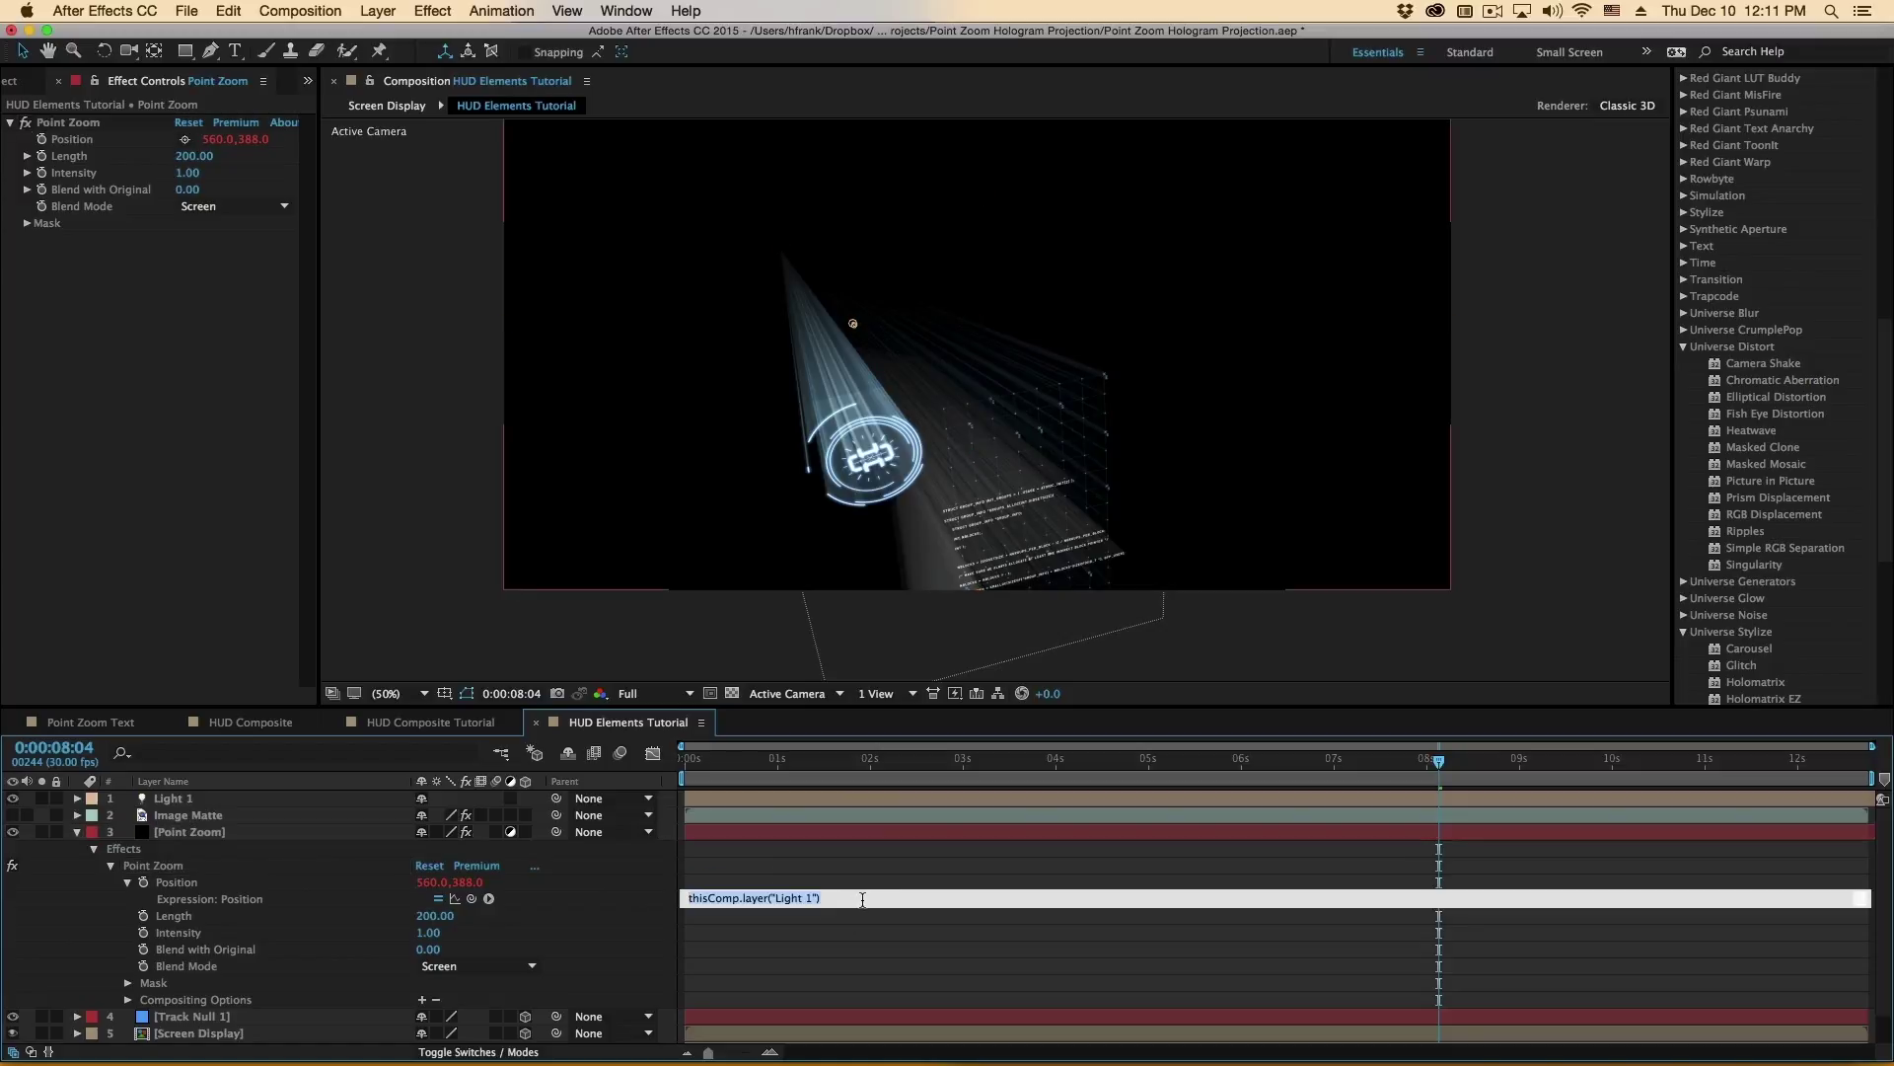
{"action": "left_click", "coordinate": [862, 899]}
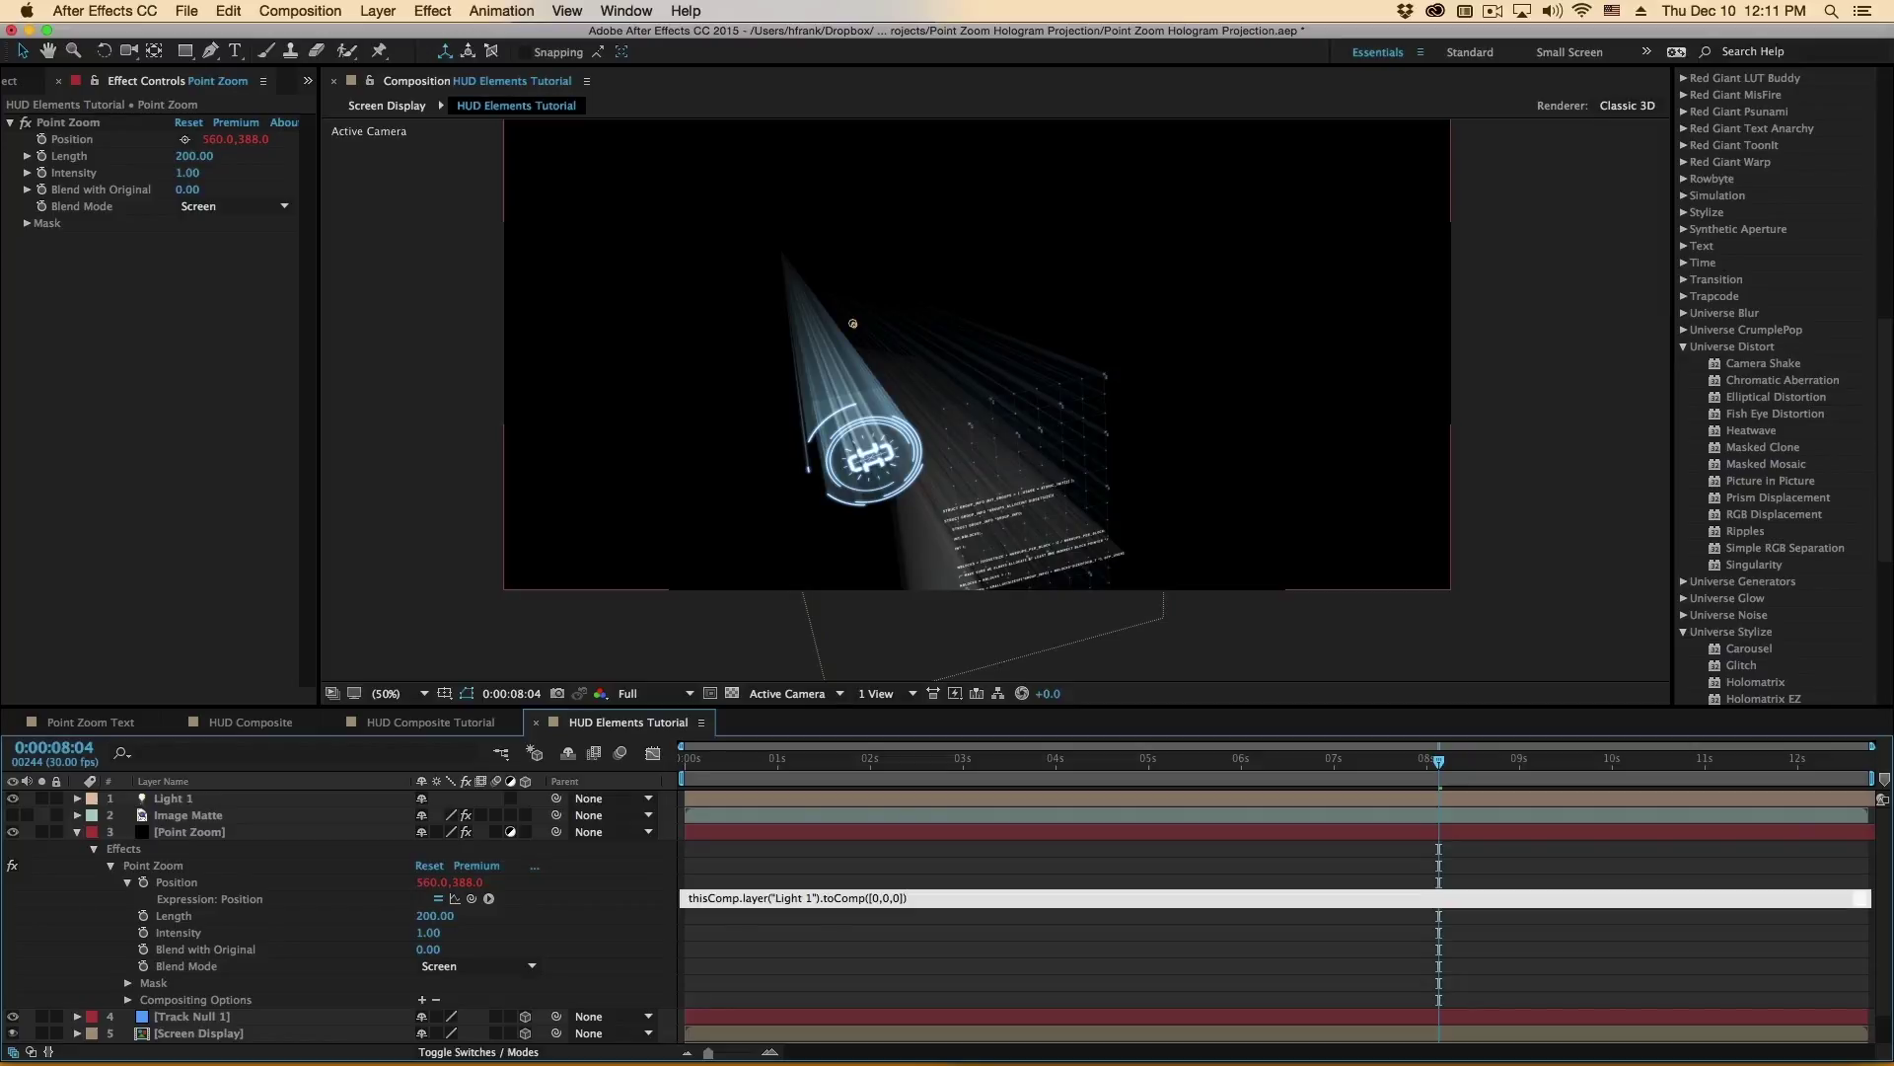
{"action": "key", "text": "KP_Enter"}
Scrub through the composition to 0:00:06:06 to check the rays against Light 1, and briefly show the IMG_3044.MOV footage beneath them
{"action": "left_click", "coordinate": [872, 760]}
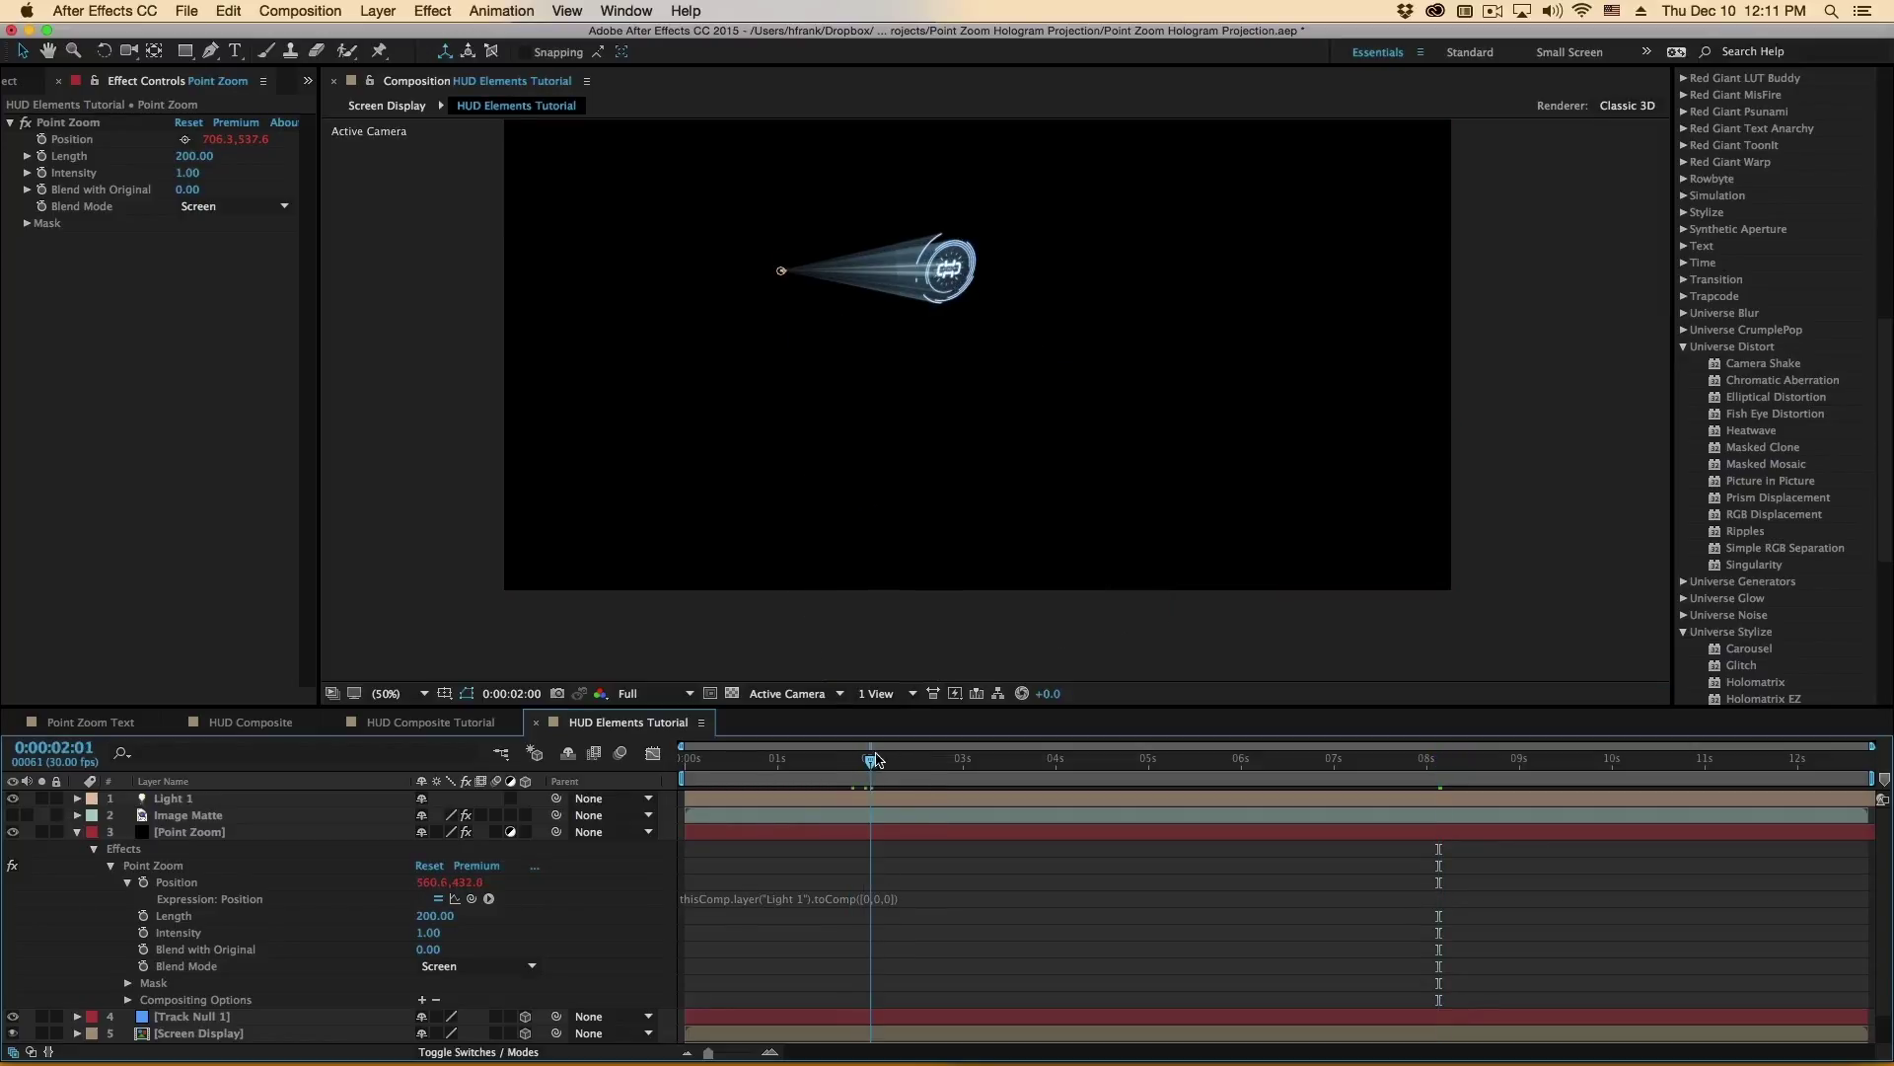
{"action": "left_click_drag", "start_coordinate": [874, 759], "coordinate": [1176, 761]}
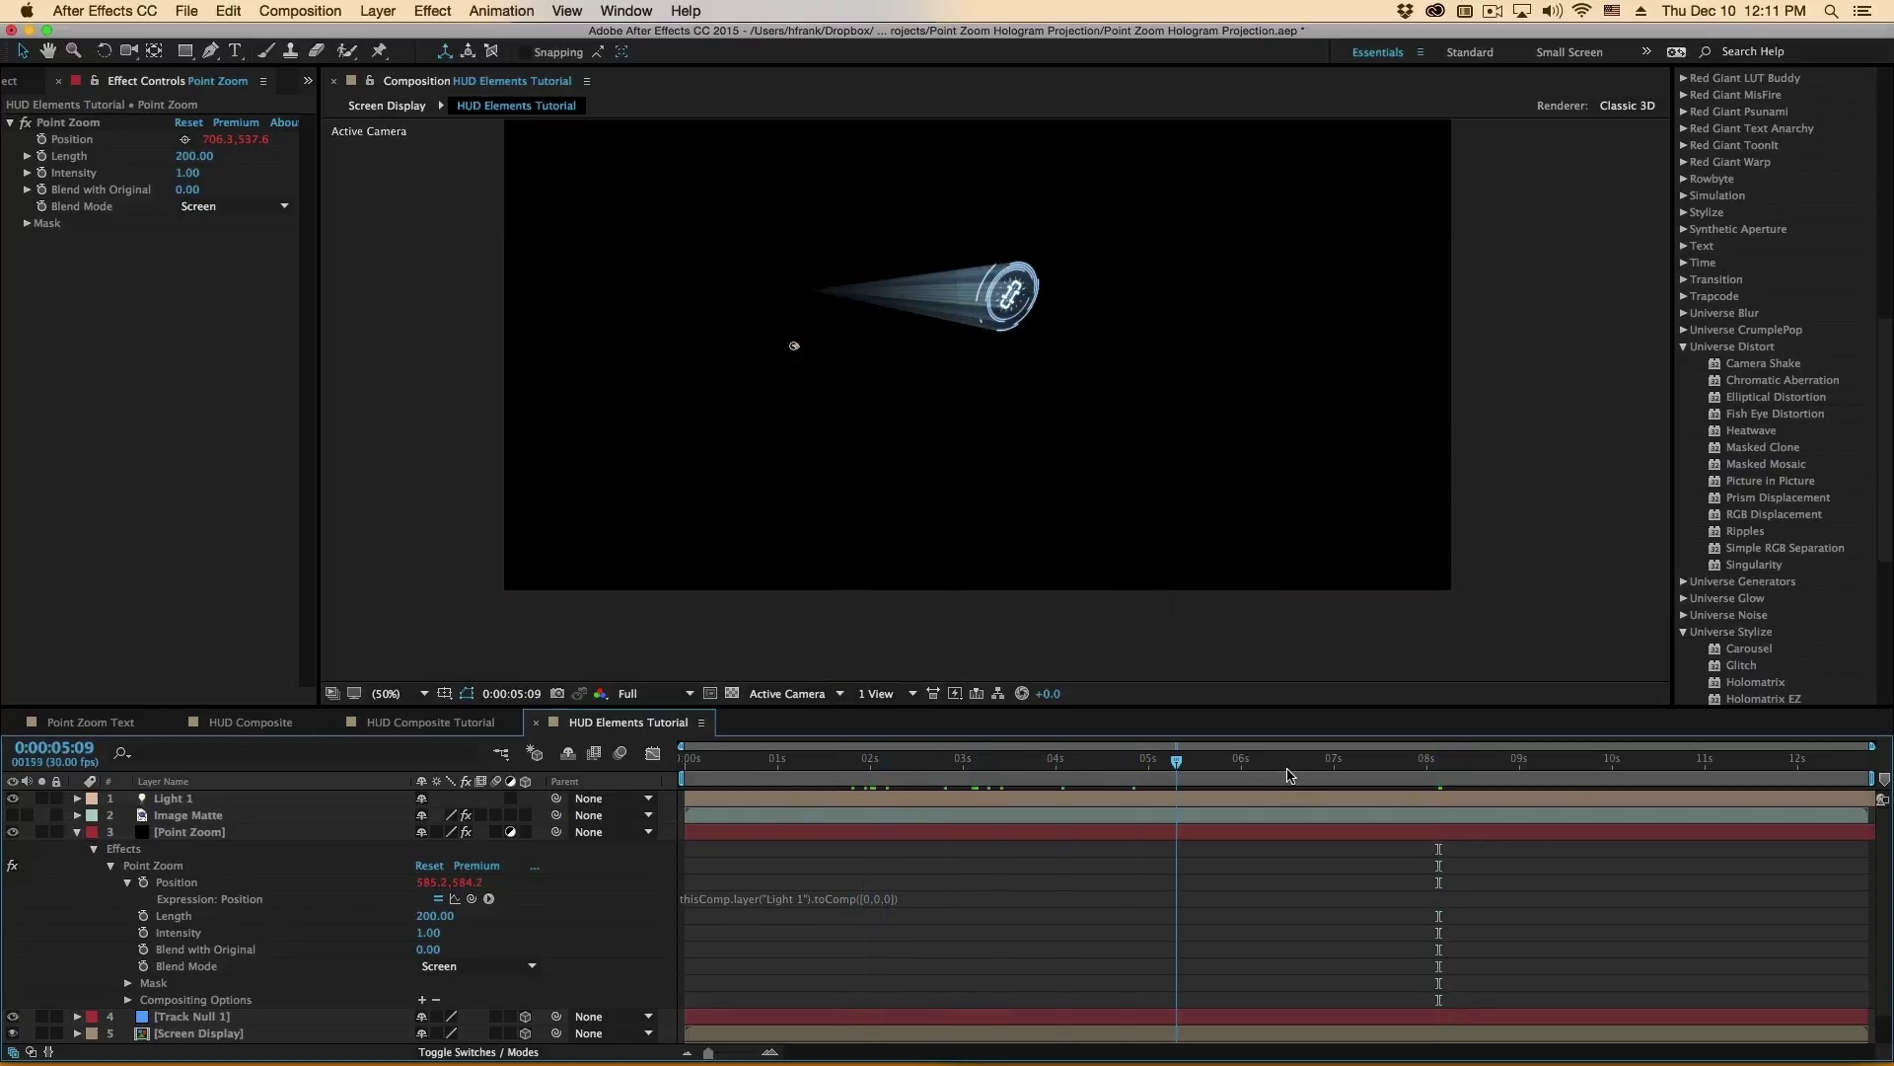
{"action": "left_click_drag", "start_coordinate": [1288, 776], "coordinate": [1464, 841]}
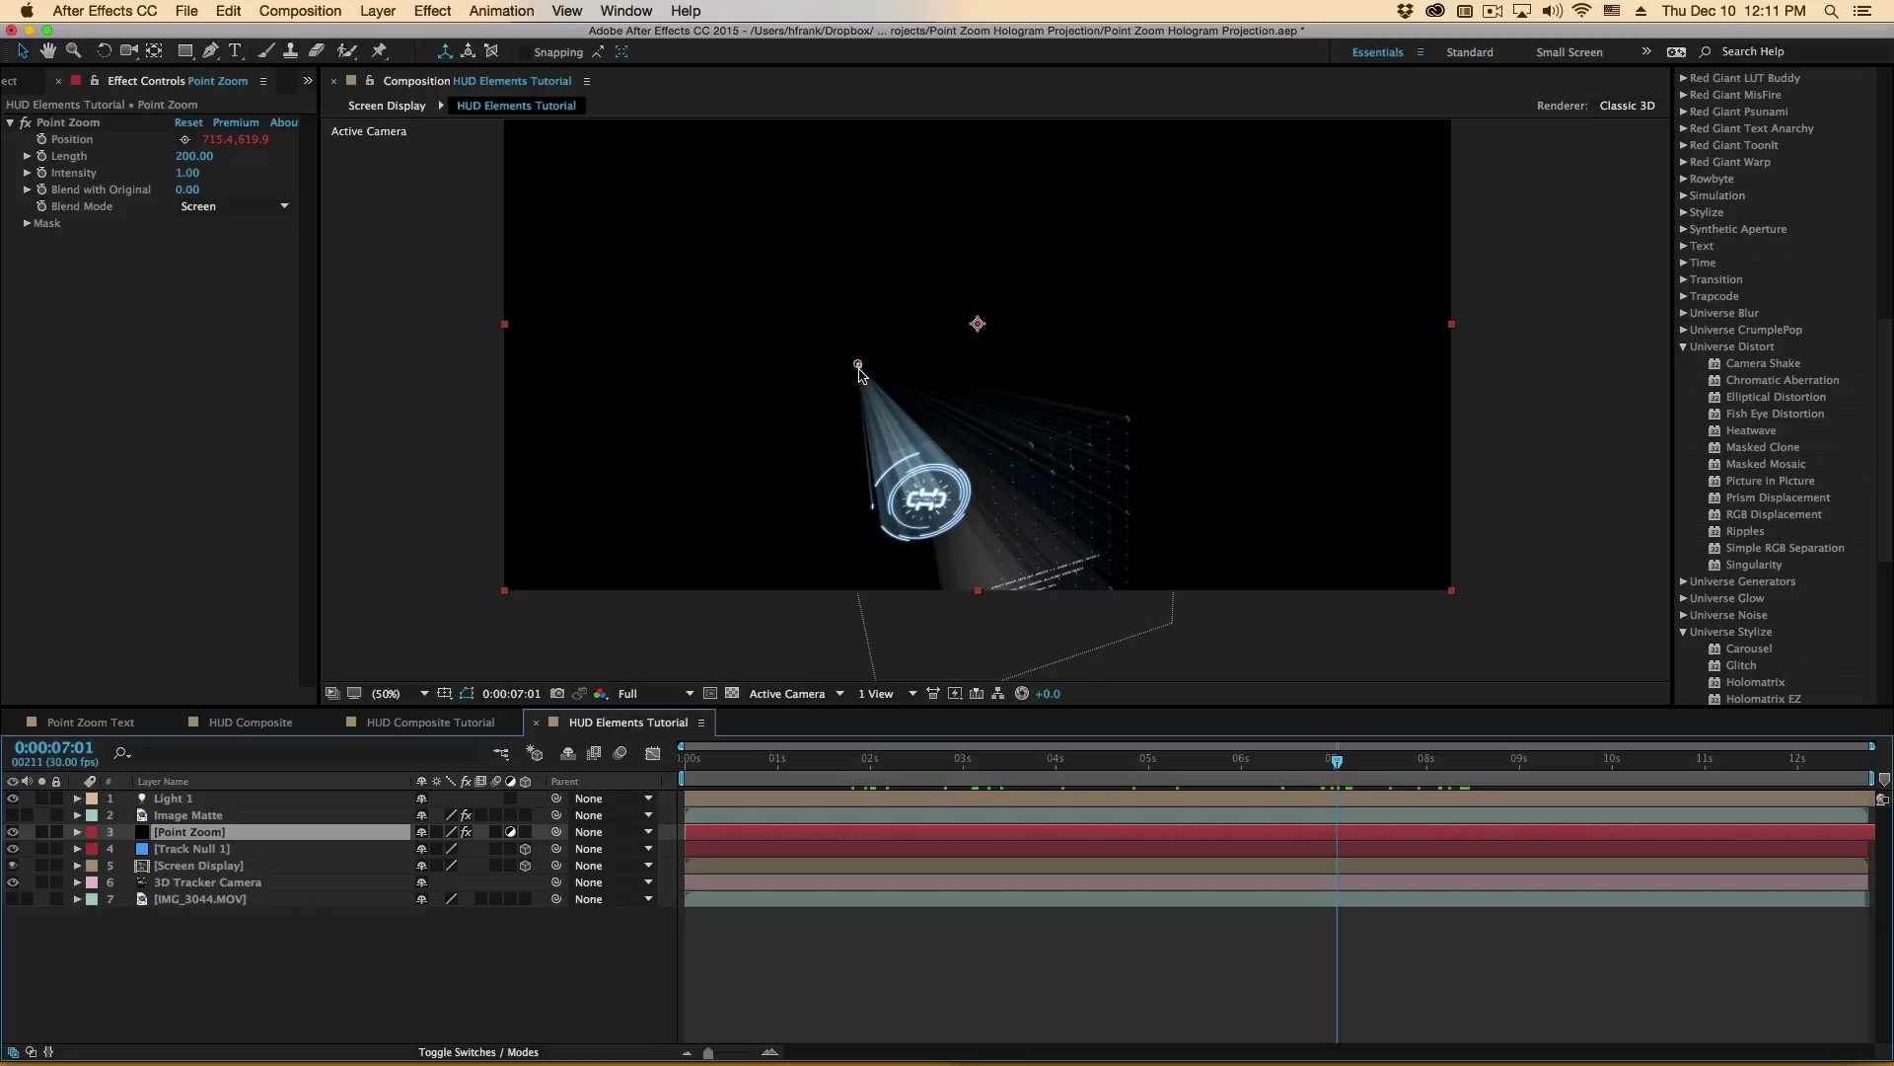
{"action": "left_click", "coordinate": [857, 369]}
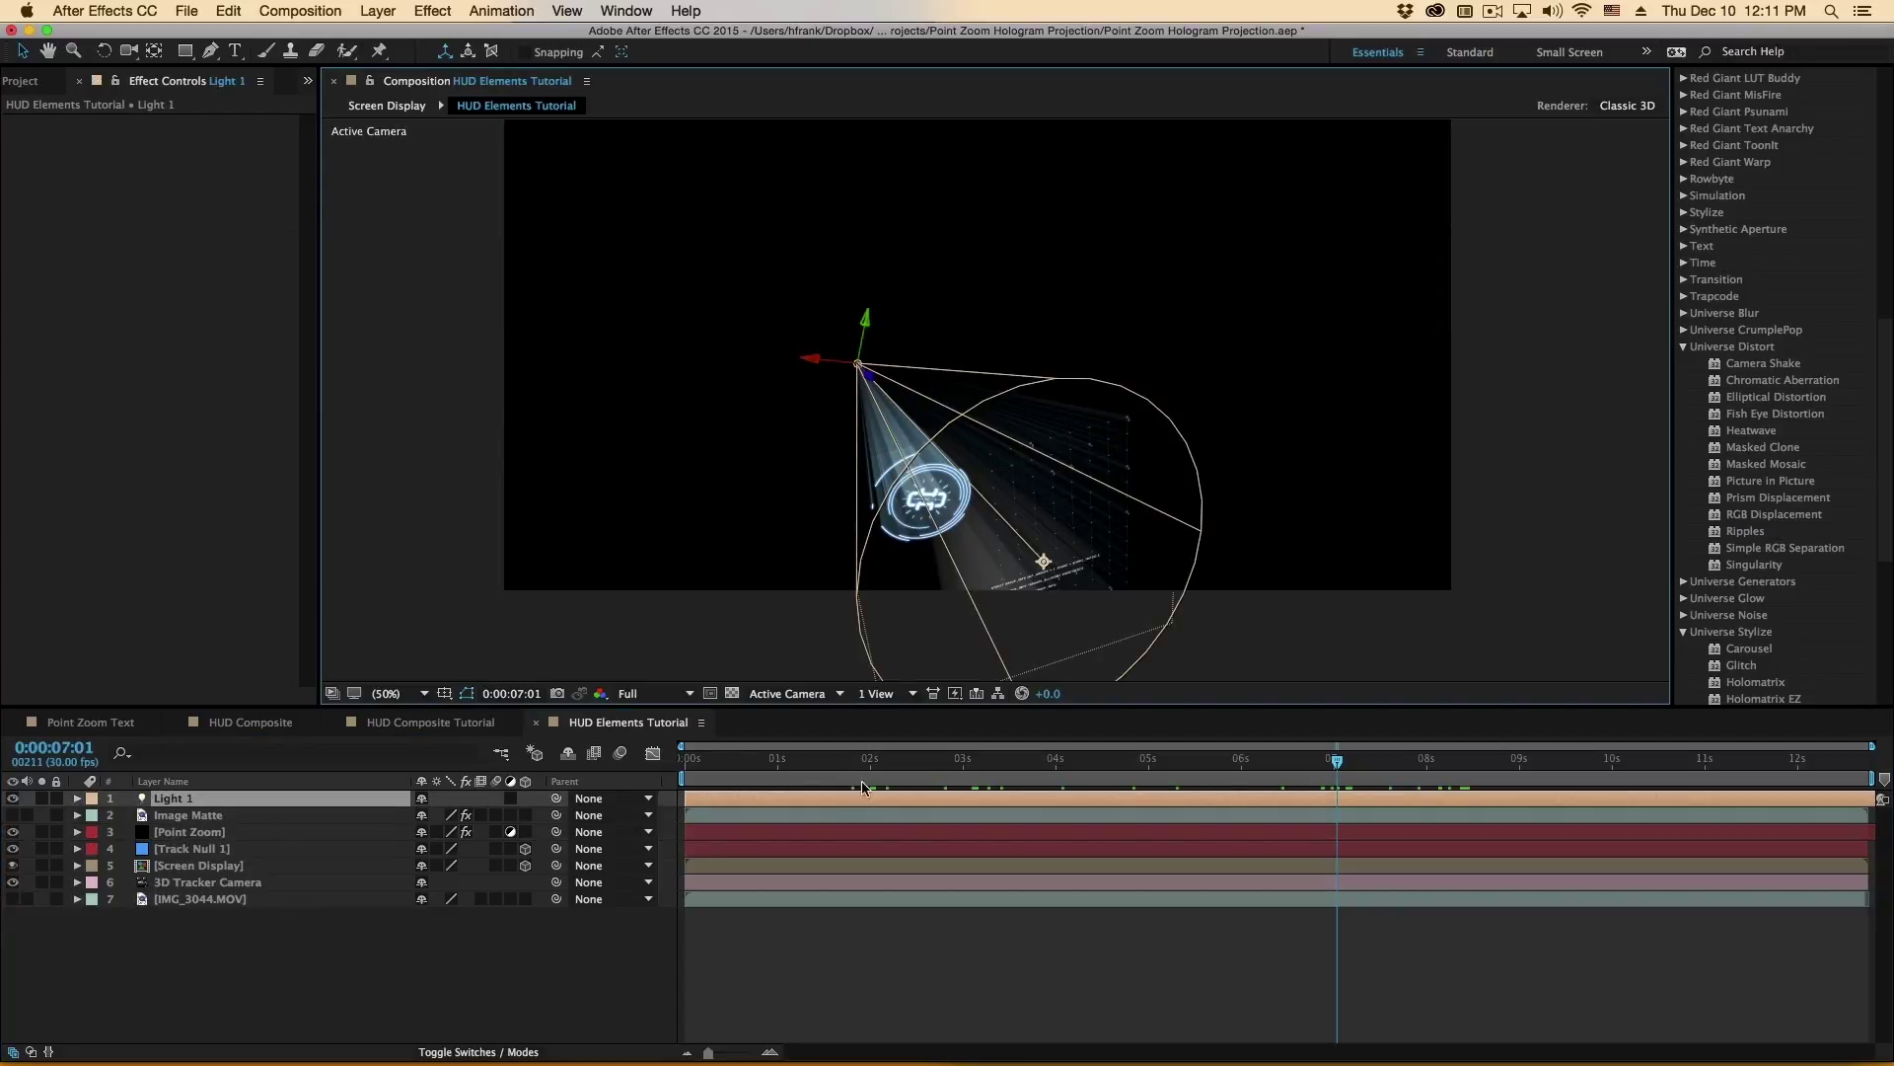
{"action": "left_click_drag", "start_coordinate": [868, 765], "coordinate": [1261, 804]}
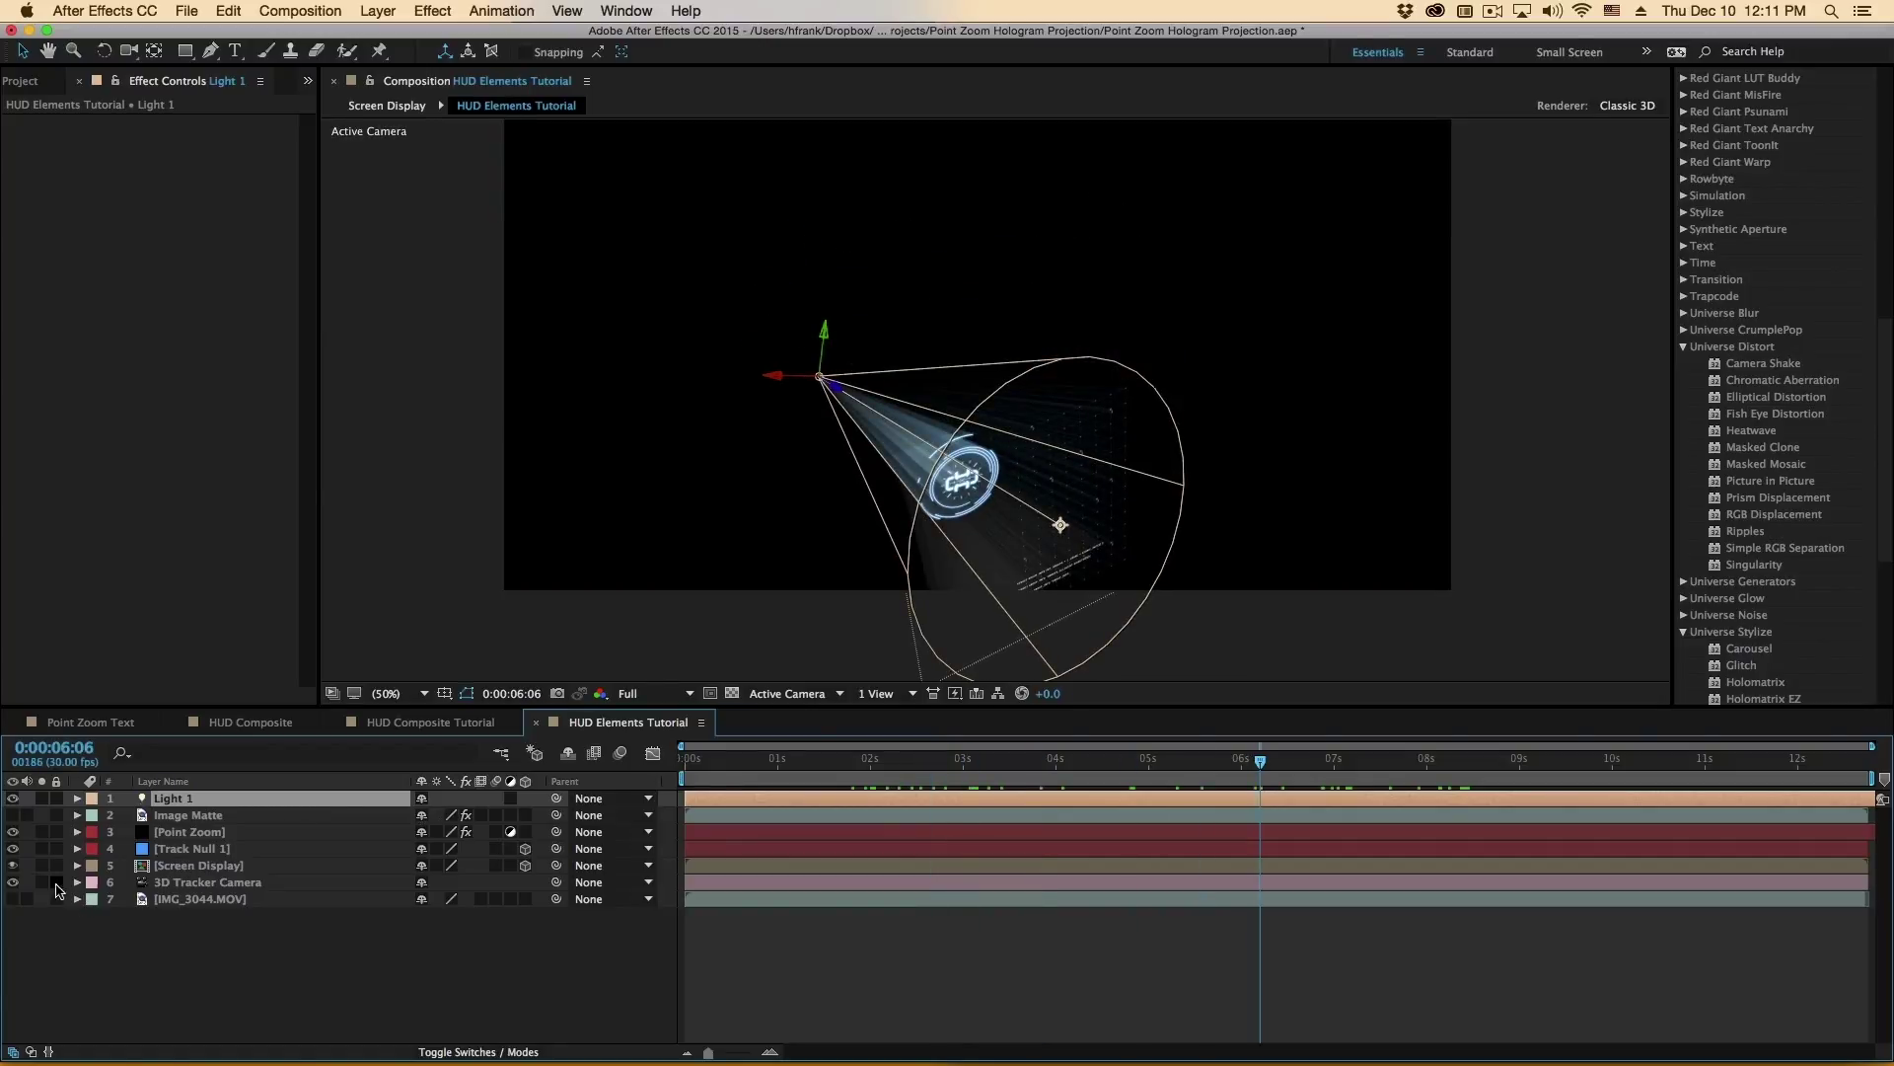
{"action": "left_click", "coordinate": [12, 899]}
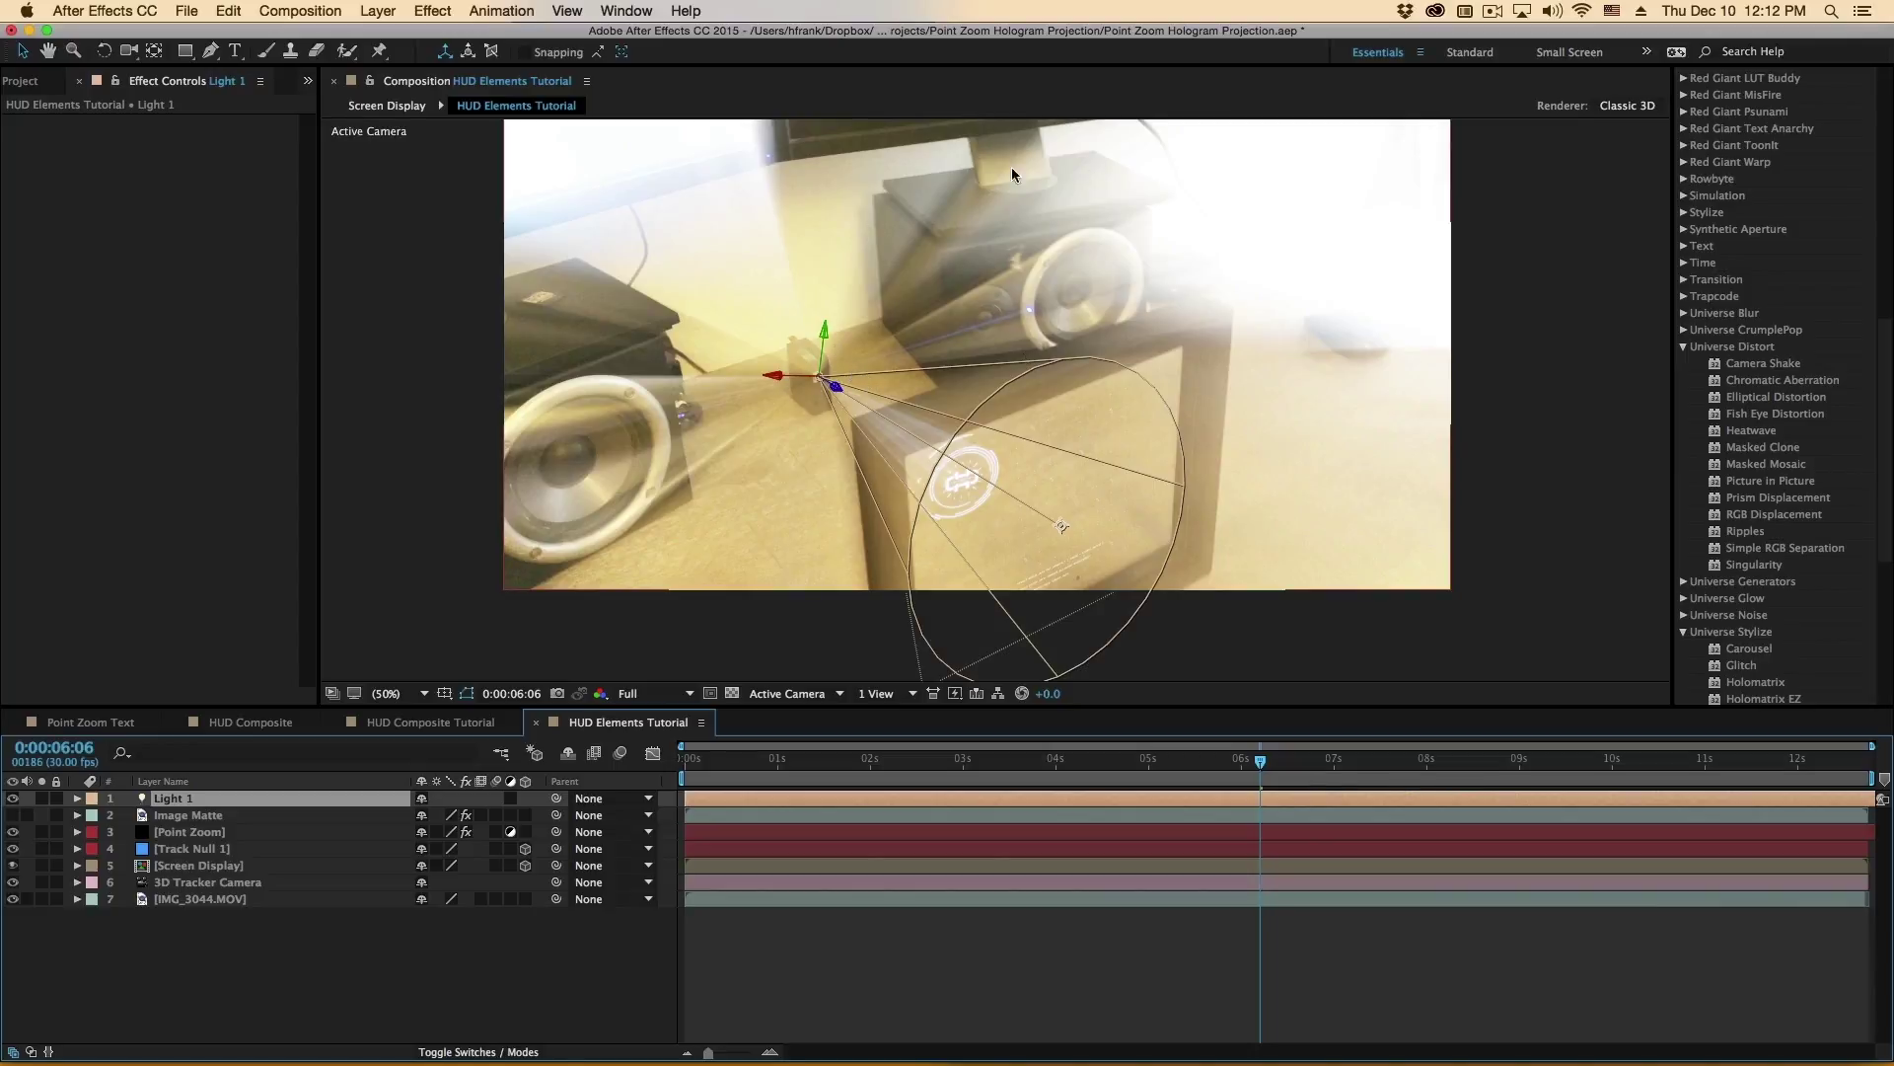
{"action": "left_click", "coordinate": [12, 899]}
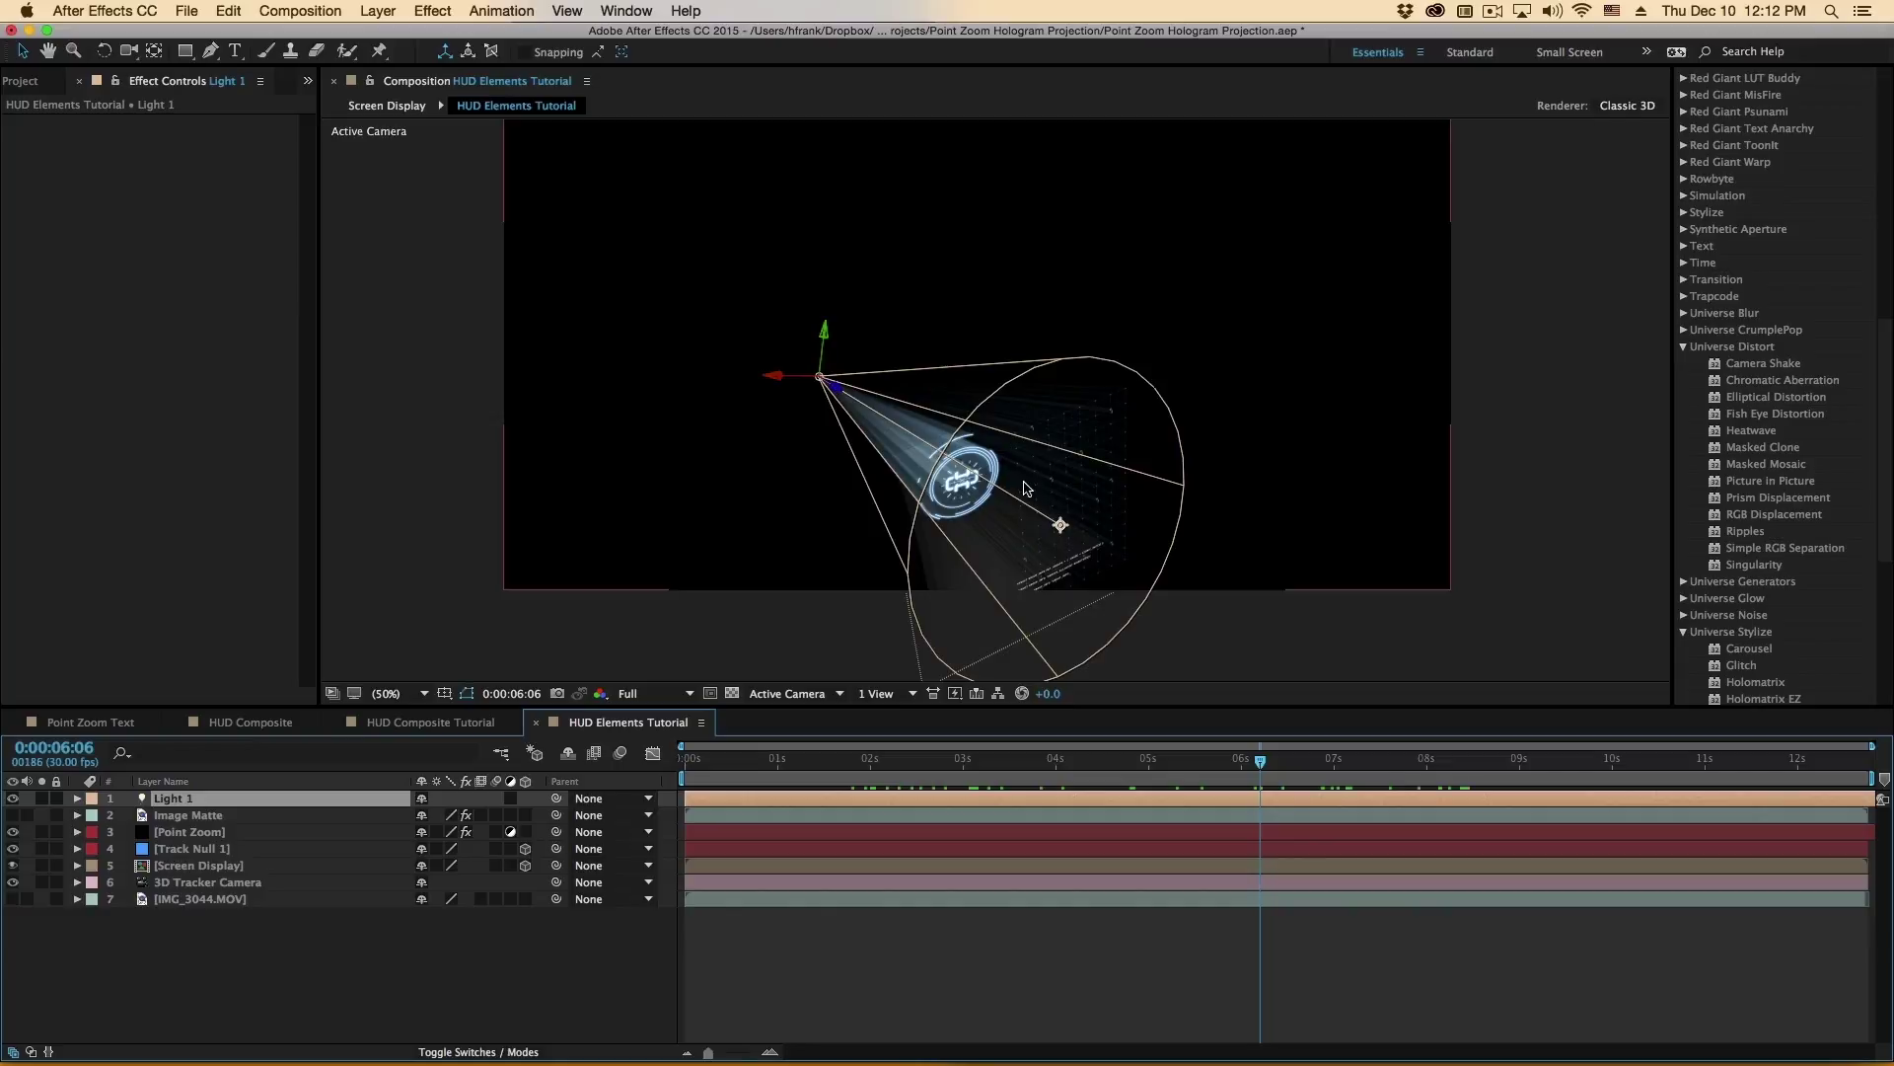
Pre-compose all layers from Light 1 through 3D Tracker Camera into a composition named HUD Projection, moving all attributes
{"action": "left_click", "coordinate": [187, 881]}
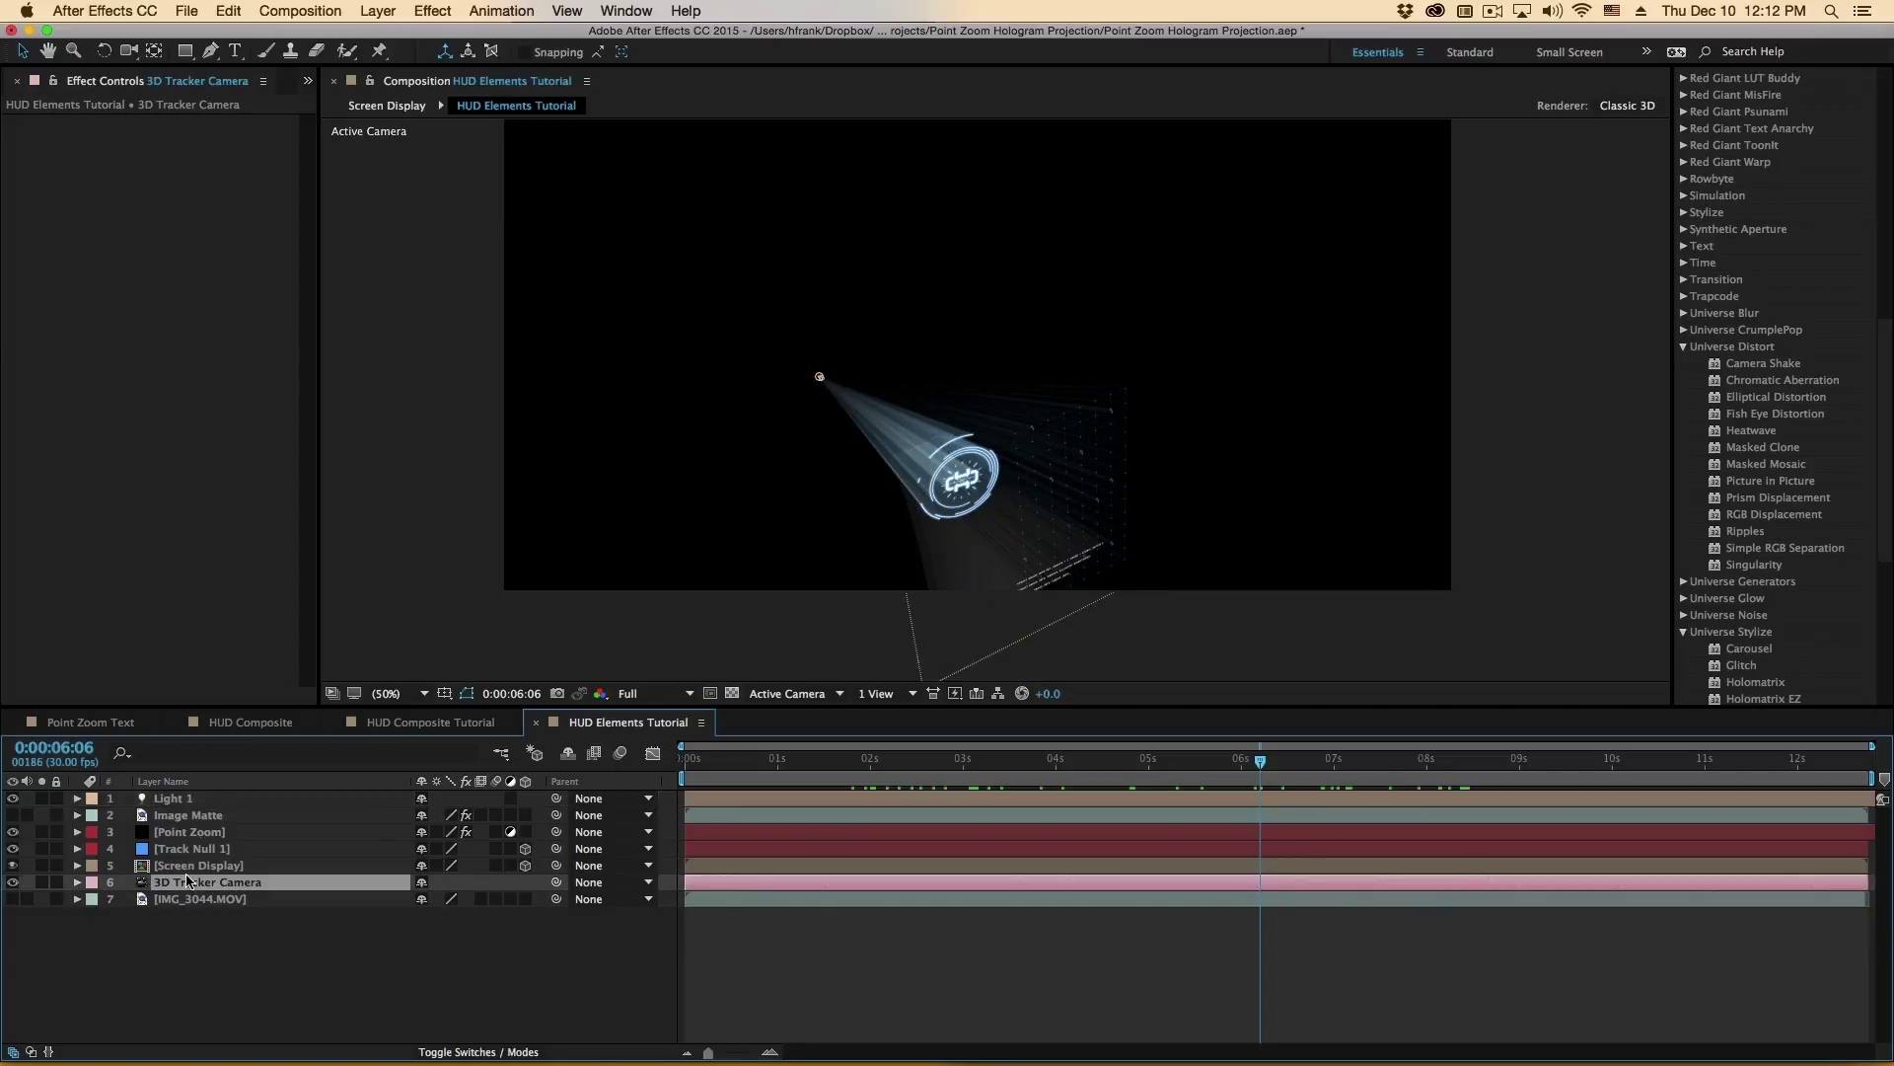
{"action": "left_click", "coordinate": [208, 799], "text": "shift"}
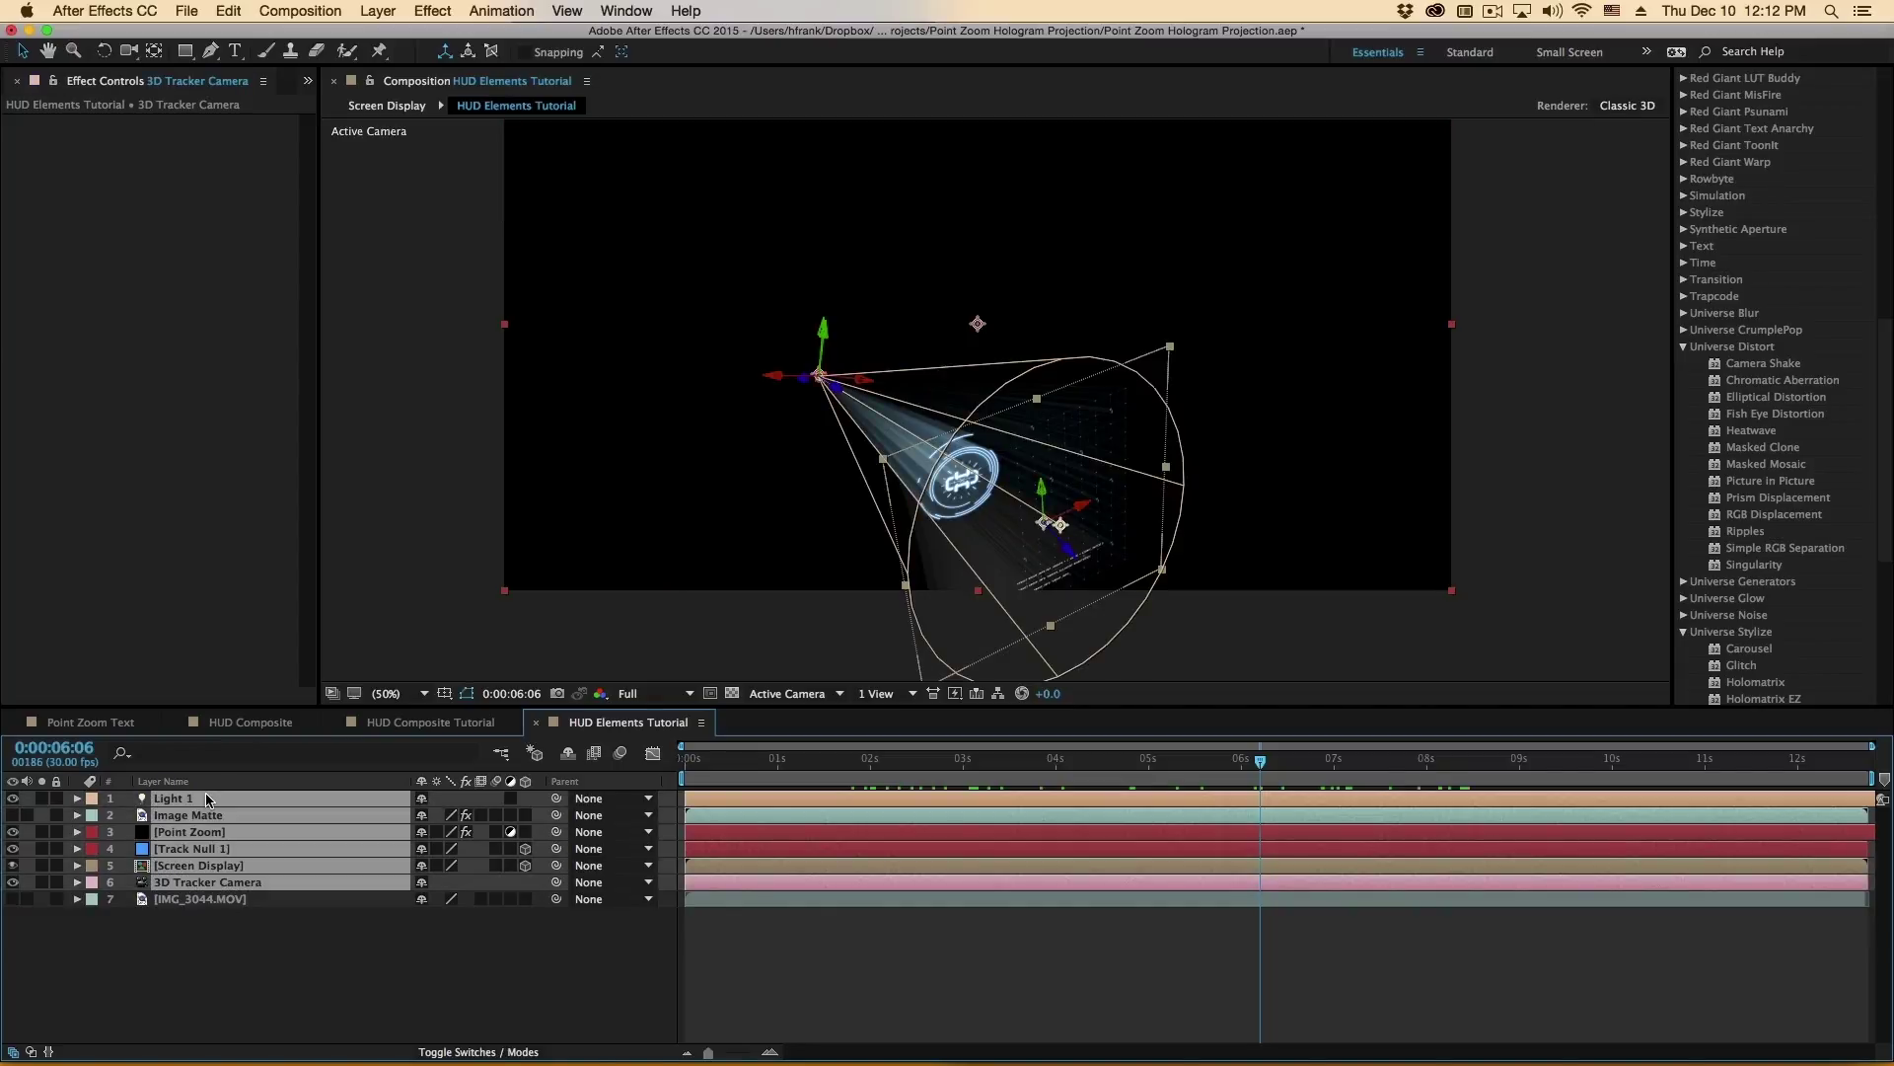
{"action": "key", "text": "super+shift+c"}
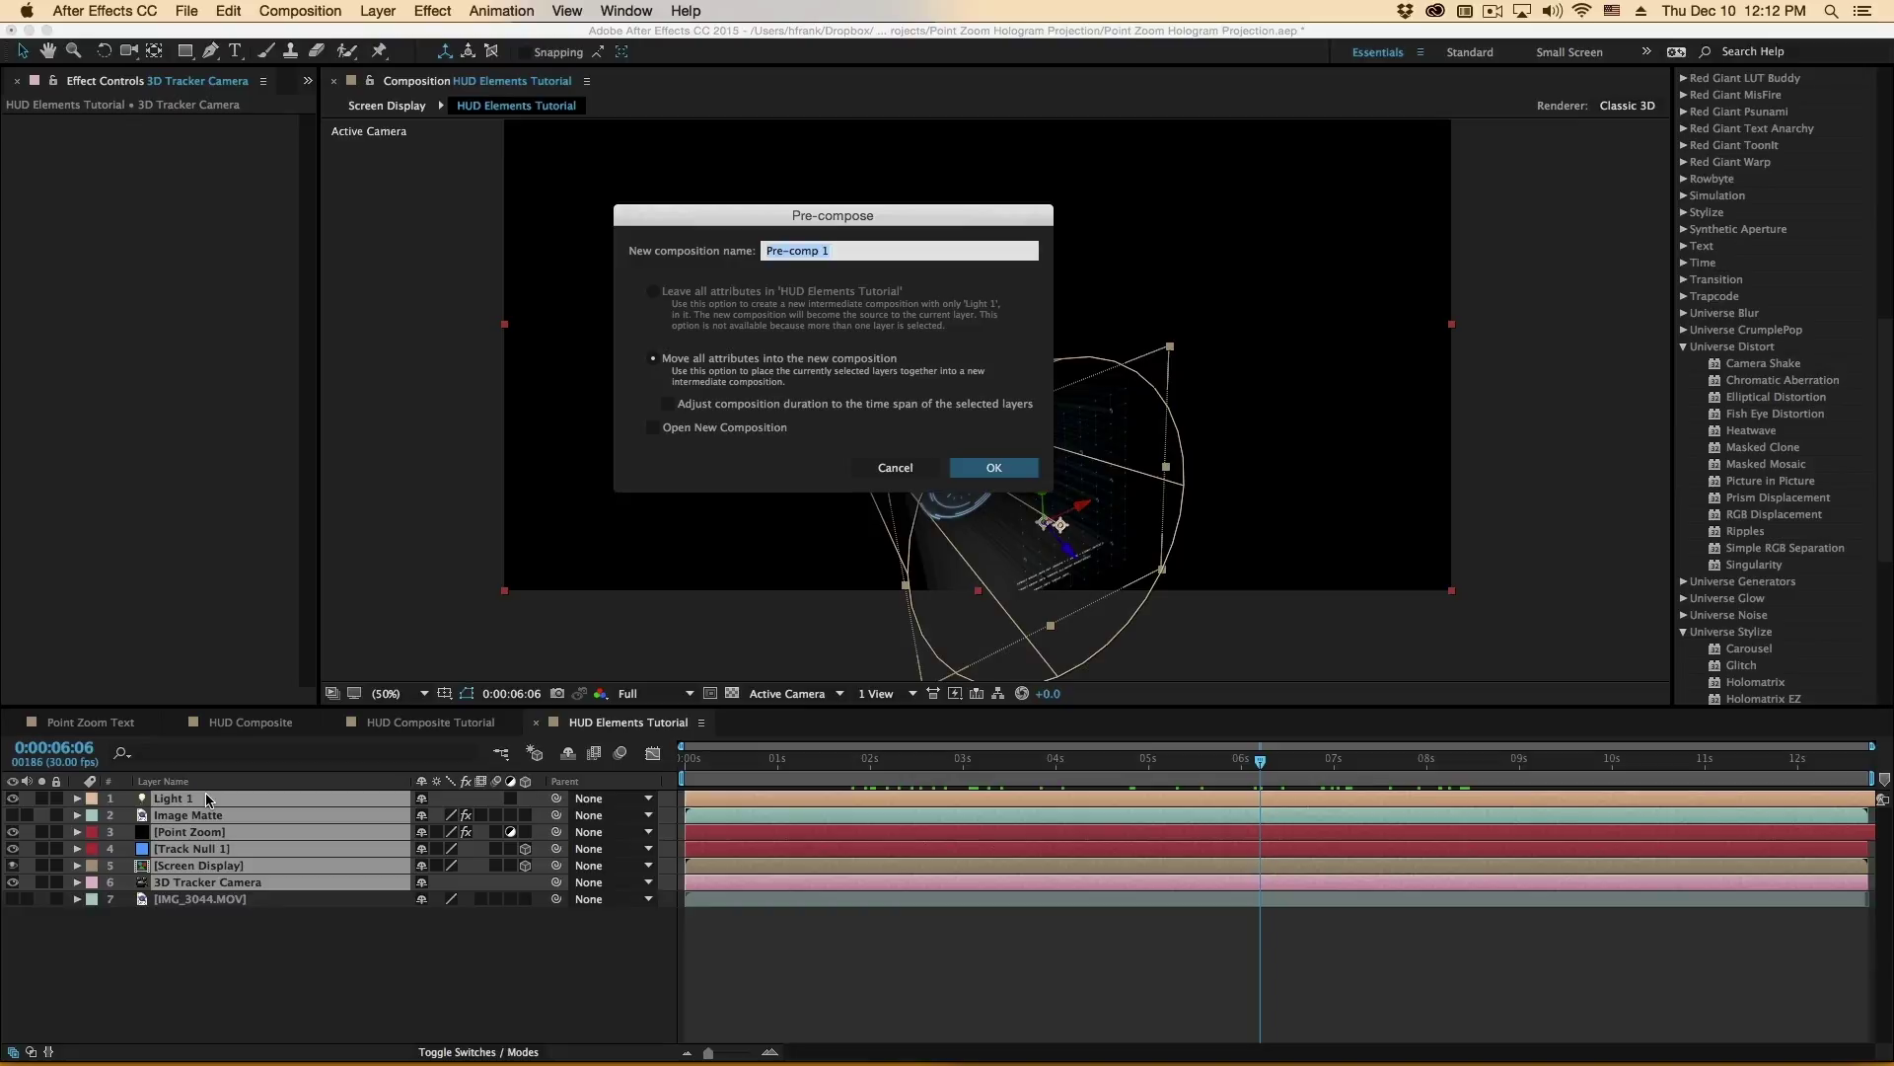
{"action": "type", "text": "HUD Projection"}
{"action": "key", "text": "Return"}
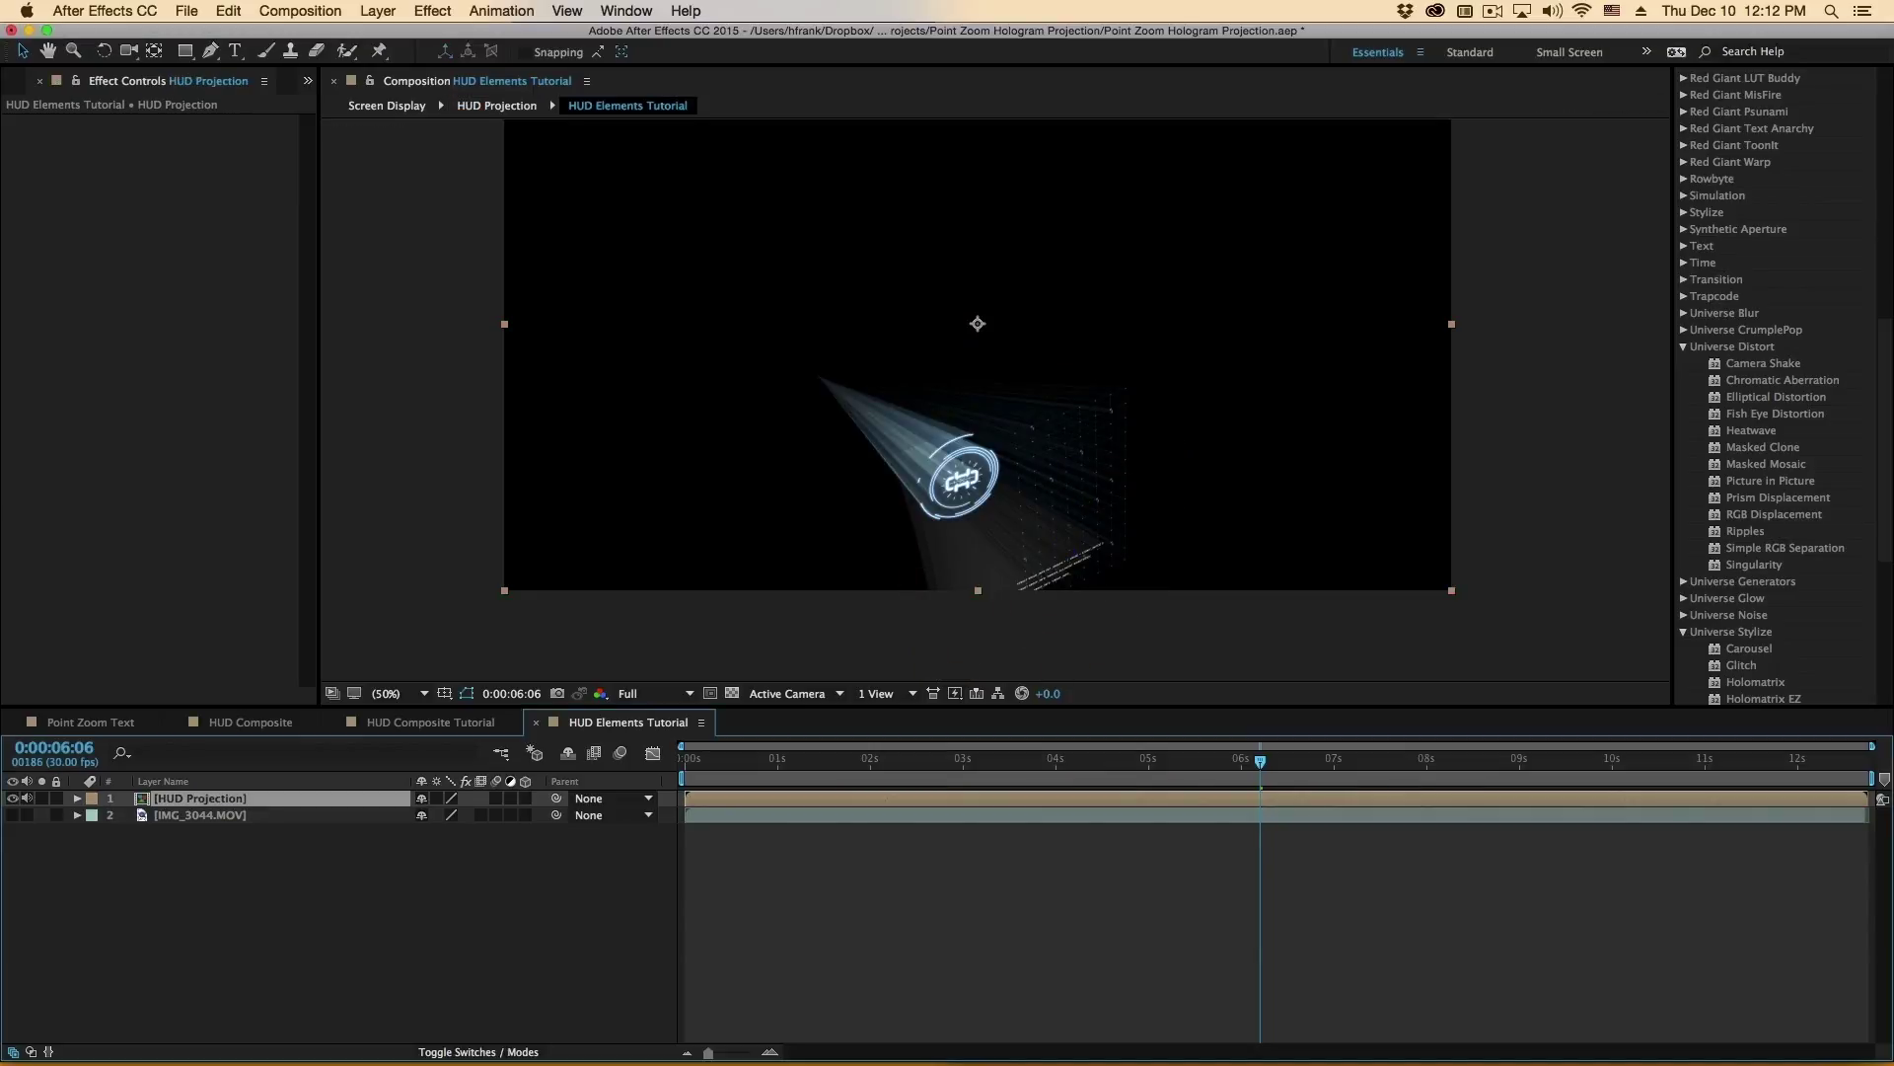
Make the IMG_3044.MOV footage layer visible and set the HUD Projection layer's blending mode to Screen
{"action": "left_click", "coordinate": [12, 815]}
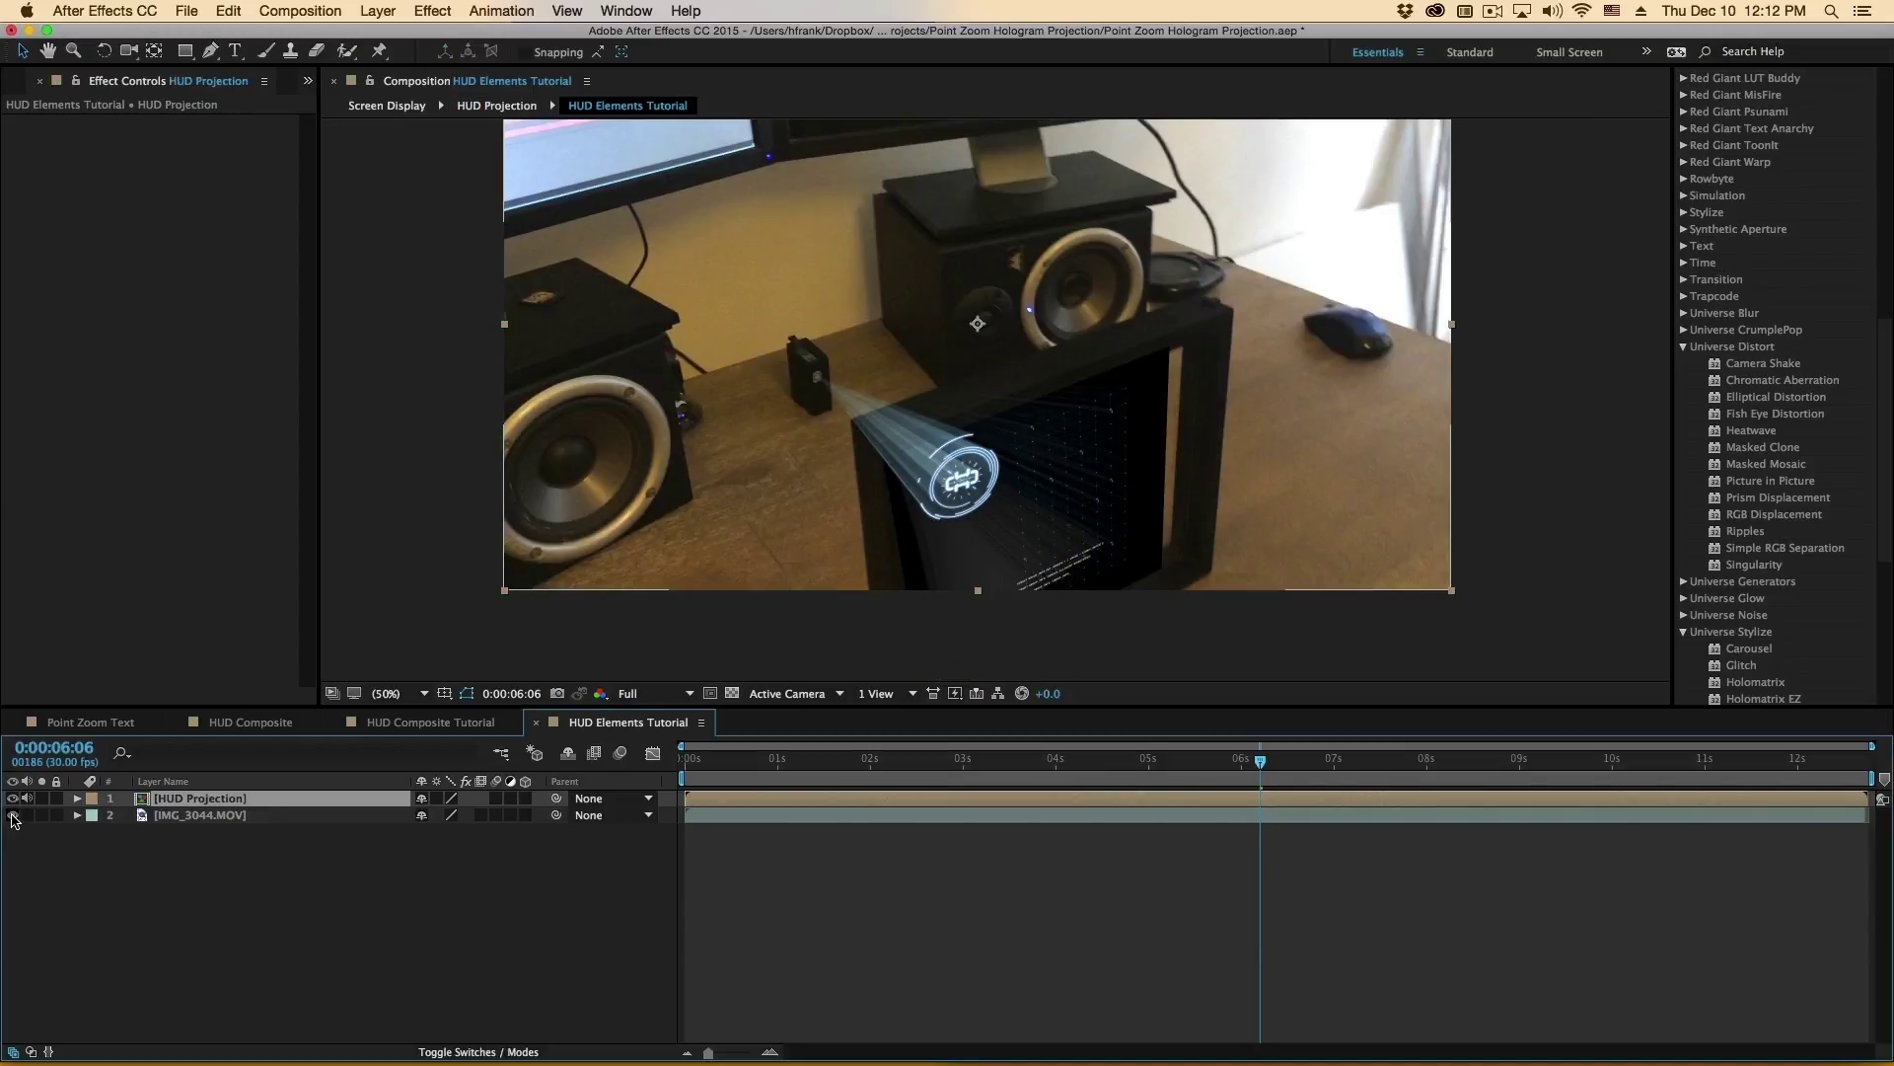
{"action": "key", "text": "F4"}
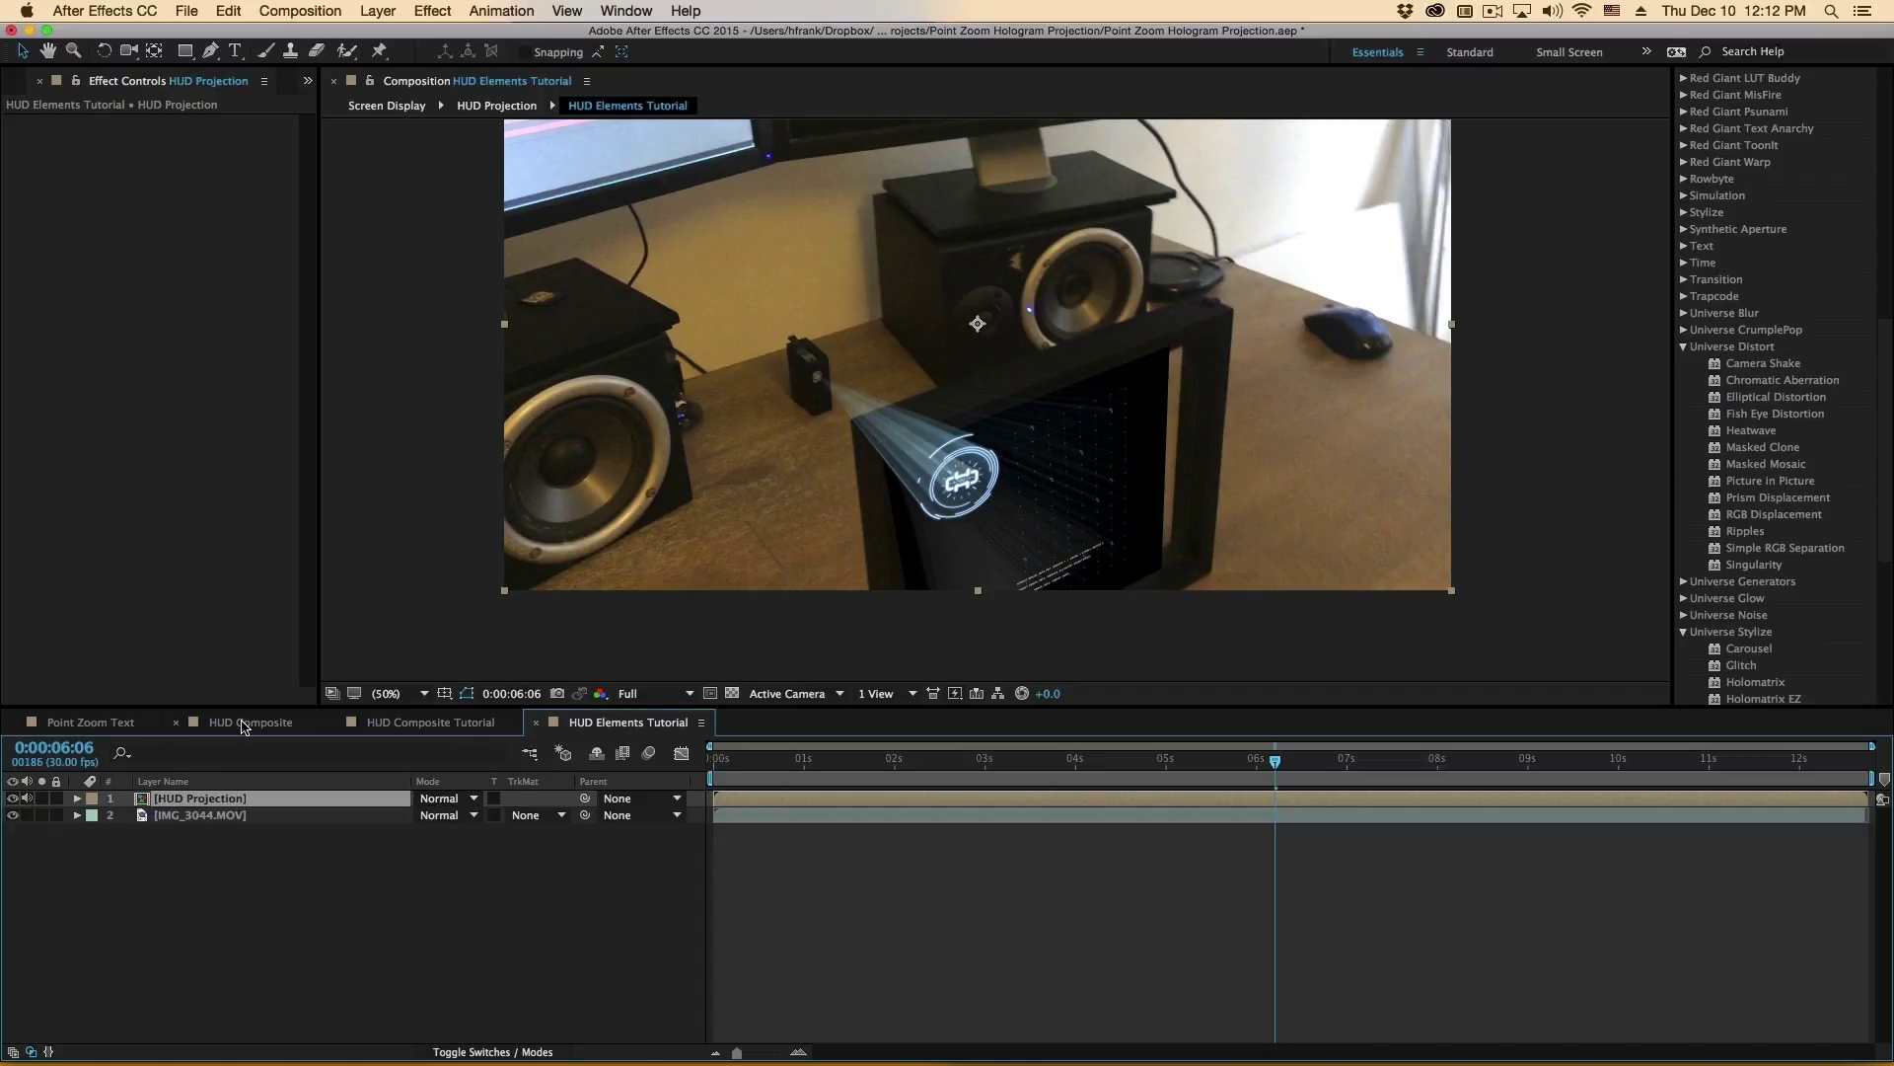
{"action": "left_click", "coordinate": [452, 798]}
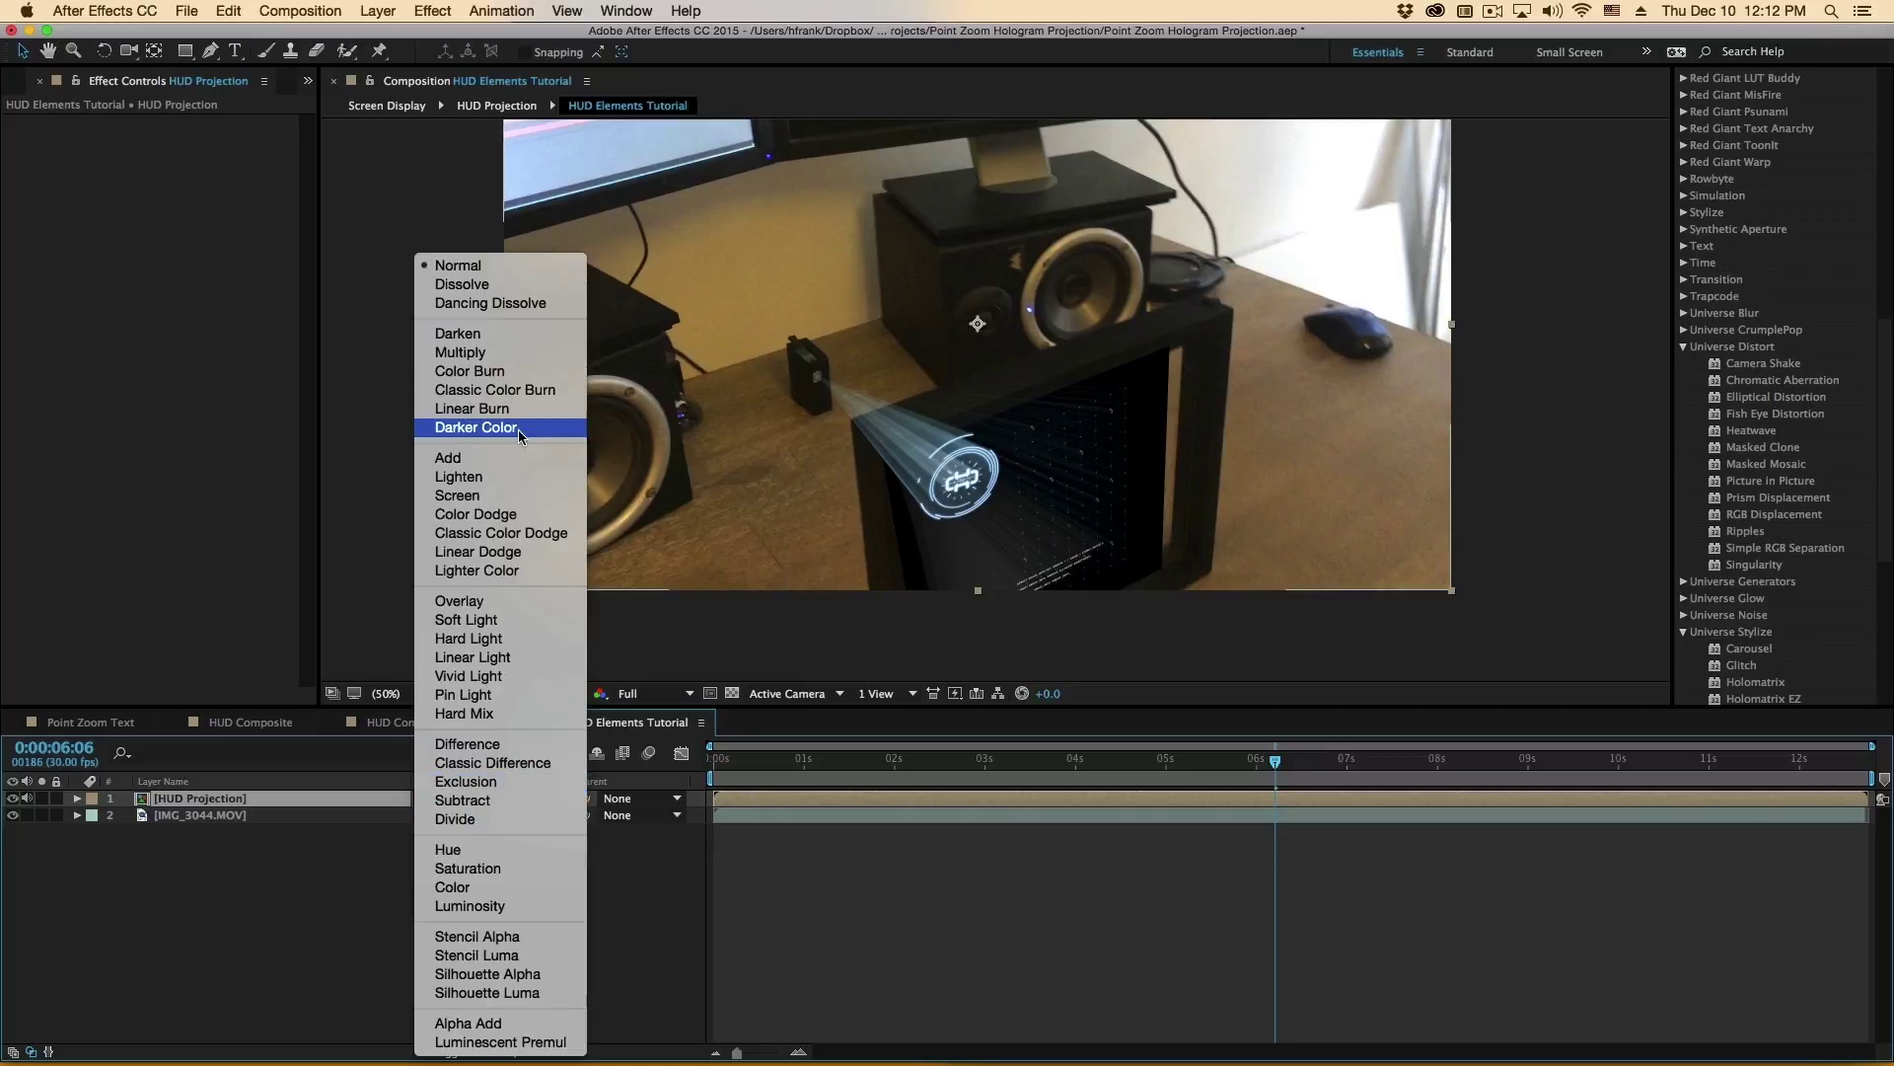
{"action": "left_click", "coordinate": [516, 497]}
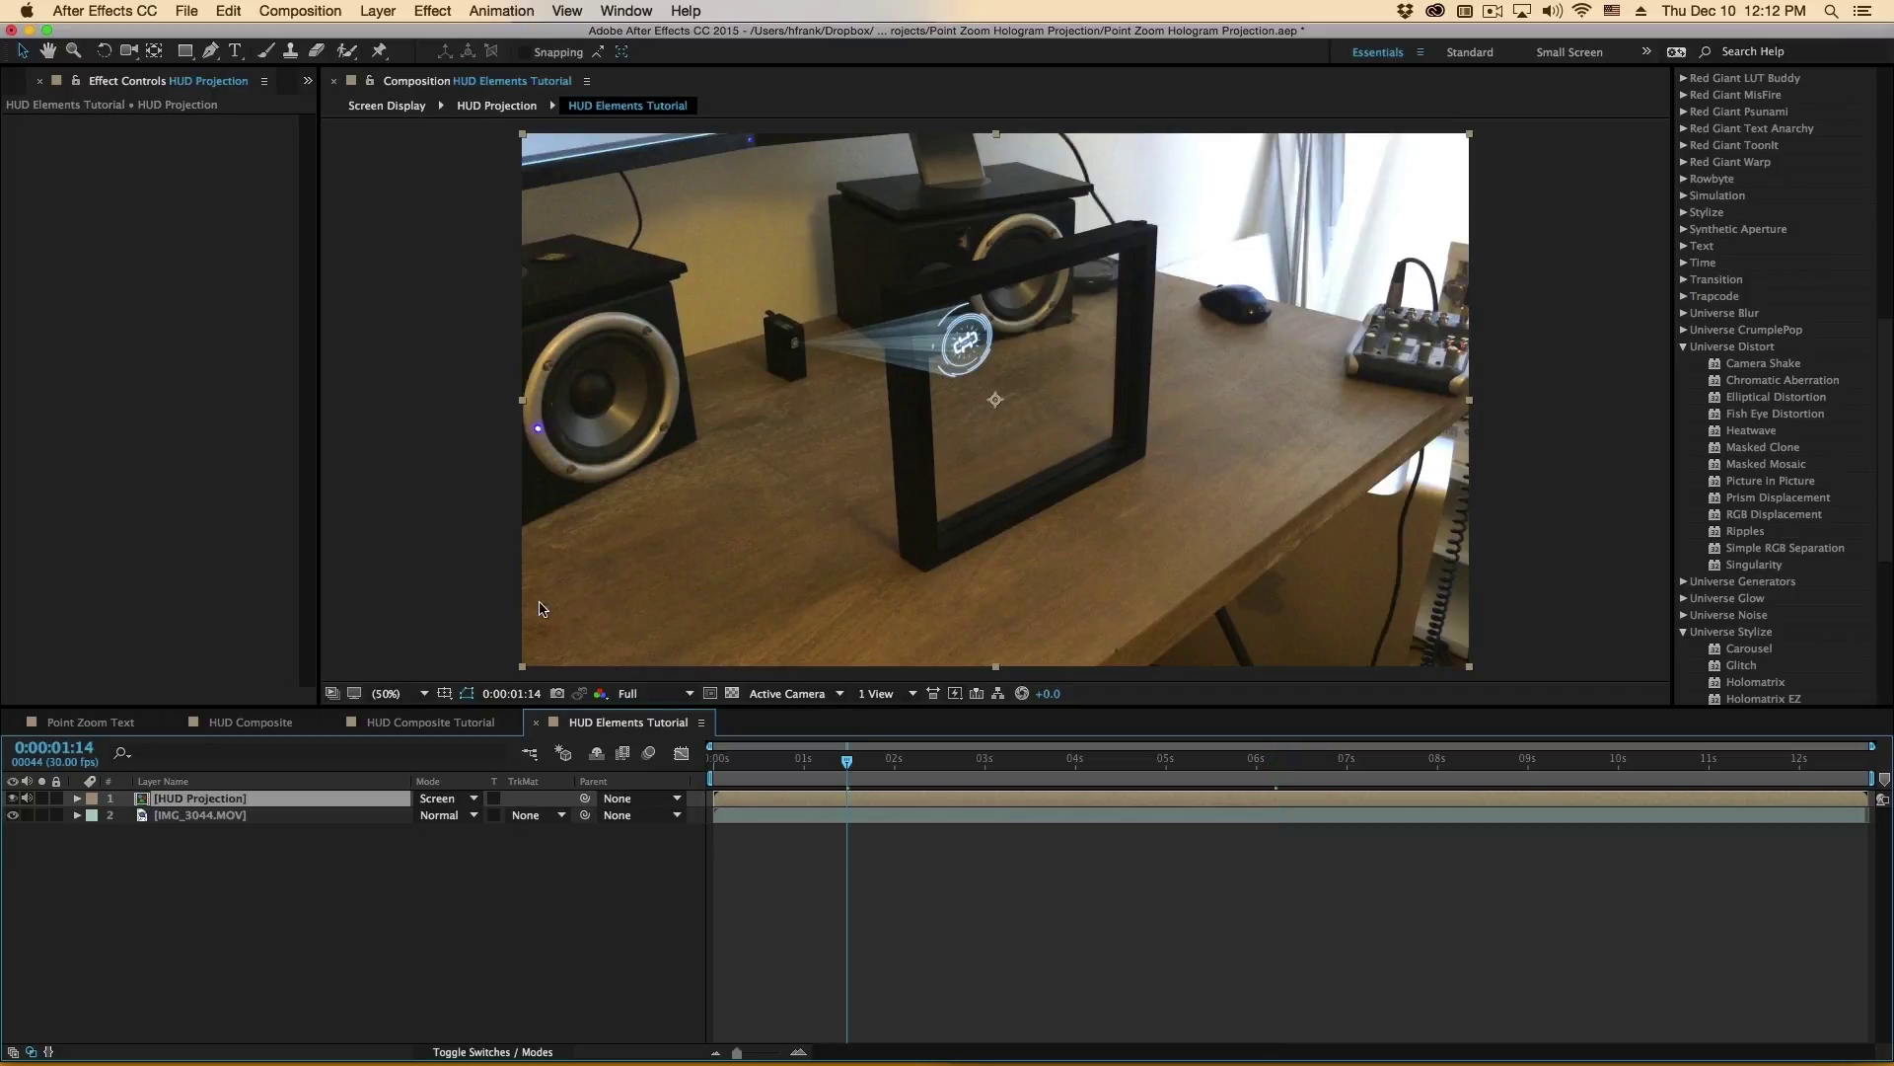
Open the HUD Composite composition and scrub to about 0:00:00:26 to examine the finished projection with its flare
{"action": "left_click", "coordinate": [242, 721]}
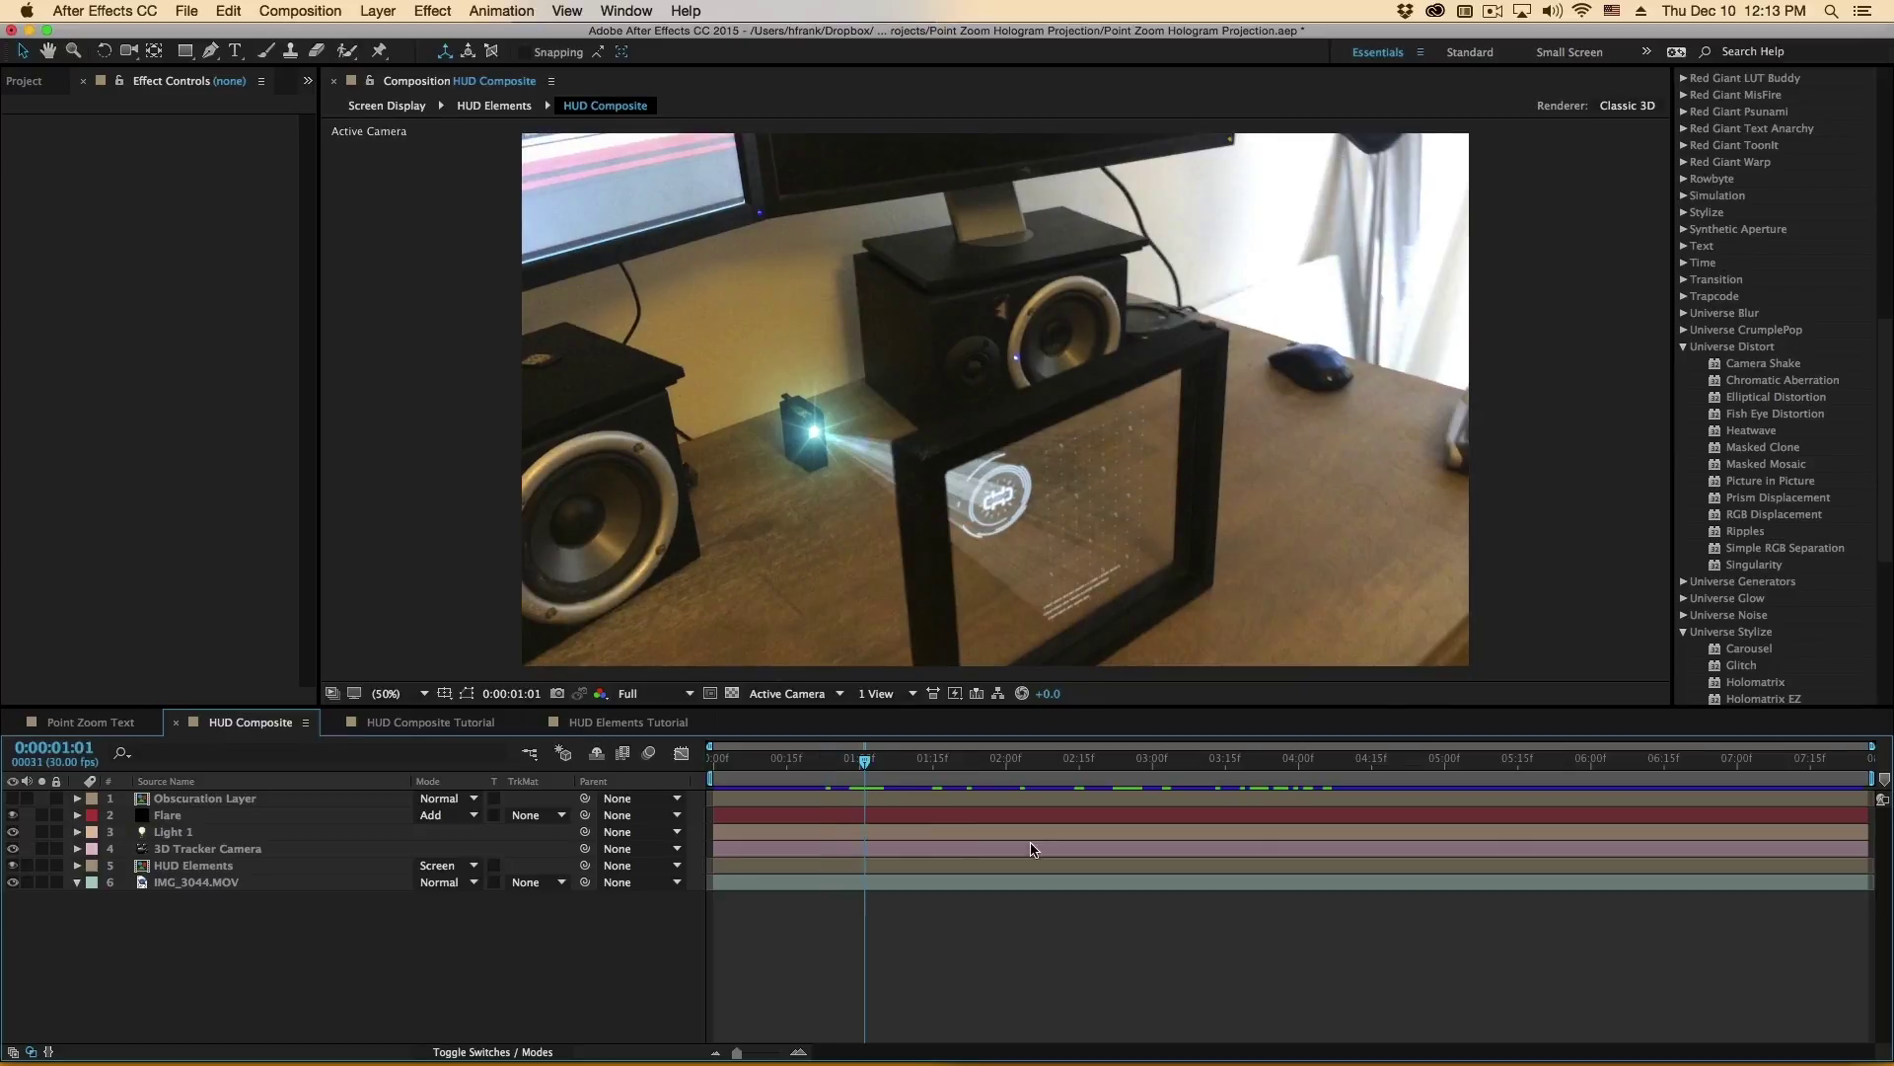
{"action": "left_click_drag", "start_coordinate": [913, 764], "coordinate": [837, 773]}
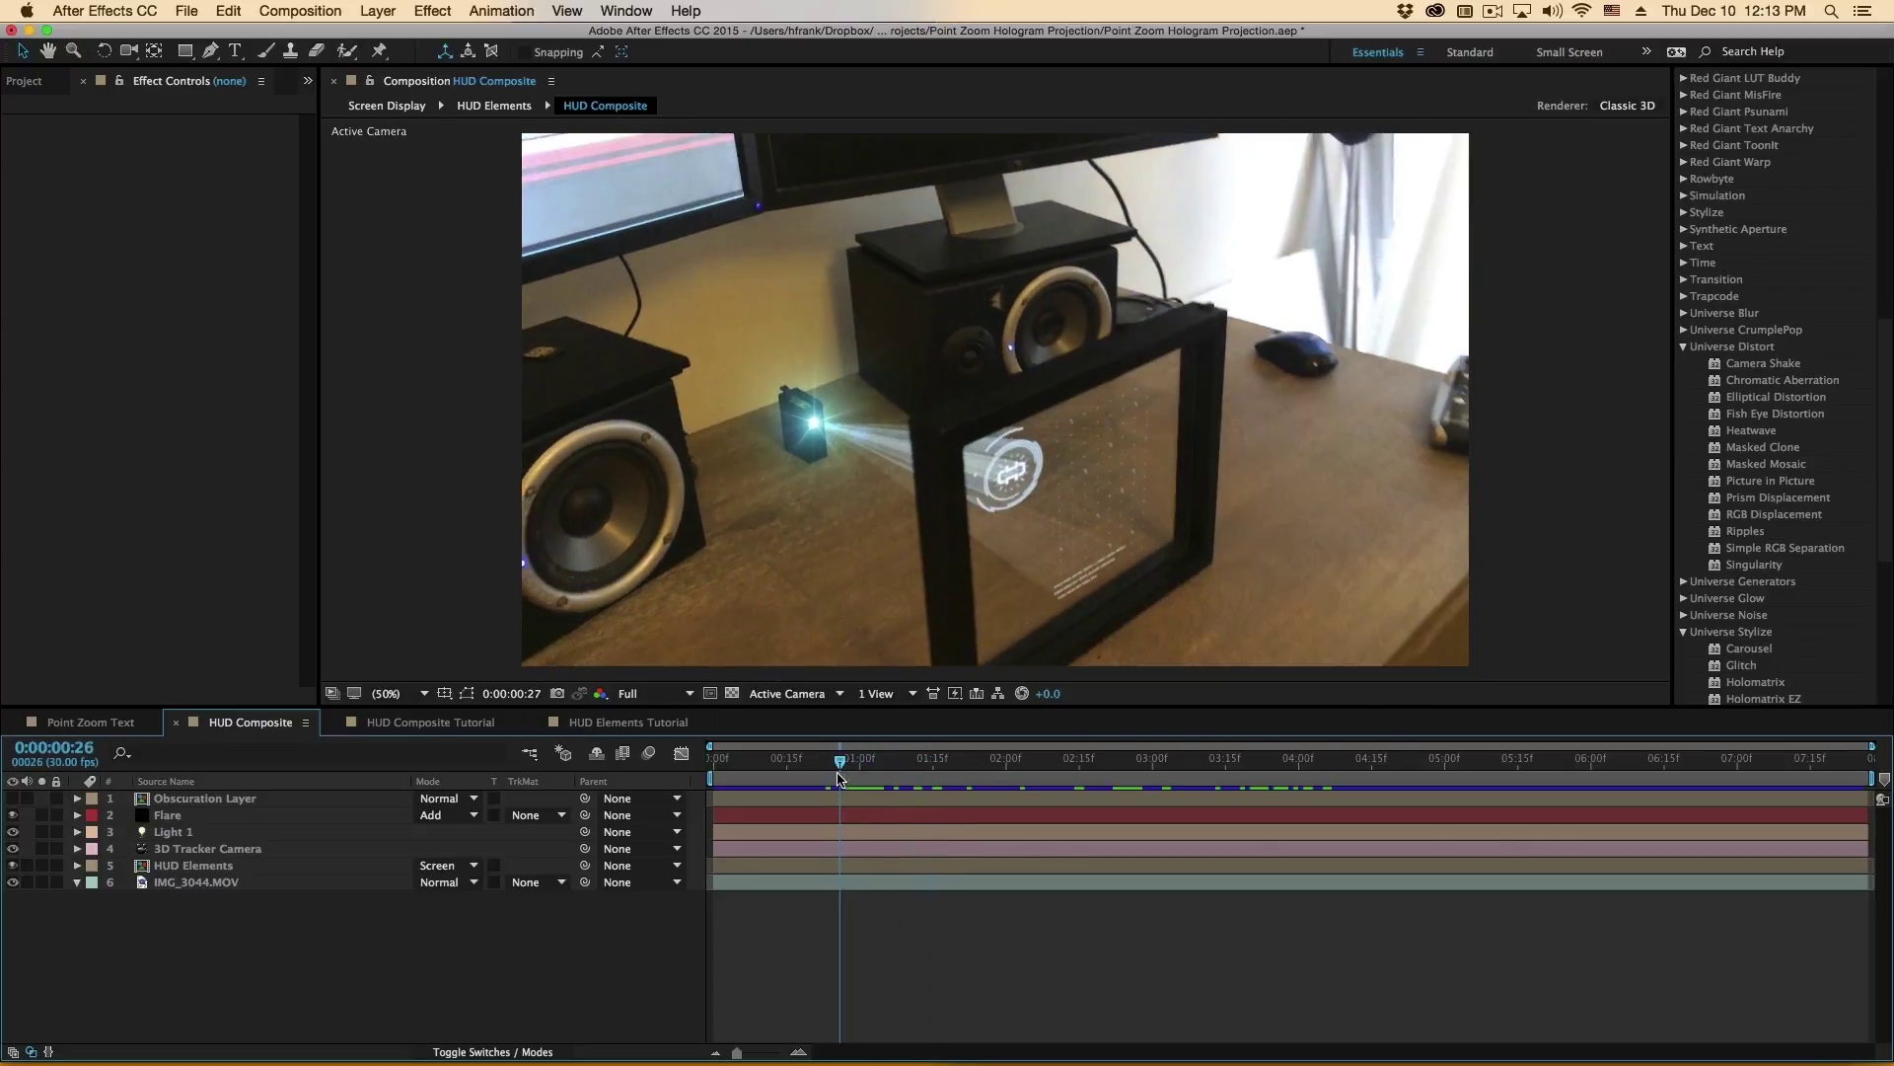
Open the Point Zoom Text composition and move the Point Zoom effect's position to about 984, 848
{"action": "left_click", "coordinate": [106, 721]}
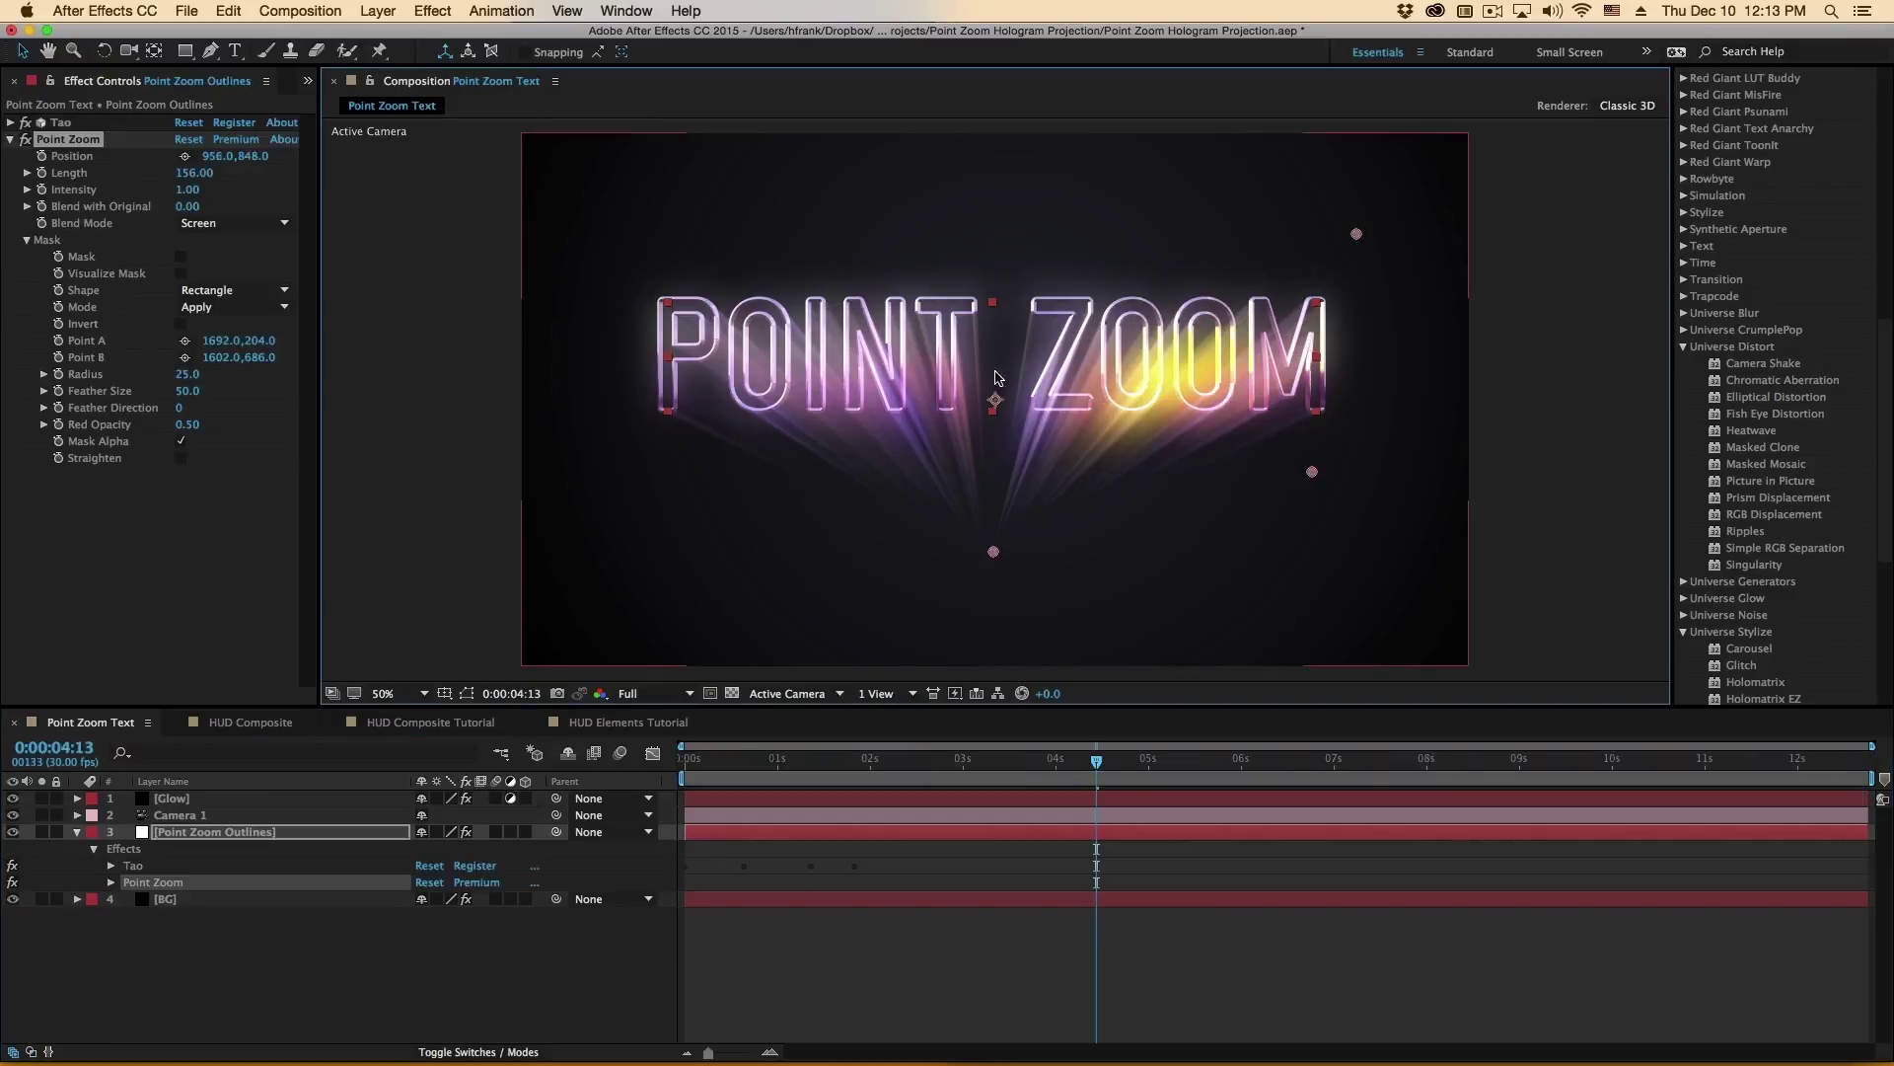
{"action": "mouse_move", "coordinate": [994, 552]}
{"action": "left_mouse_down"}
{"action": "mouse_move", "coordinate": [1006, 197]}
{"action": "mouse_move", "coordinate": [1008, 561]}
{"action": "left_mouse_up"}
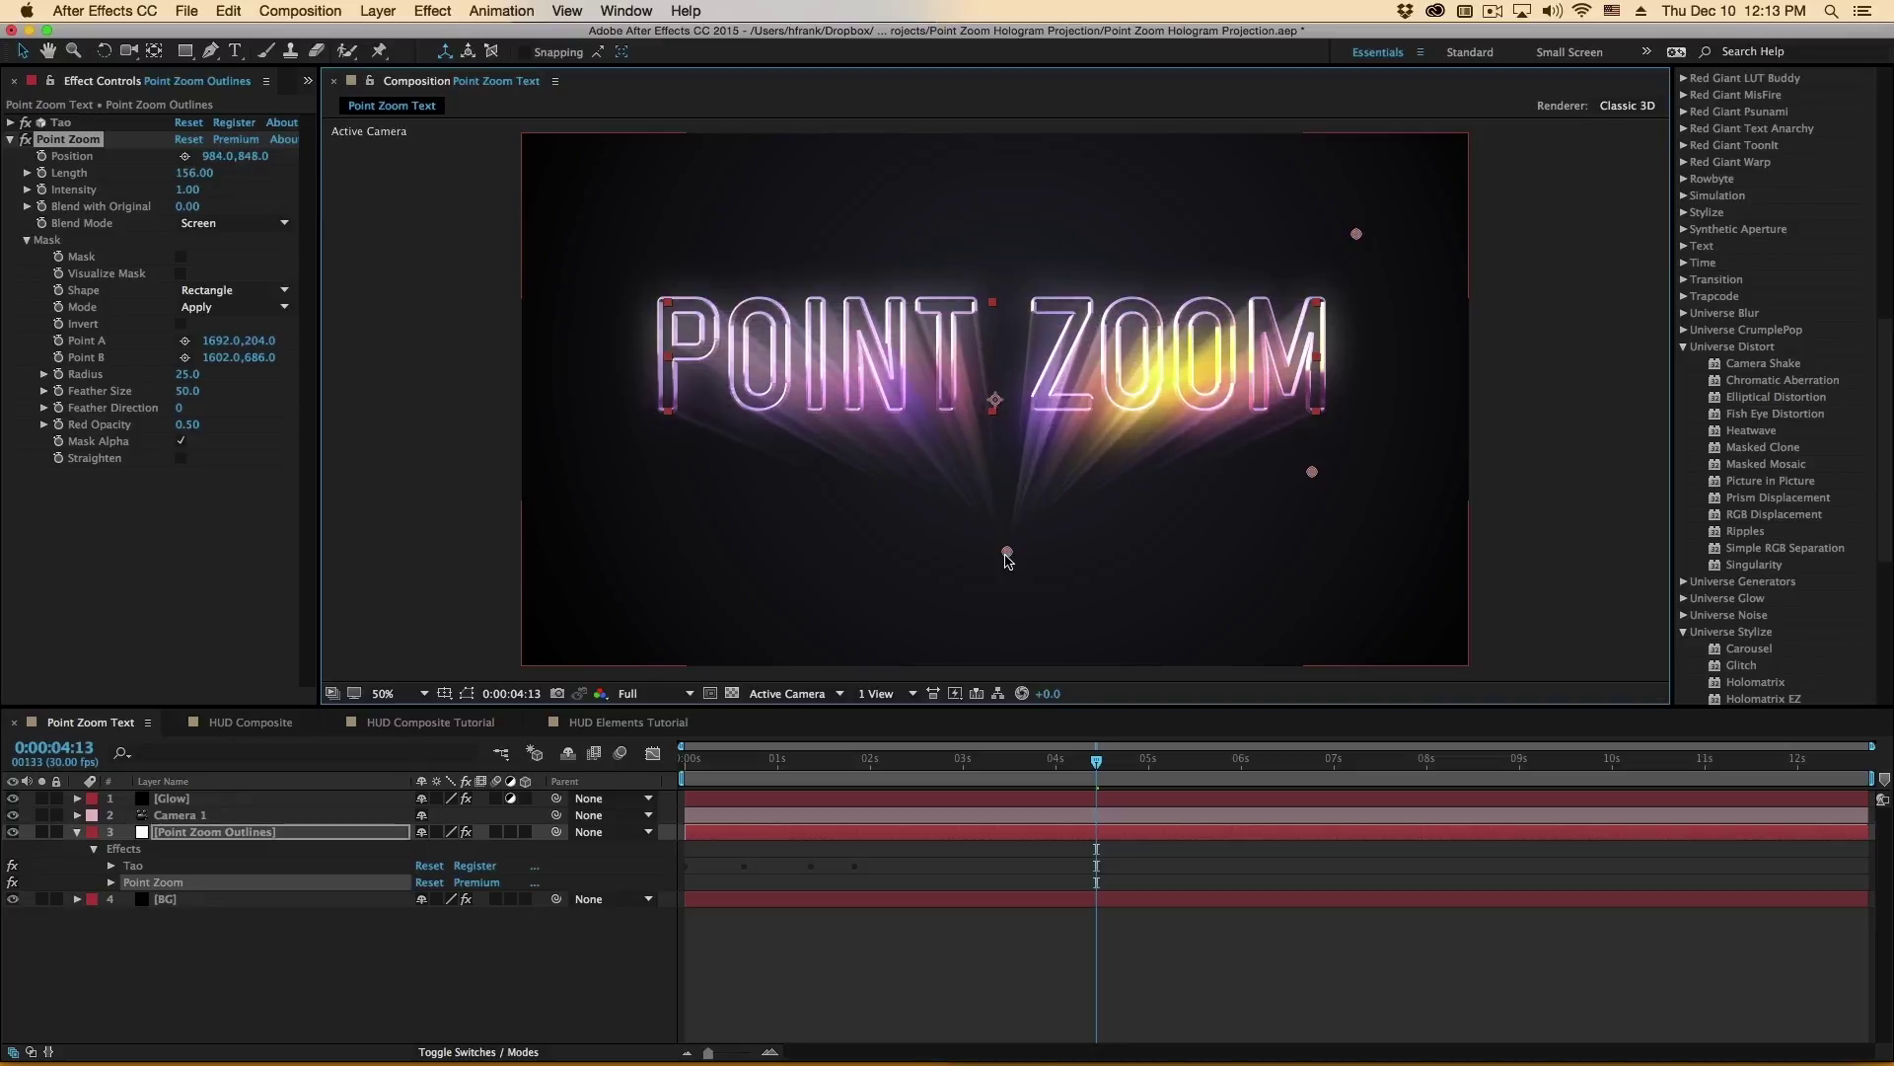